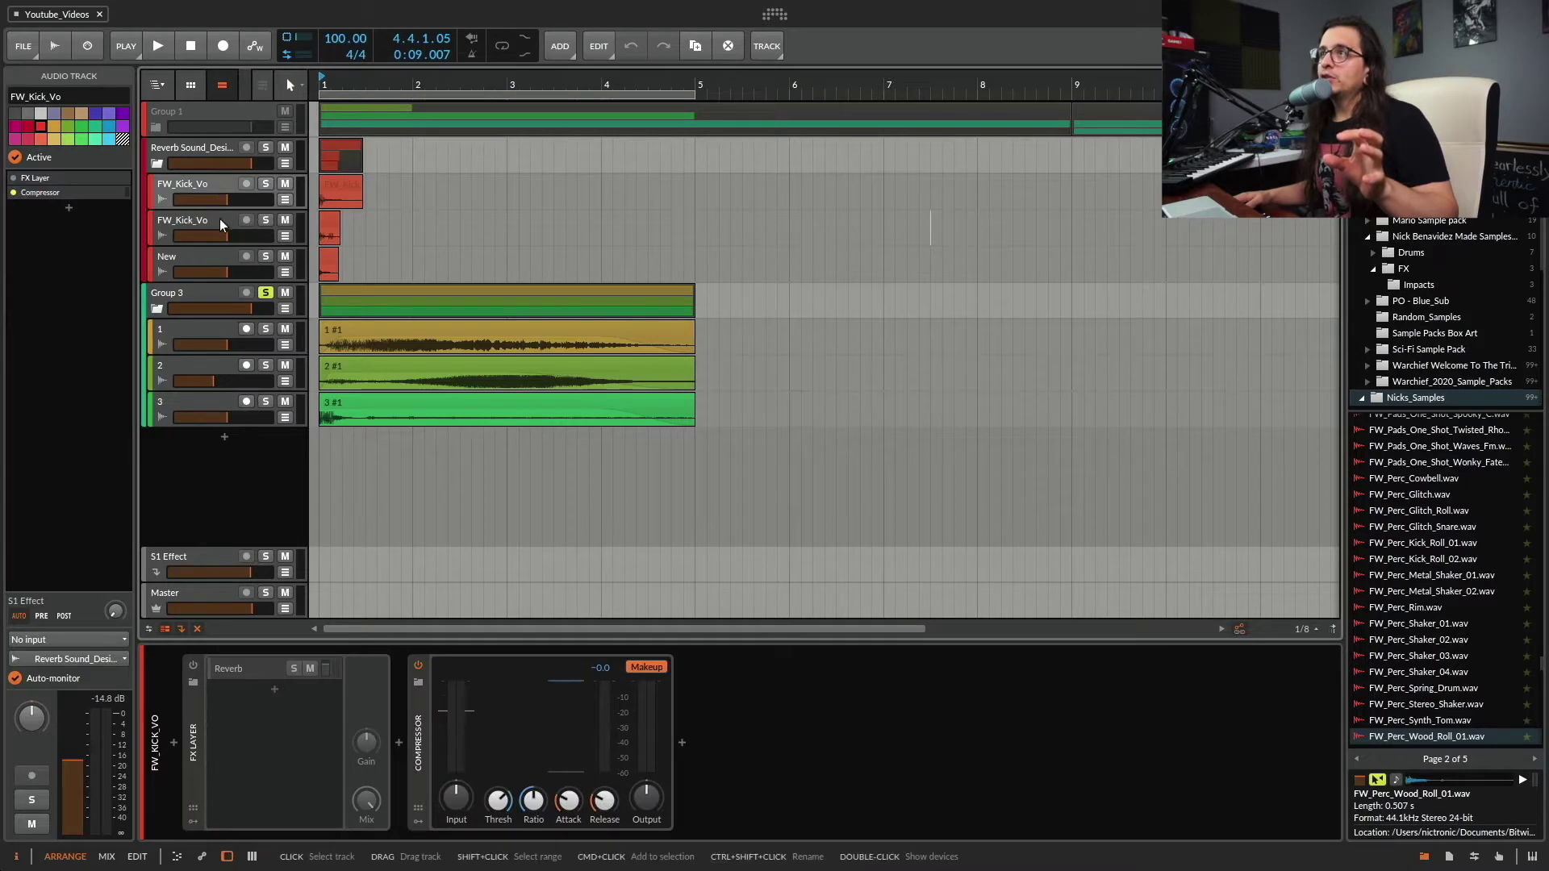
Step: Look over the tracks in the reverb and Group 3 groups, and play back Group 3 in solo
click(219, 251)
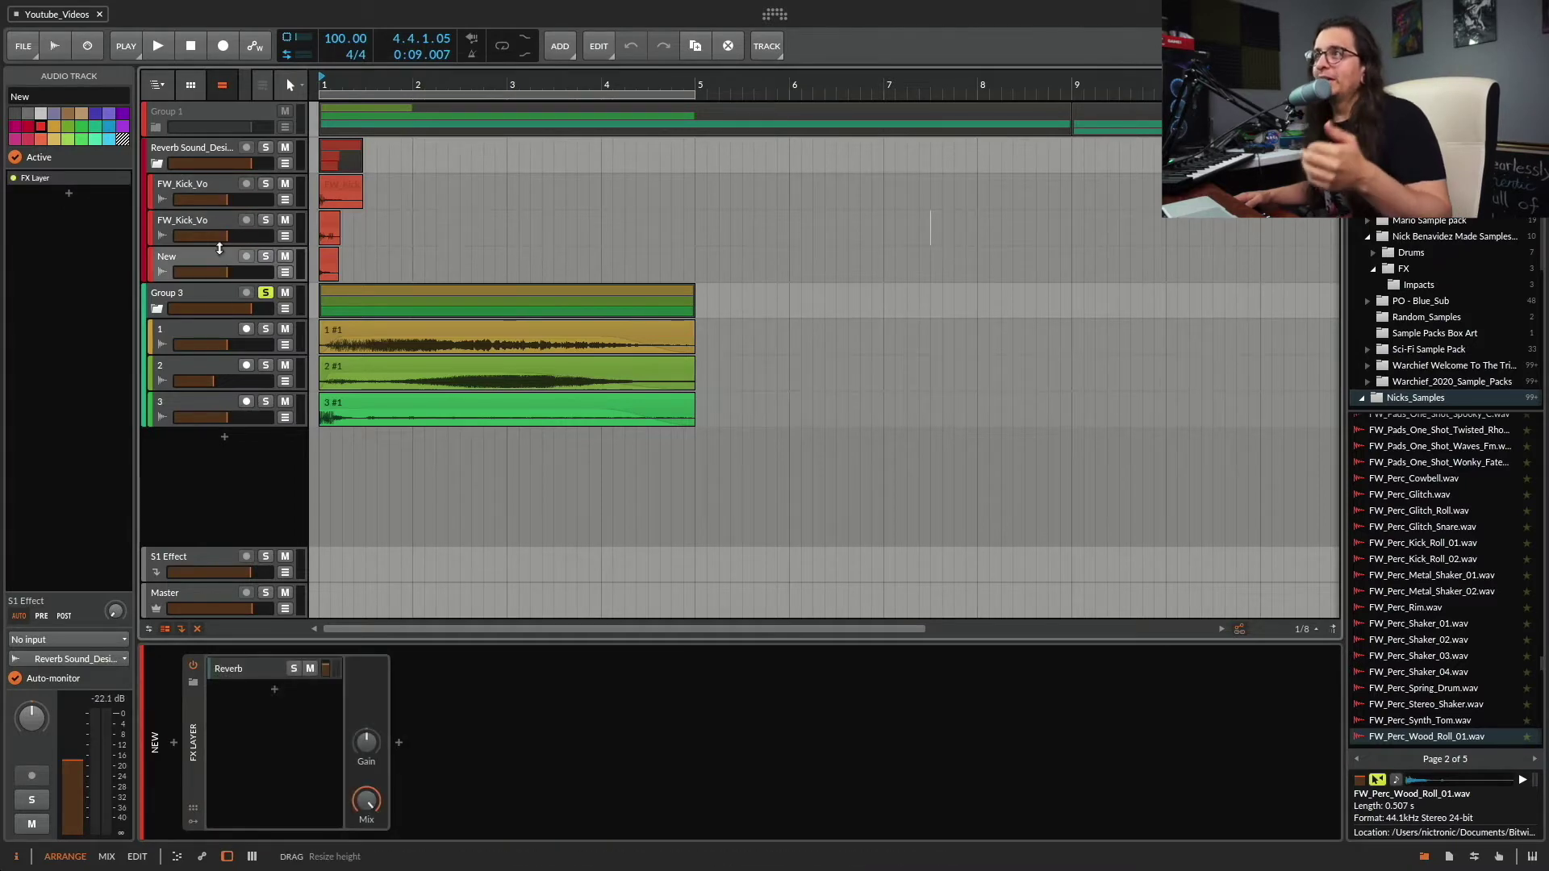
click(225, 313)
click(265, 294)
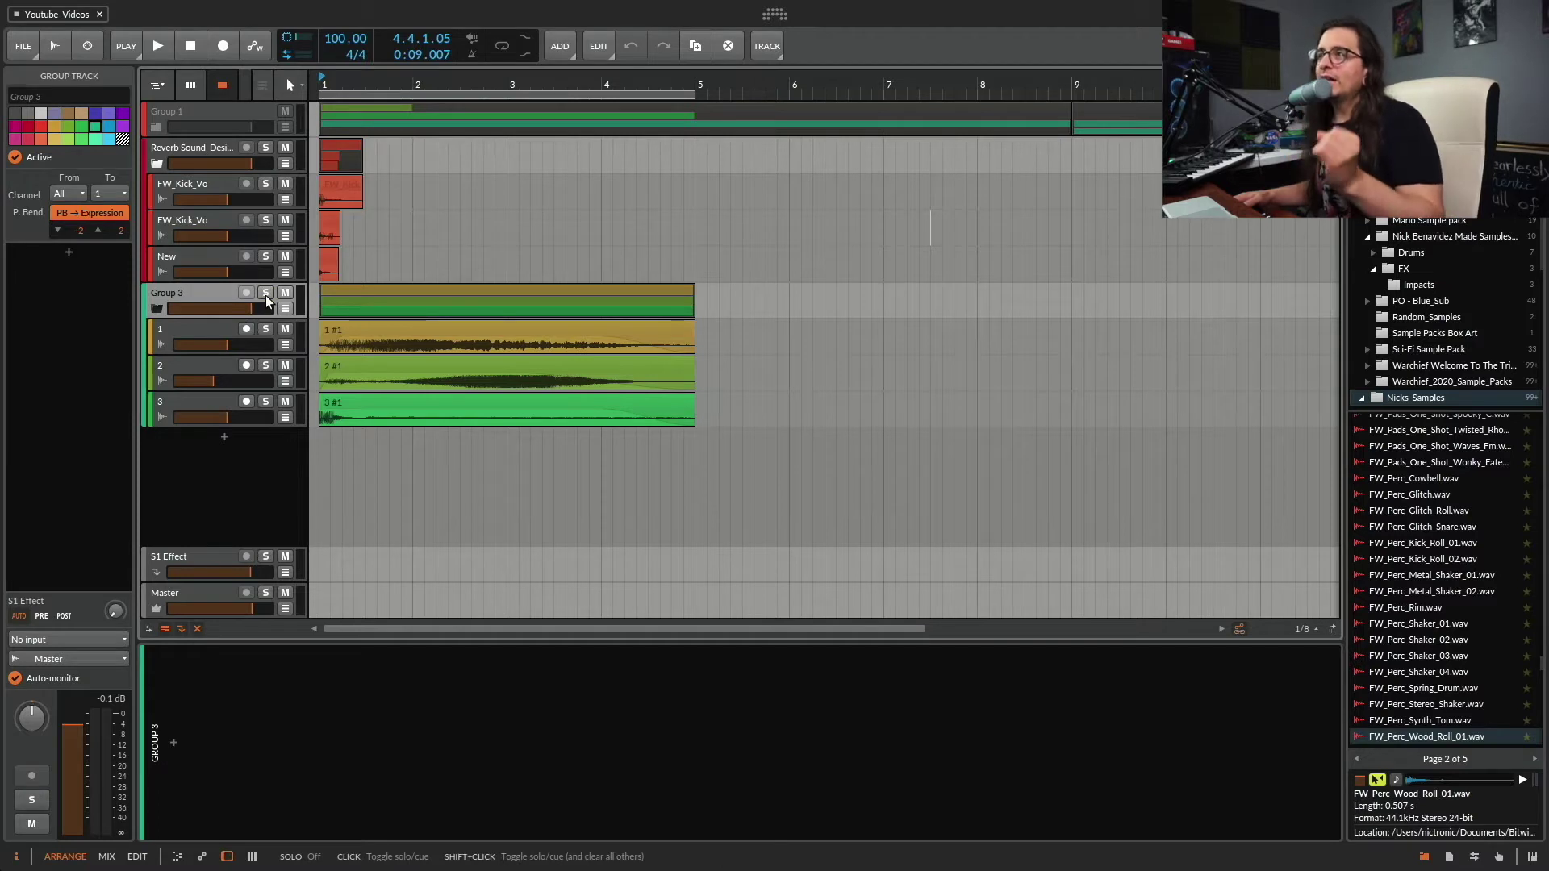
click(219, 404)
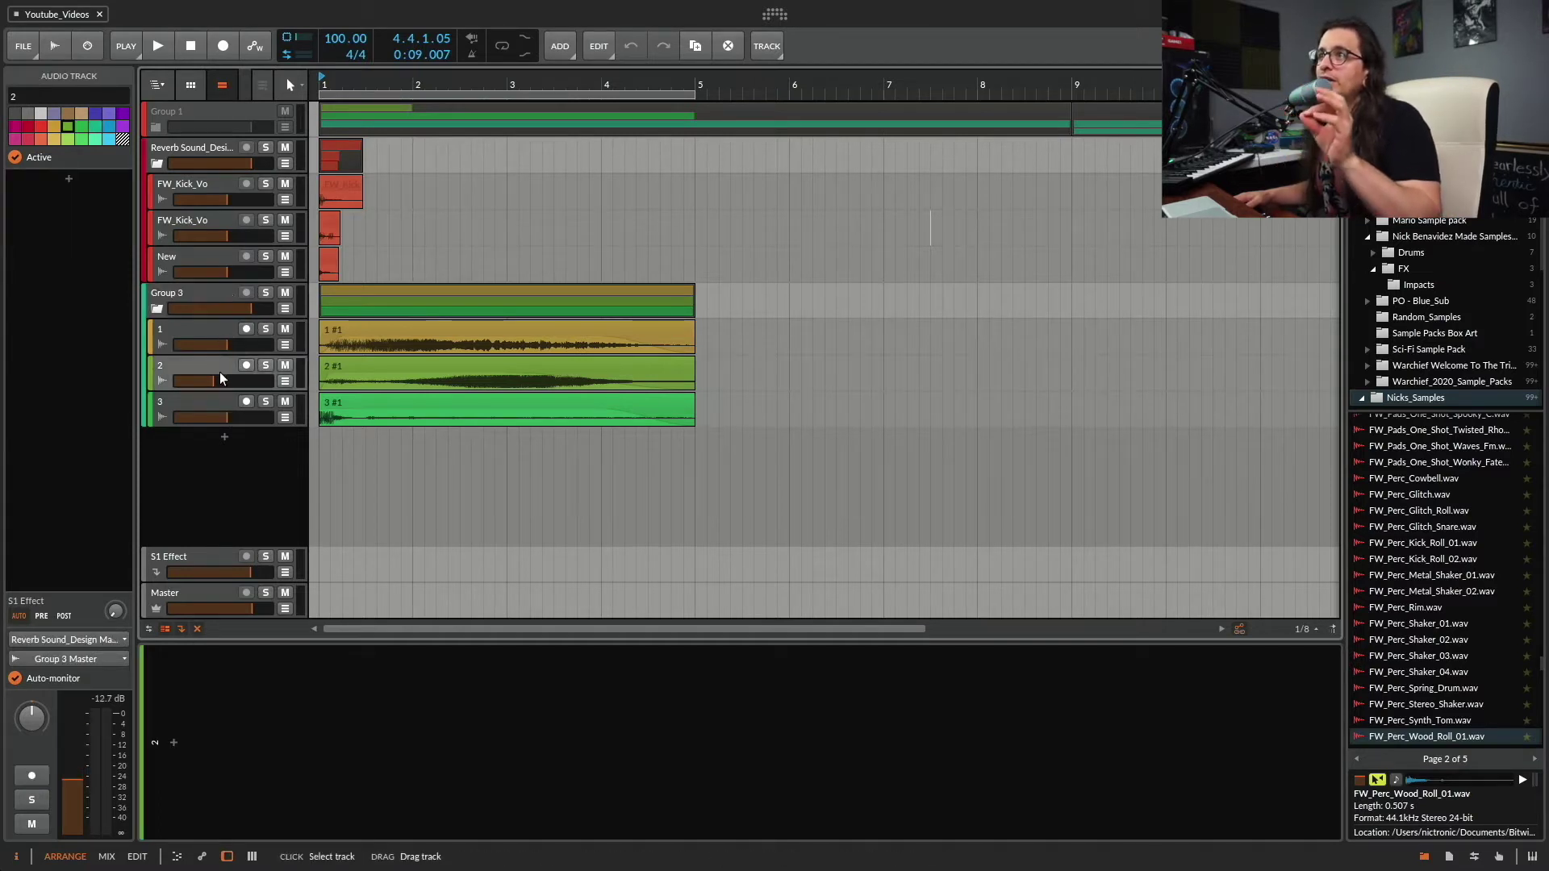
click(210, 365)
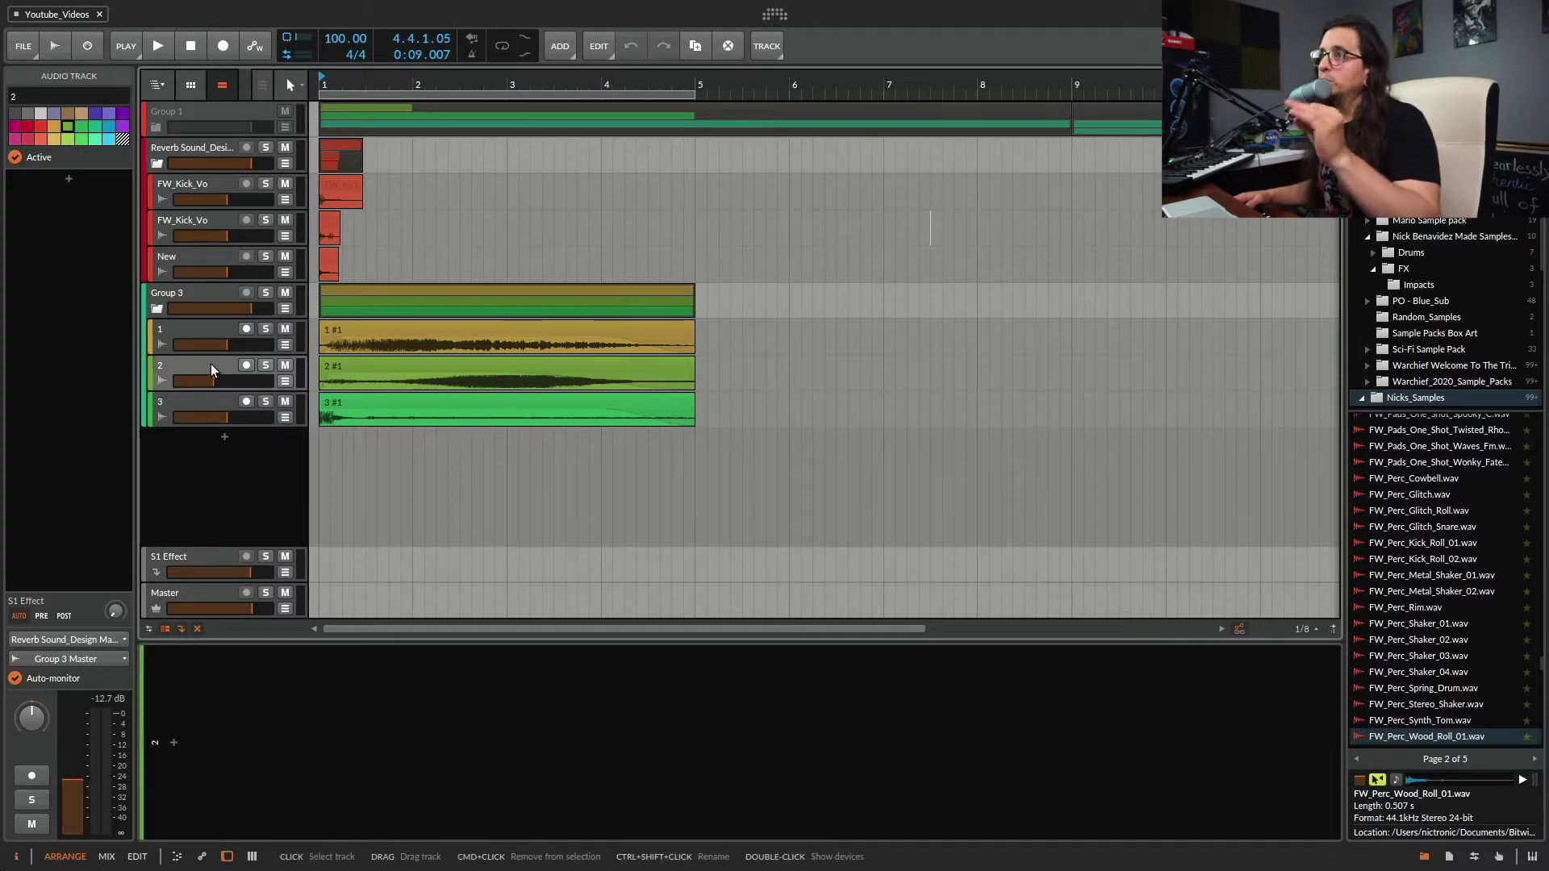
click(265, 293)
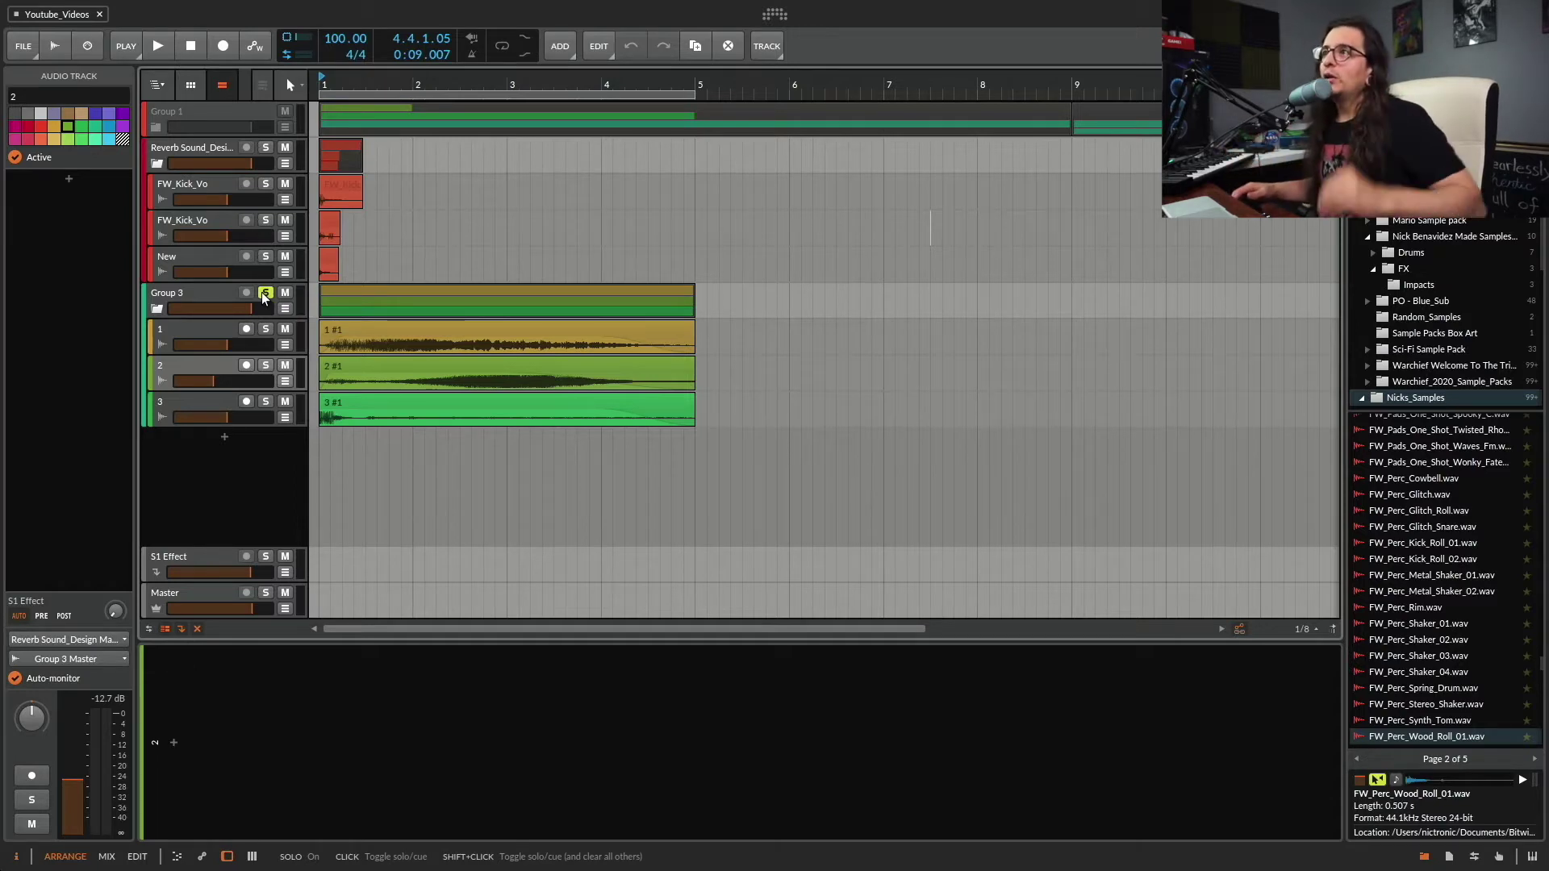
key(space)
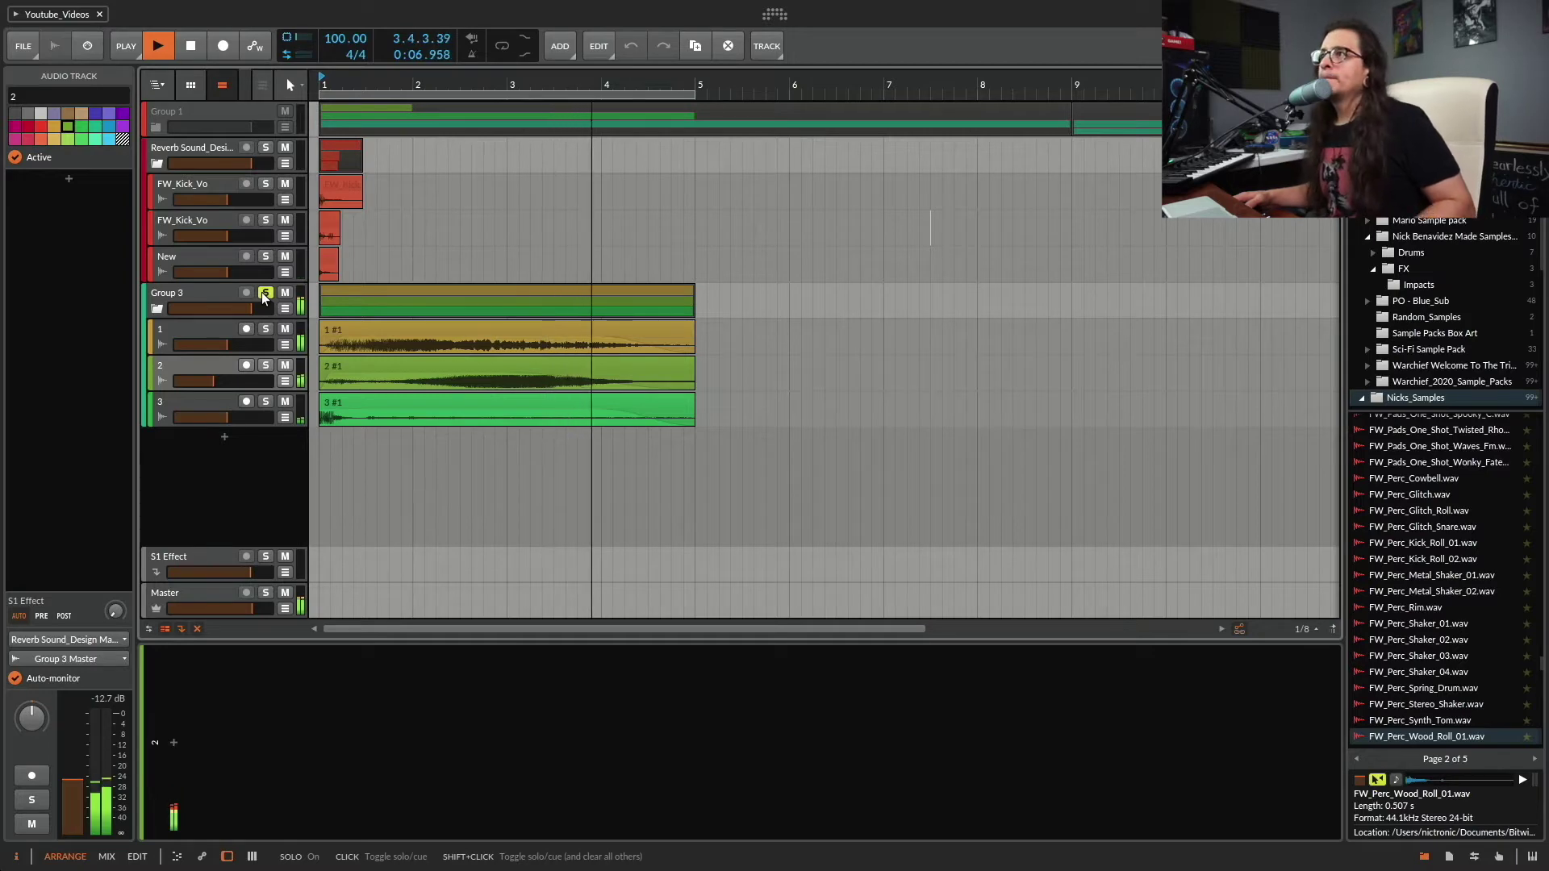
key(space)
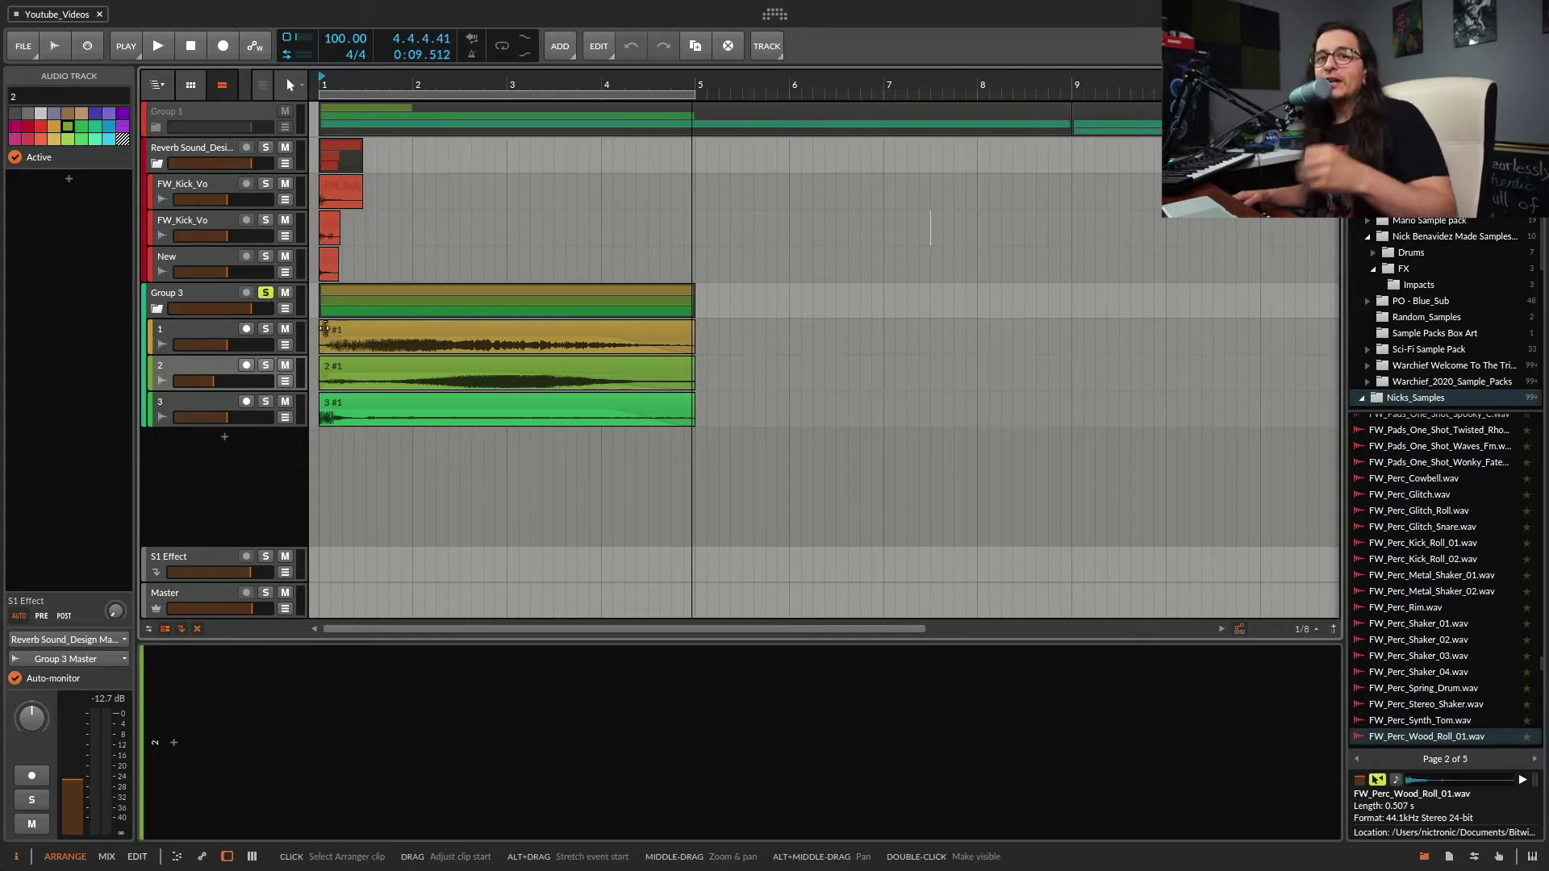
Step: Take Group 3 out of solo, solo the first FW_Kick_Vo track instead and play its dry sound
click(204, 332)
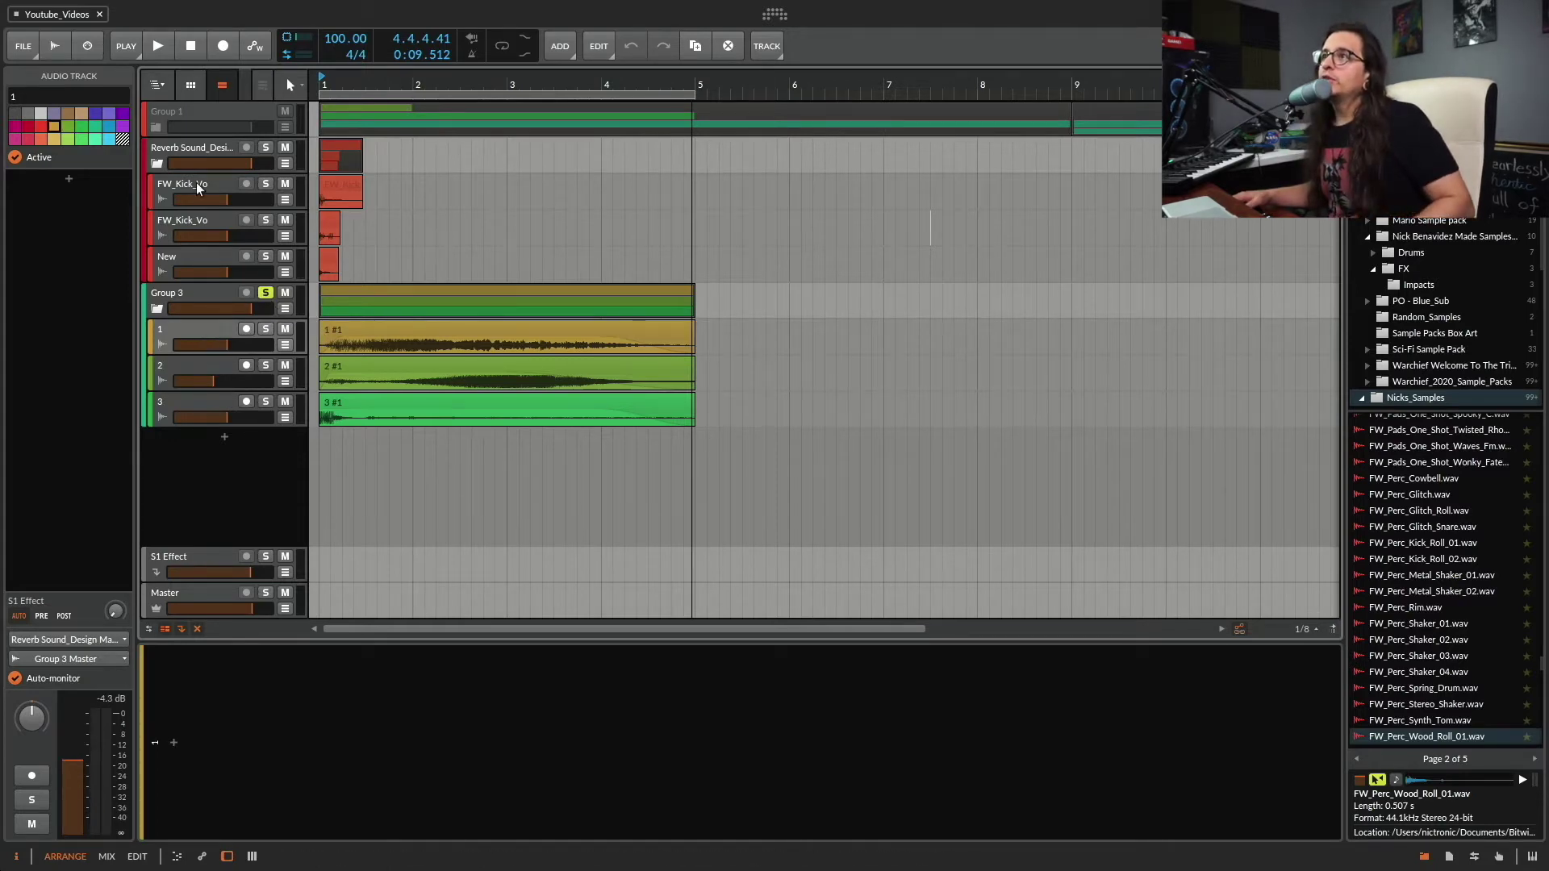
click(199, 189)
click(266, 292)
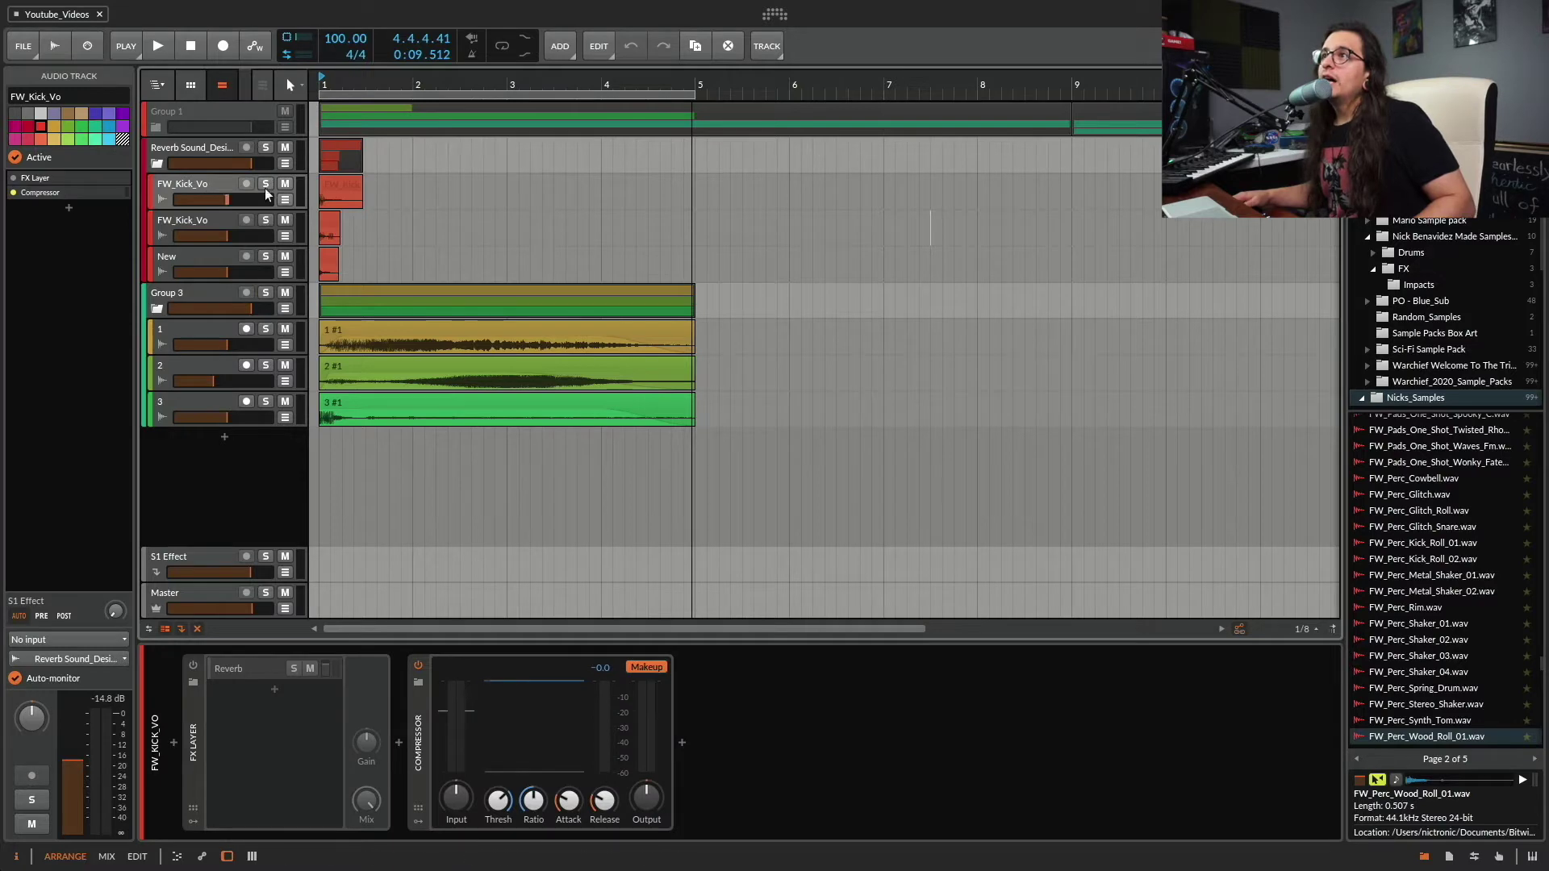
click(266, 184)
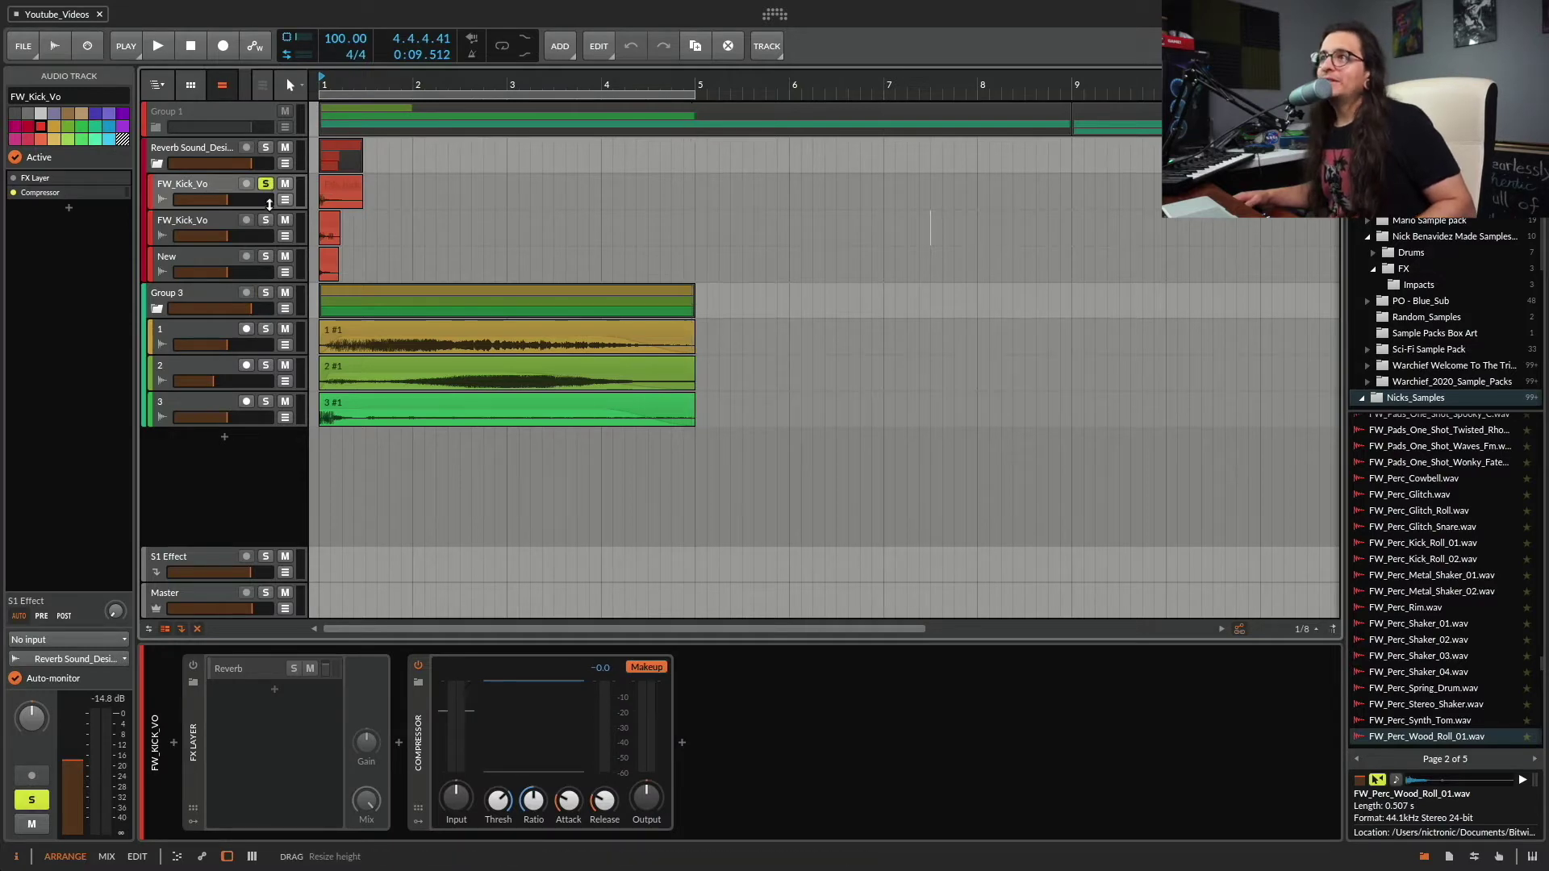
double_click(219, 190)
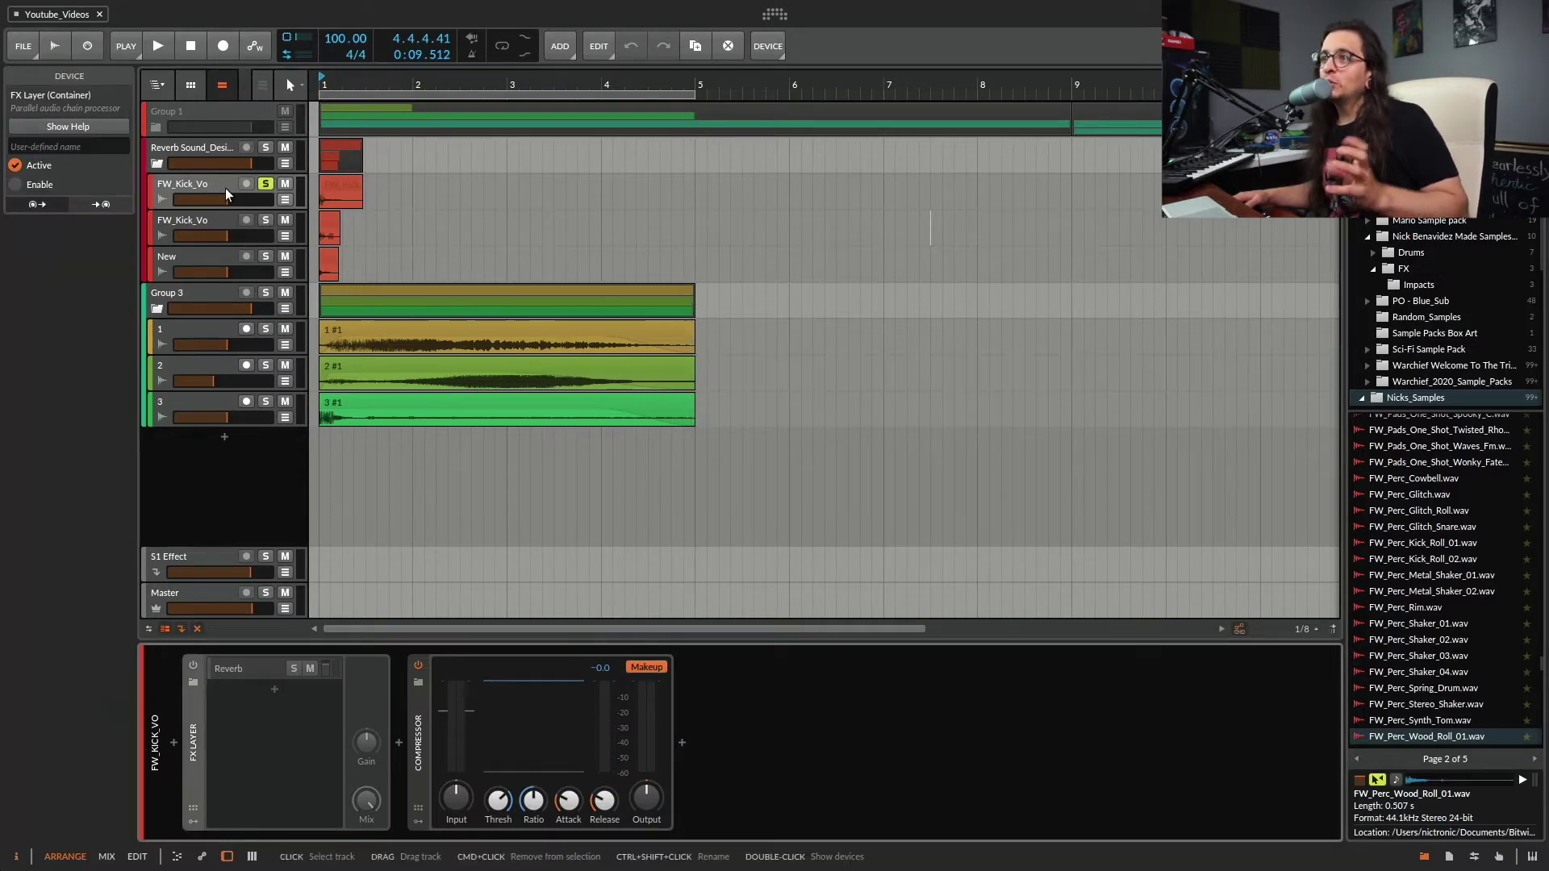
key(space)
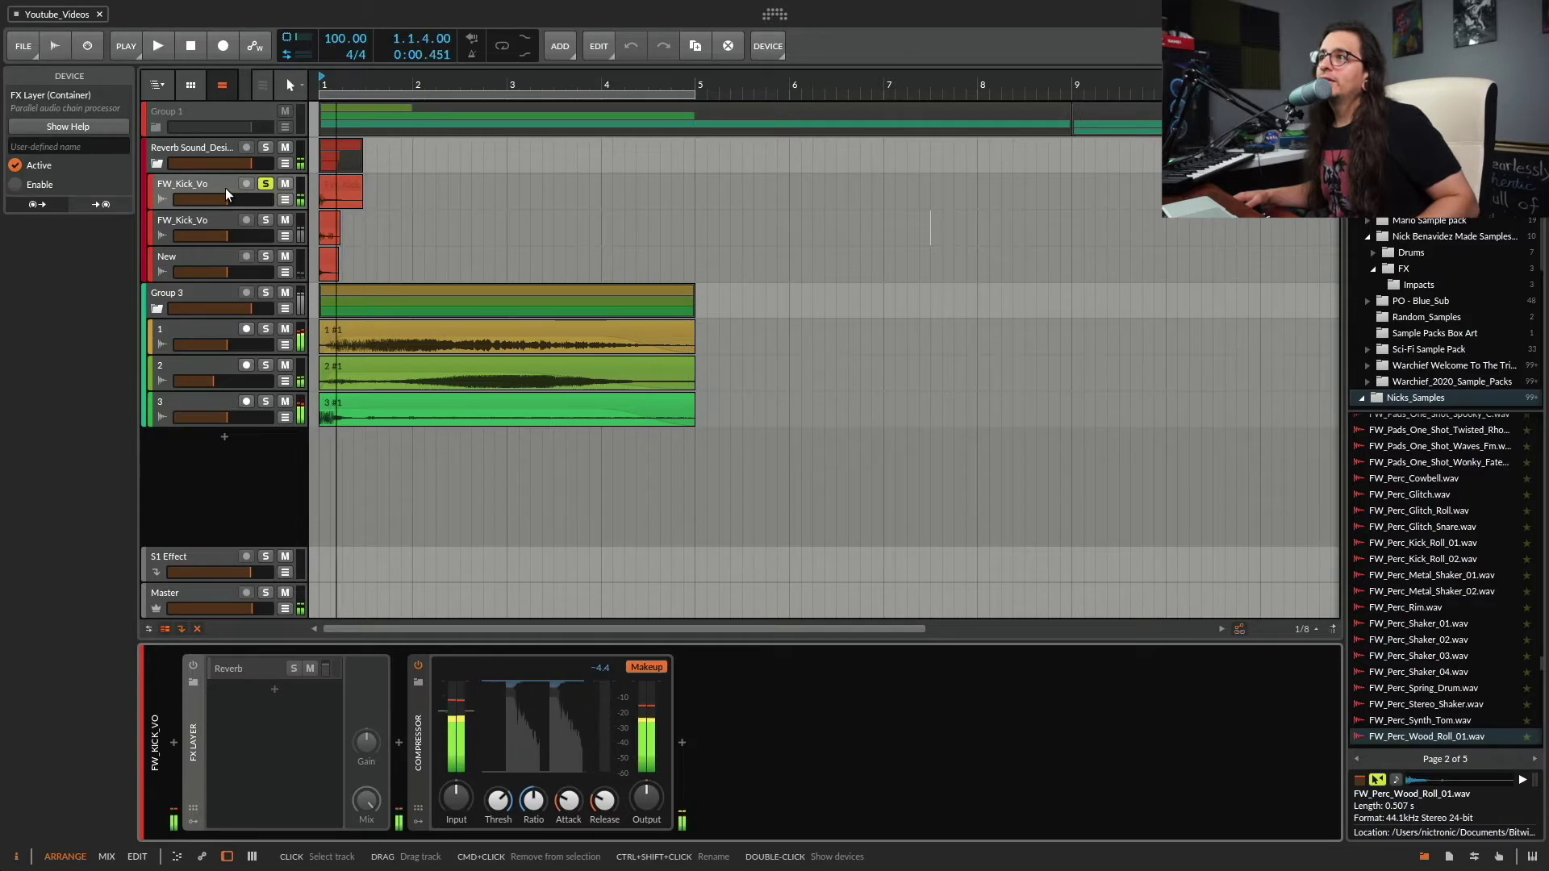
key(space)
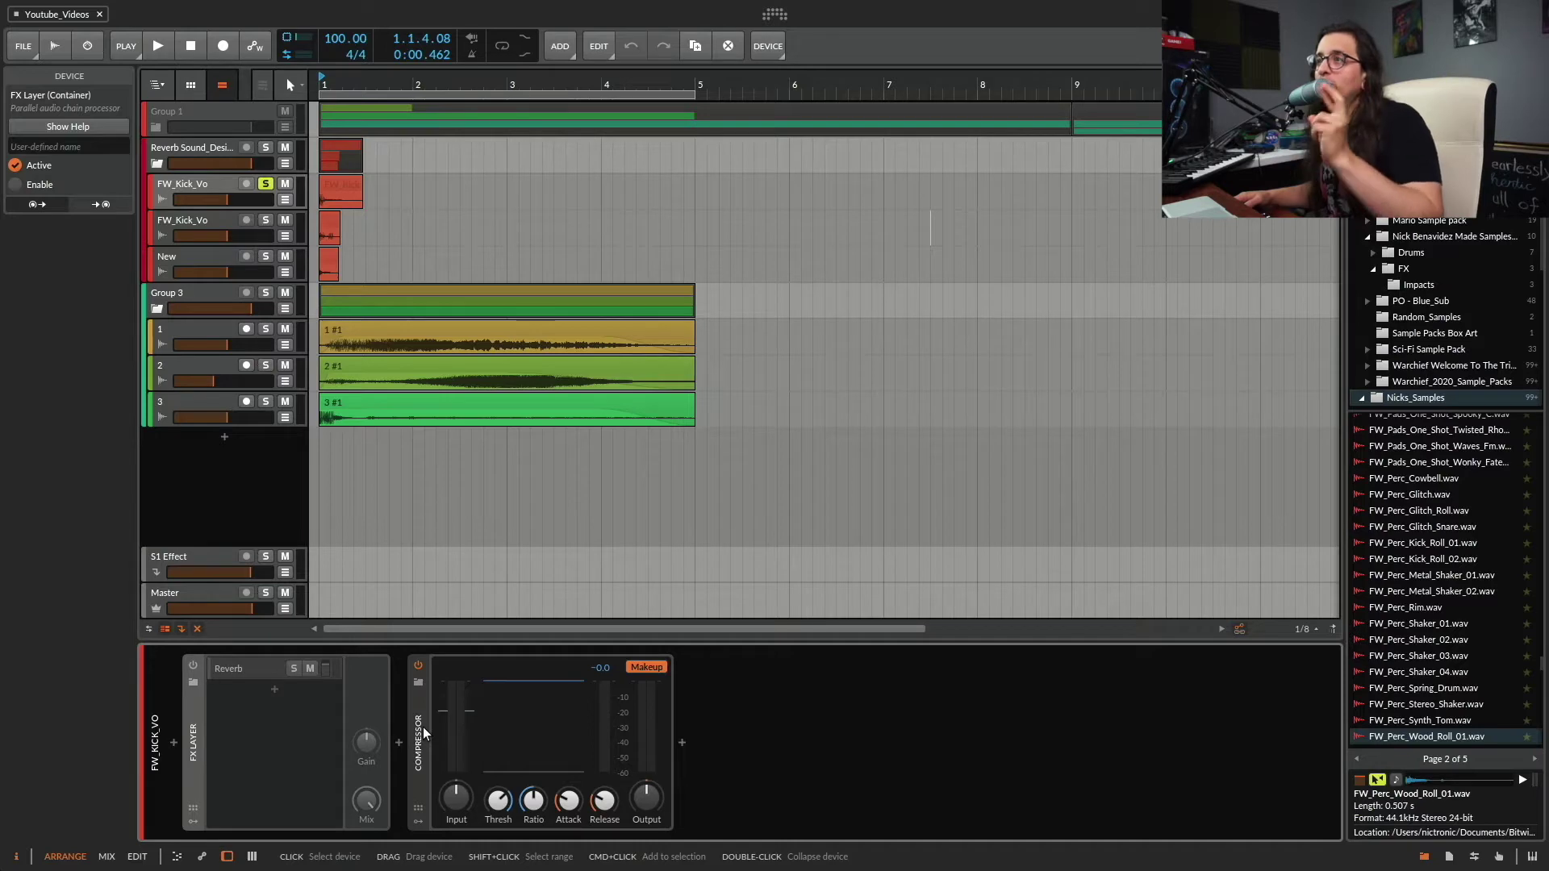
Step: Enable the FX Layer on the first FW_Kick_Vo track, open its Reverb layer and set the reverb time to 759 ms
click(194, 665)
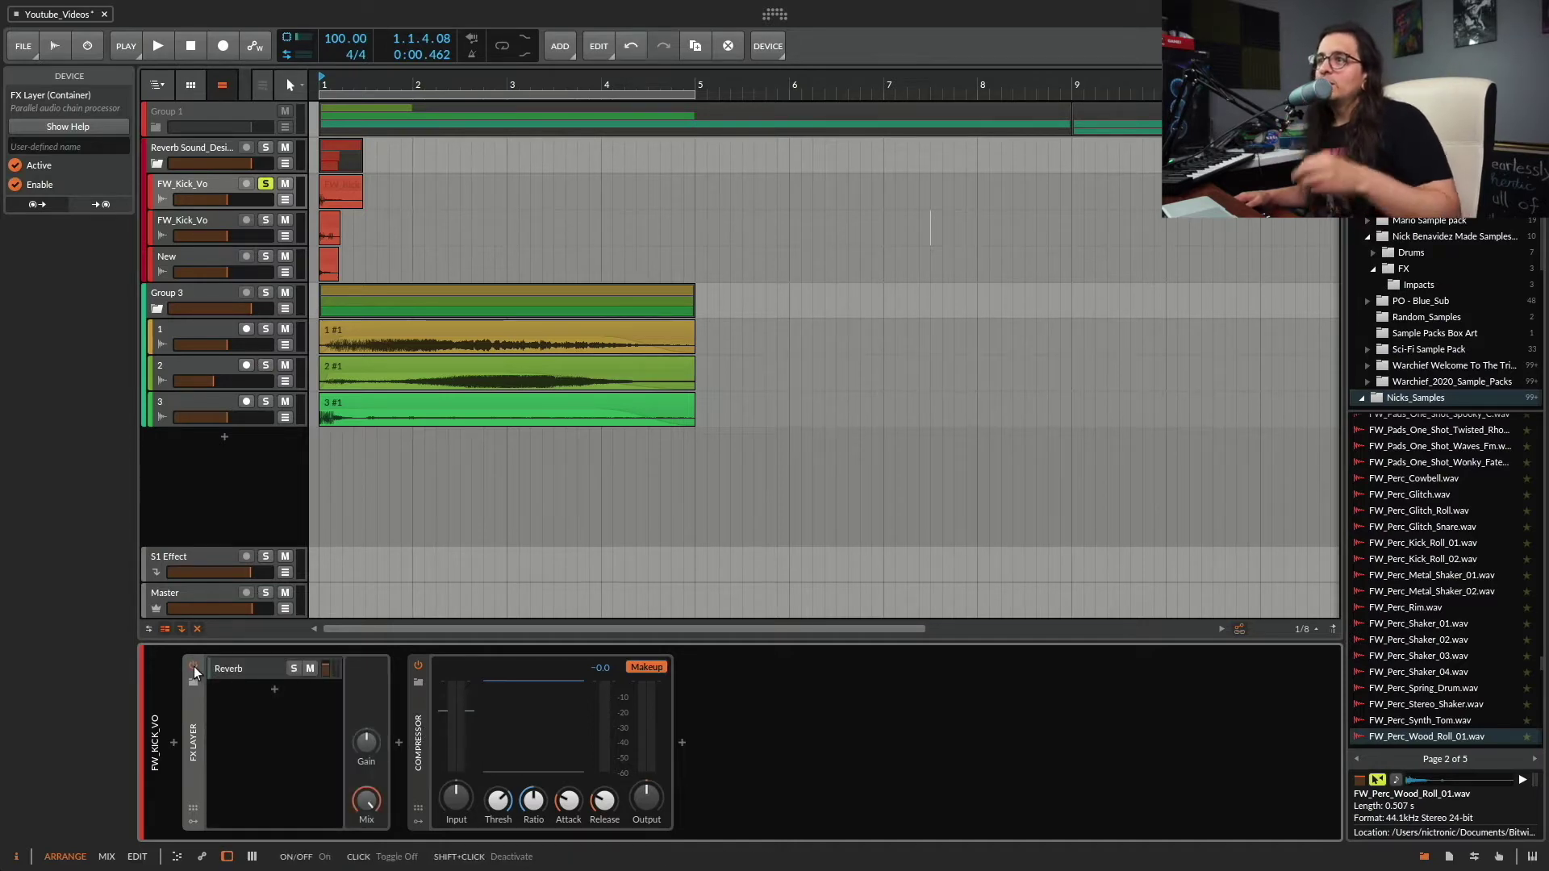
click(253, 667)
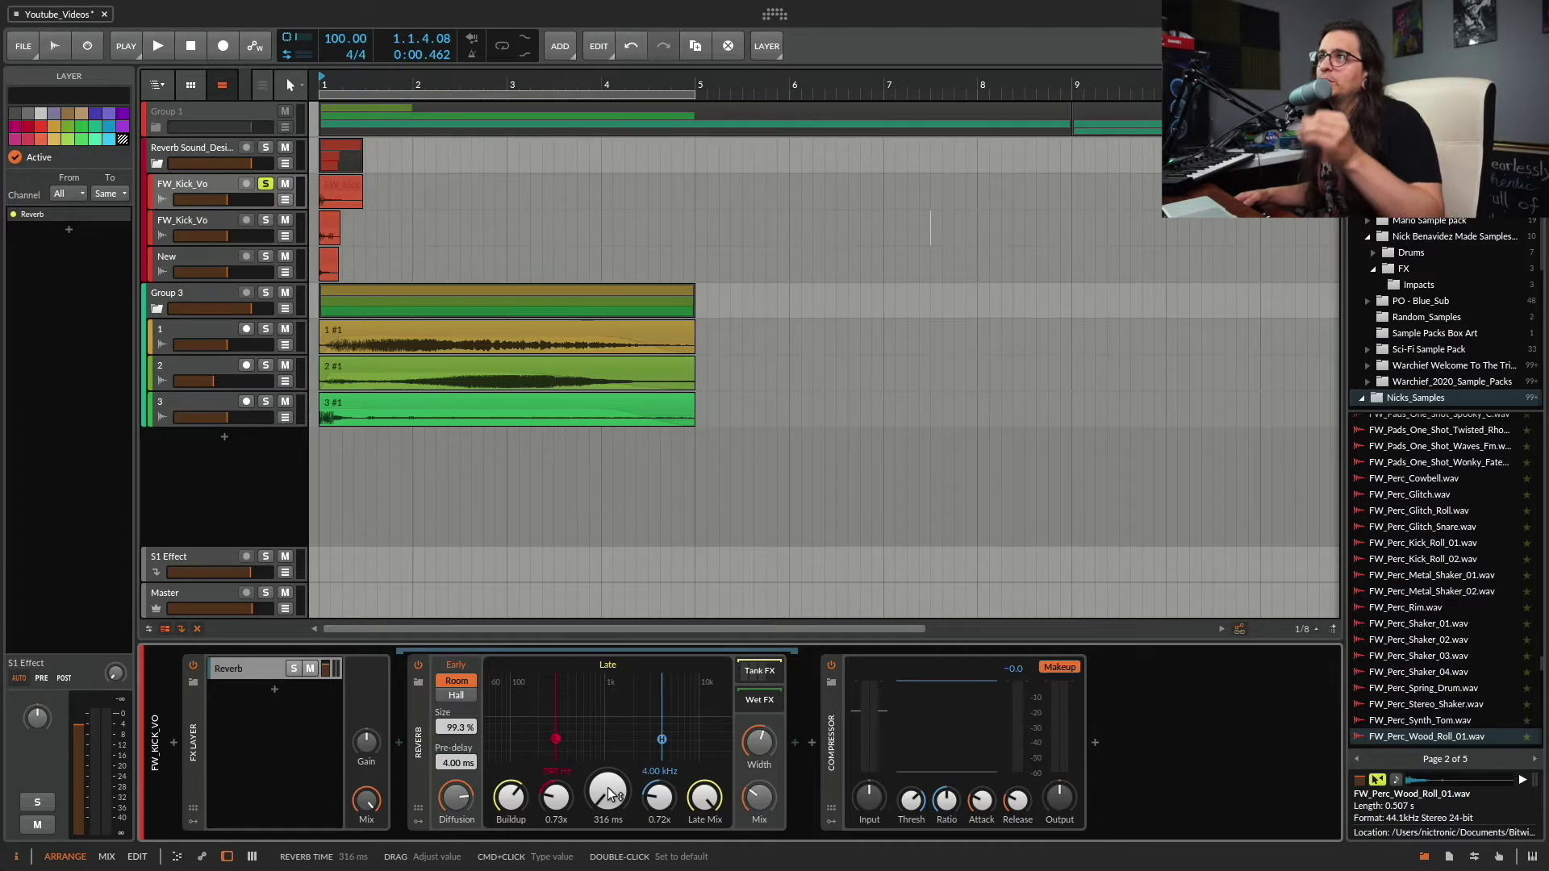
drag(607, 795, 606, 704)
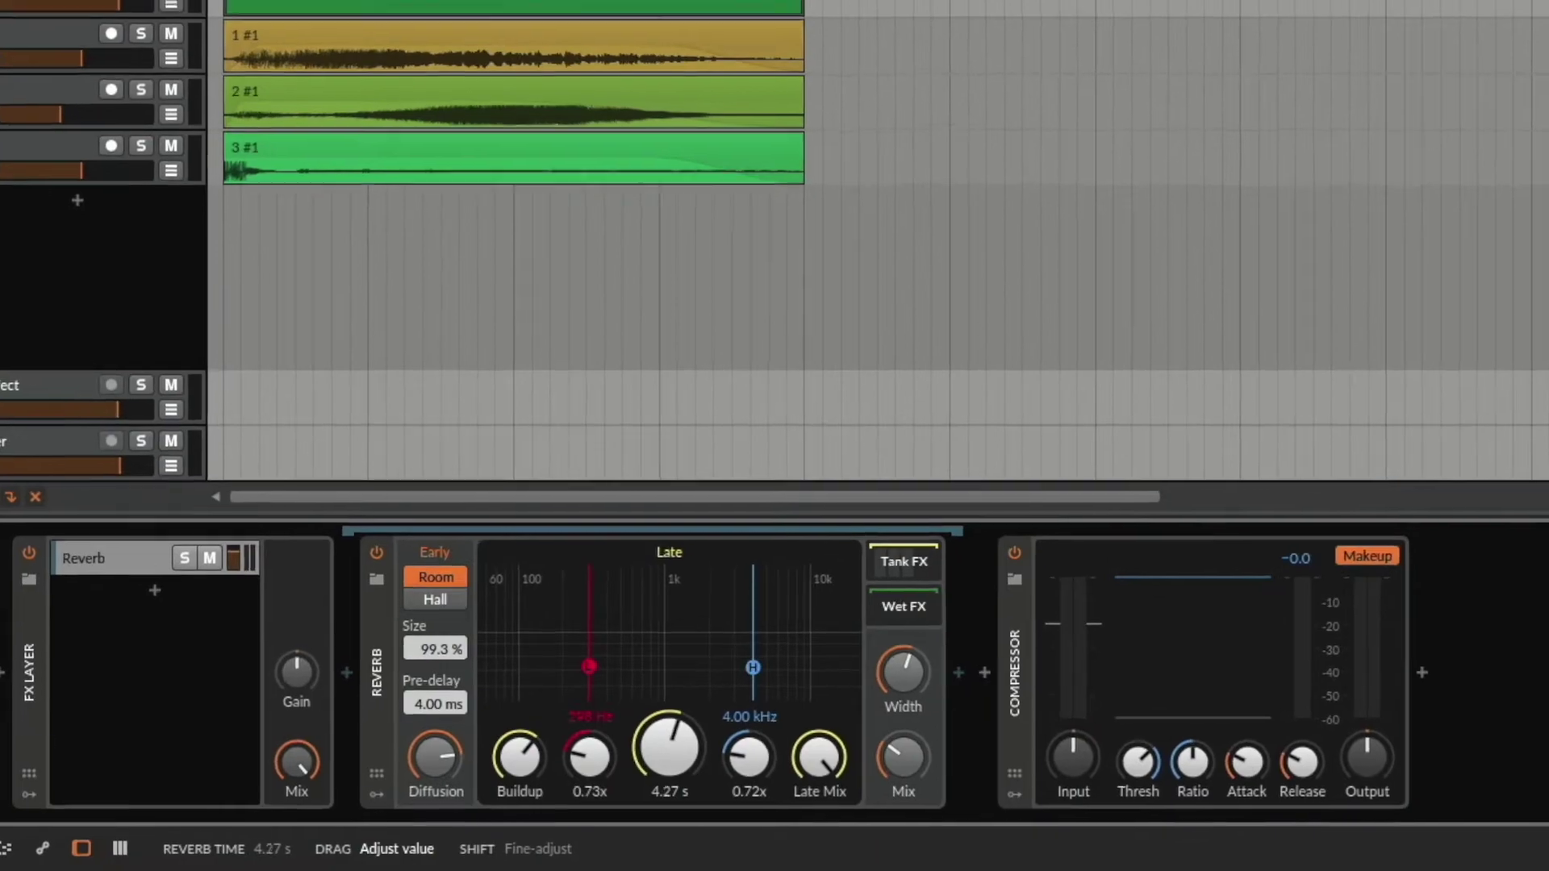
drag(669, 747, 607, 807)
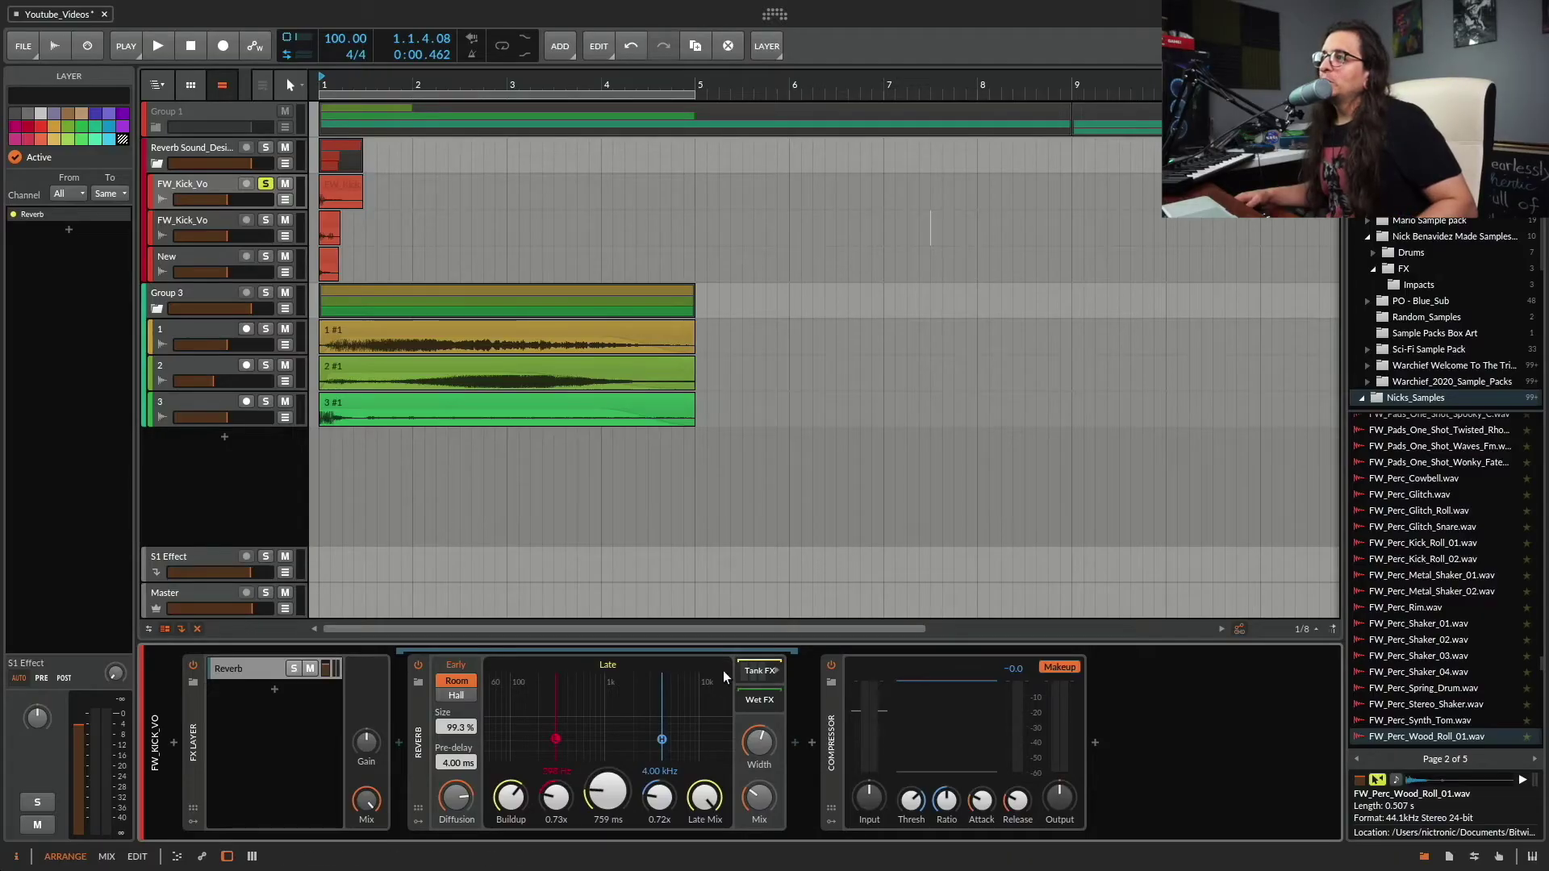
Step: Open the Reverb's Tank FX chain and examine its Transient Control, Amp and Raum devices
click(722, 670)
click(767, 674)
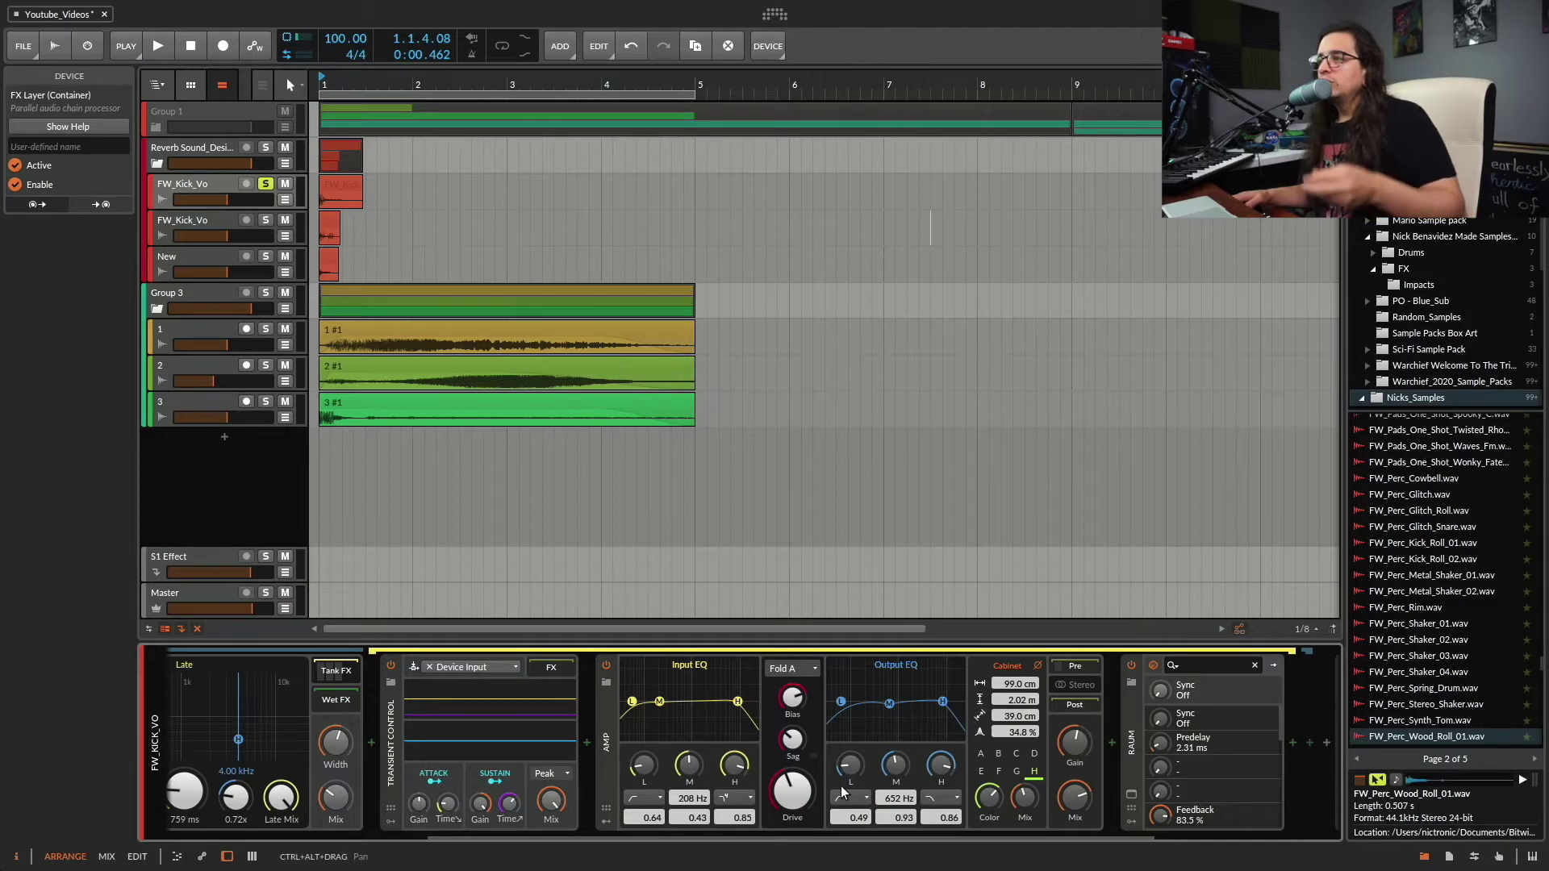
click(610, 747)
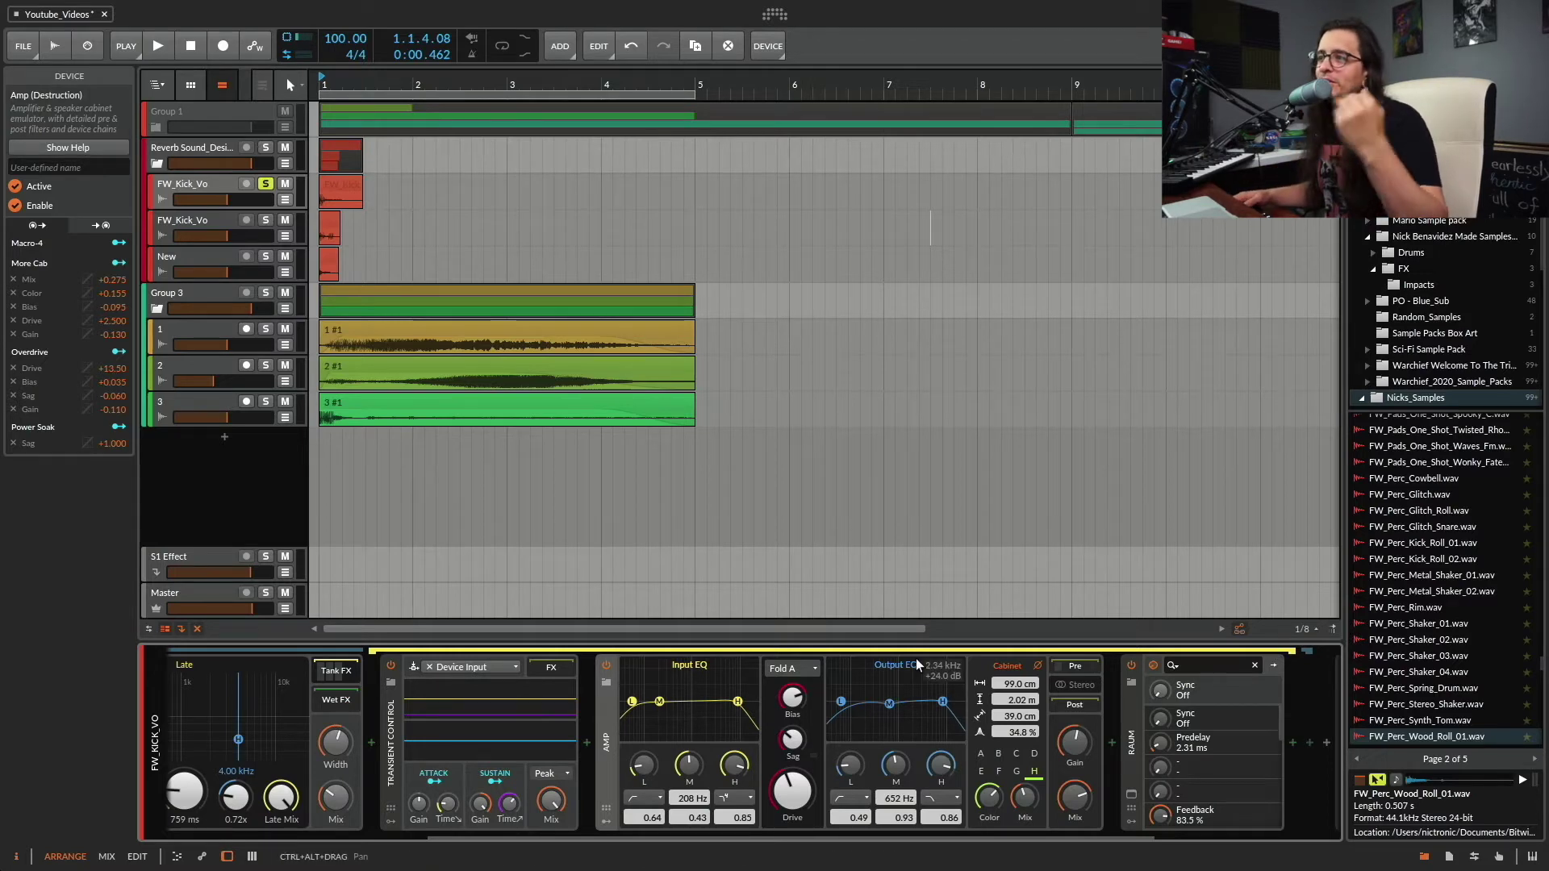
scroll(588, 699, left, 5)
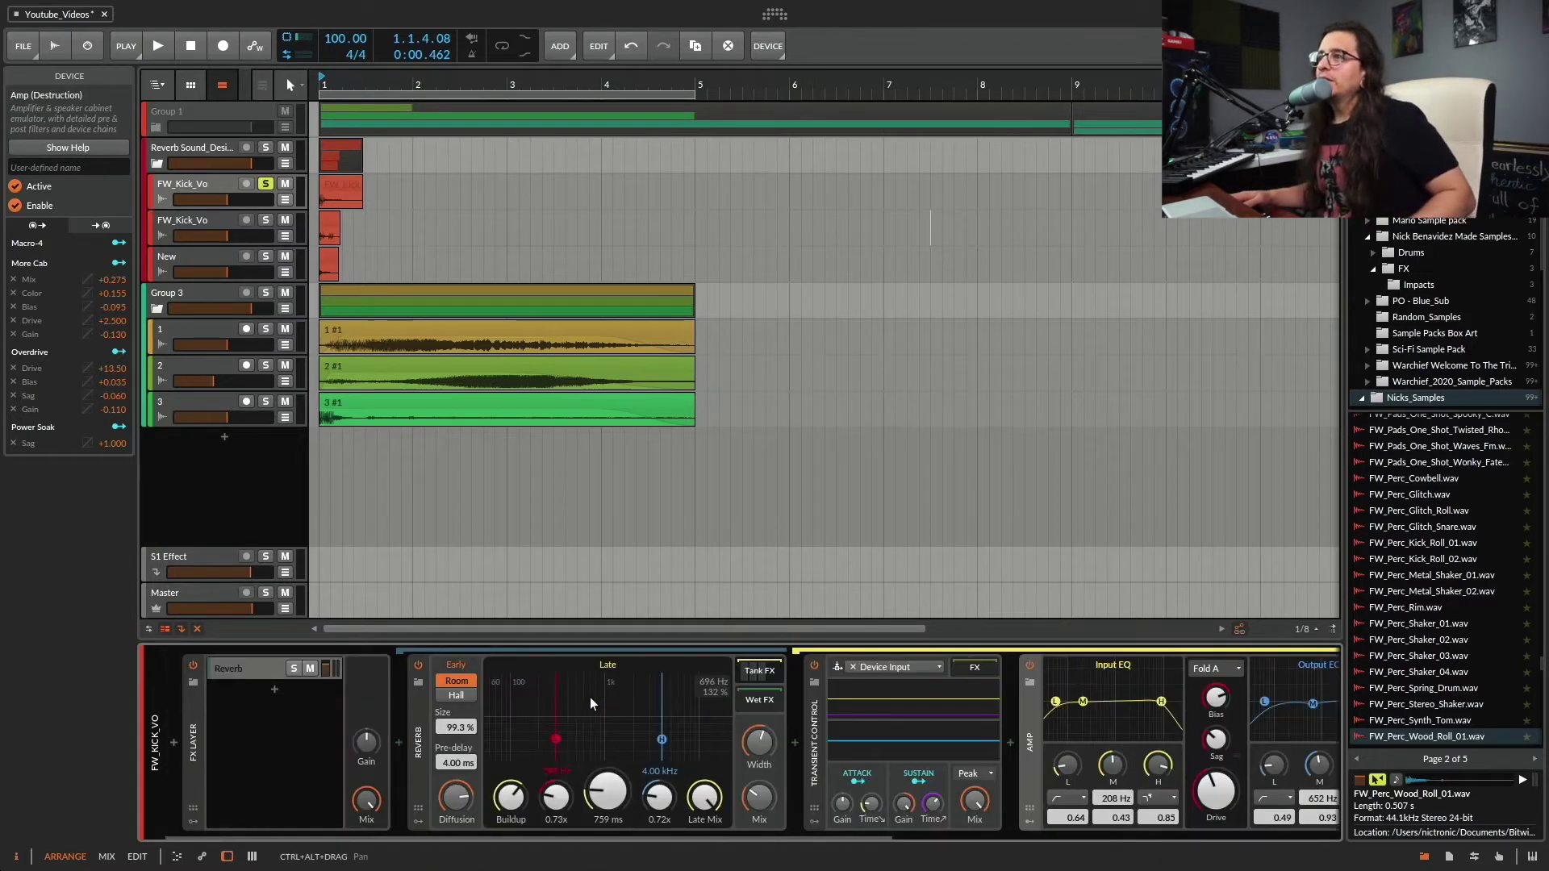
Step: Play the kick through the reverb, raising the reverb time to about 4.47 s and bringing it back to 316 ms
key(space)
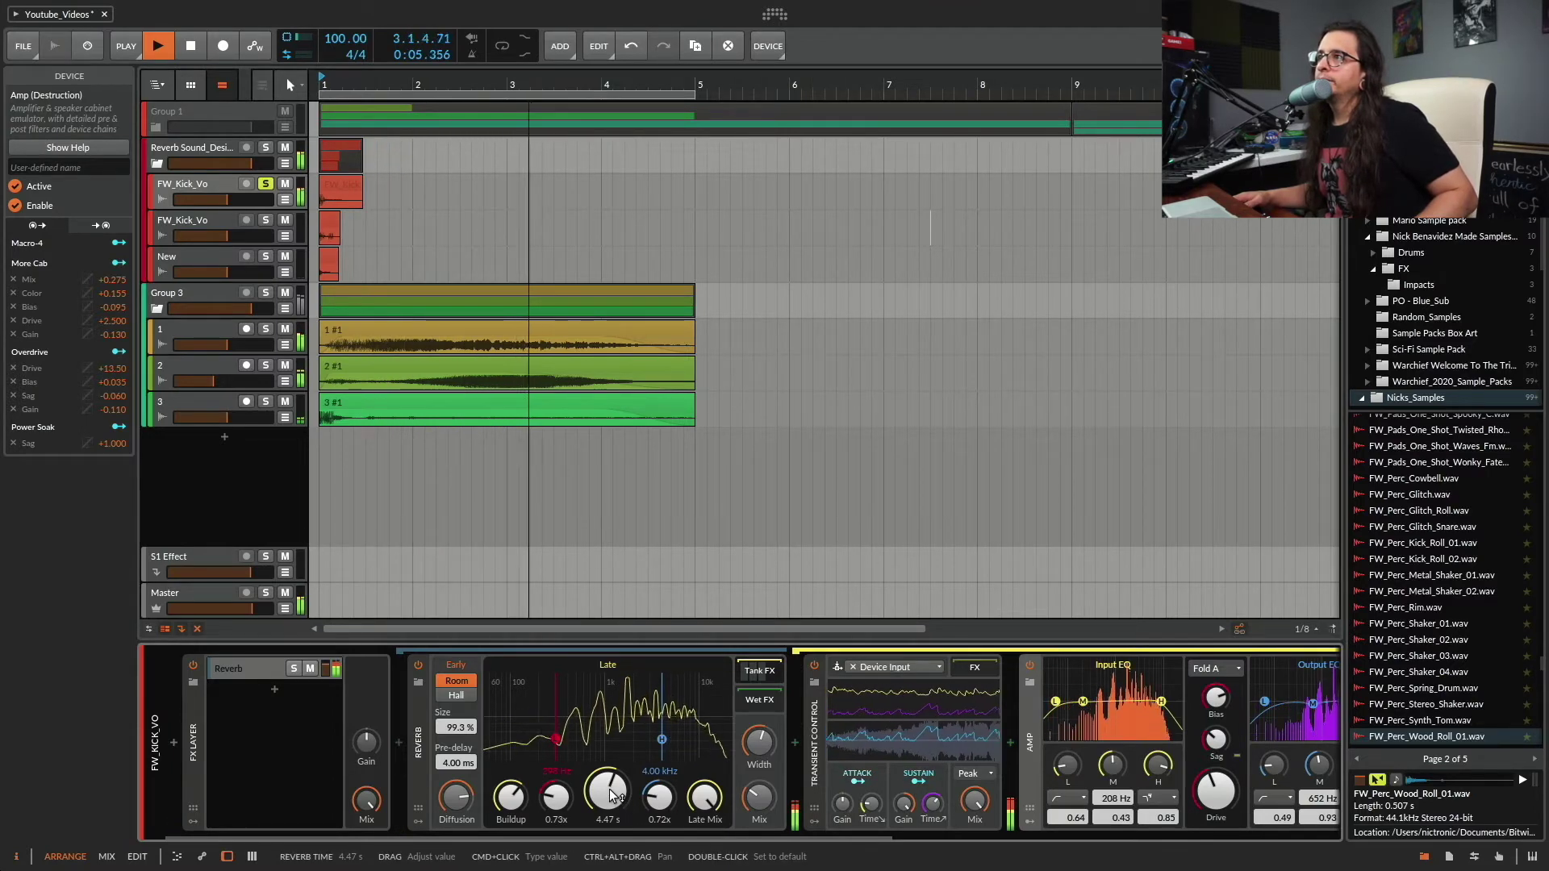
drag(610, 796, 610, 796)
key(space)
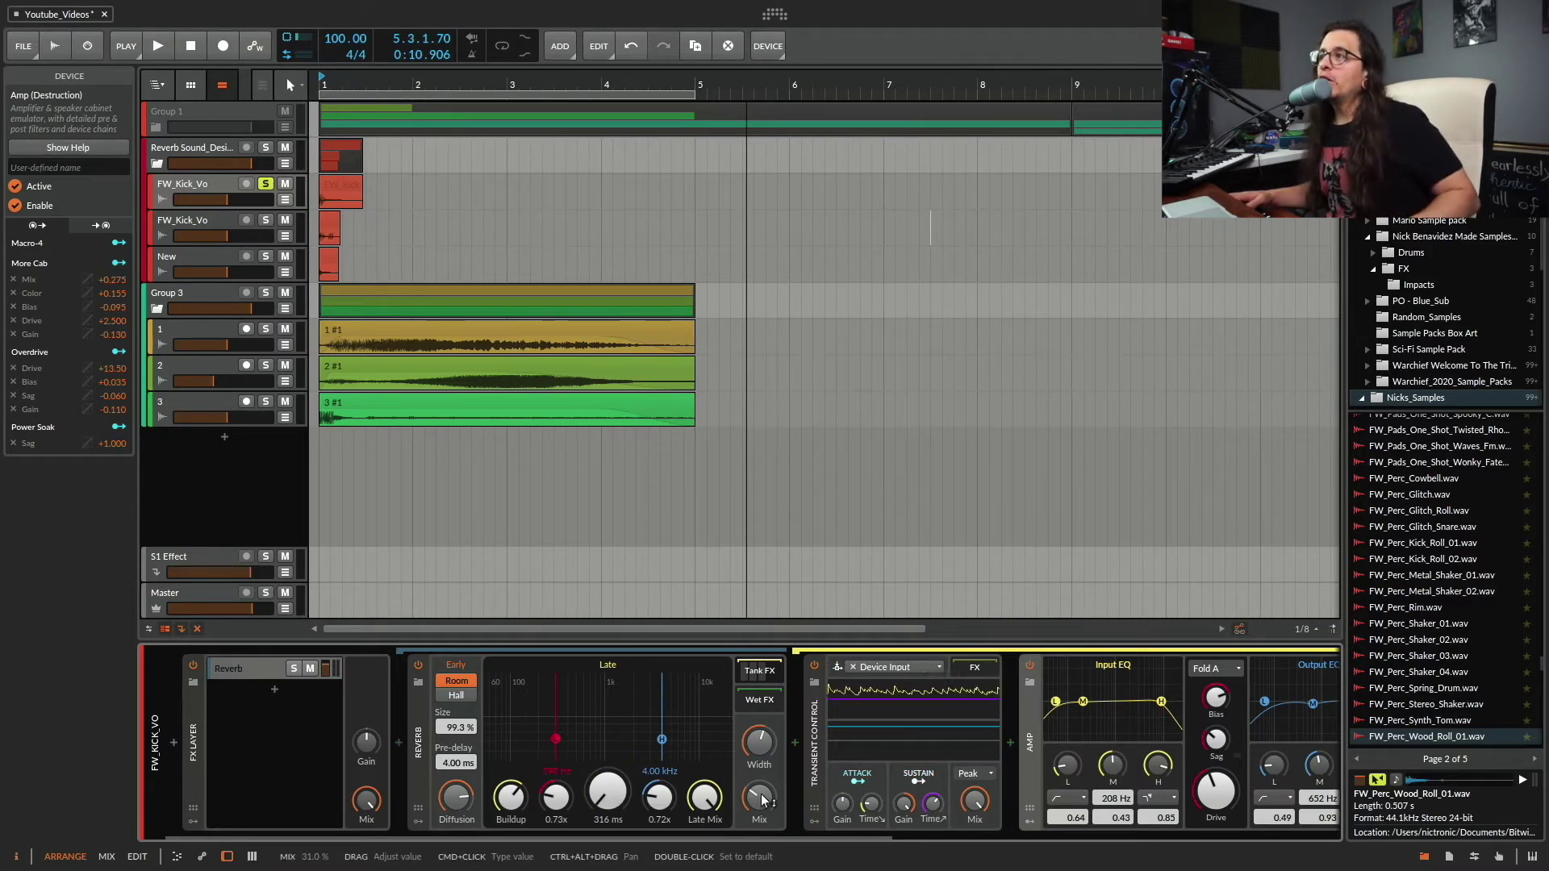
Step: Raise the reverb time to 31.6 s, play the kick through it and return the time to 316 ms
scroll(1014, 752, down, 10)
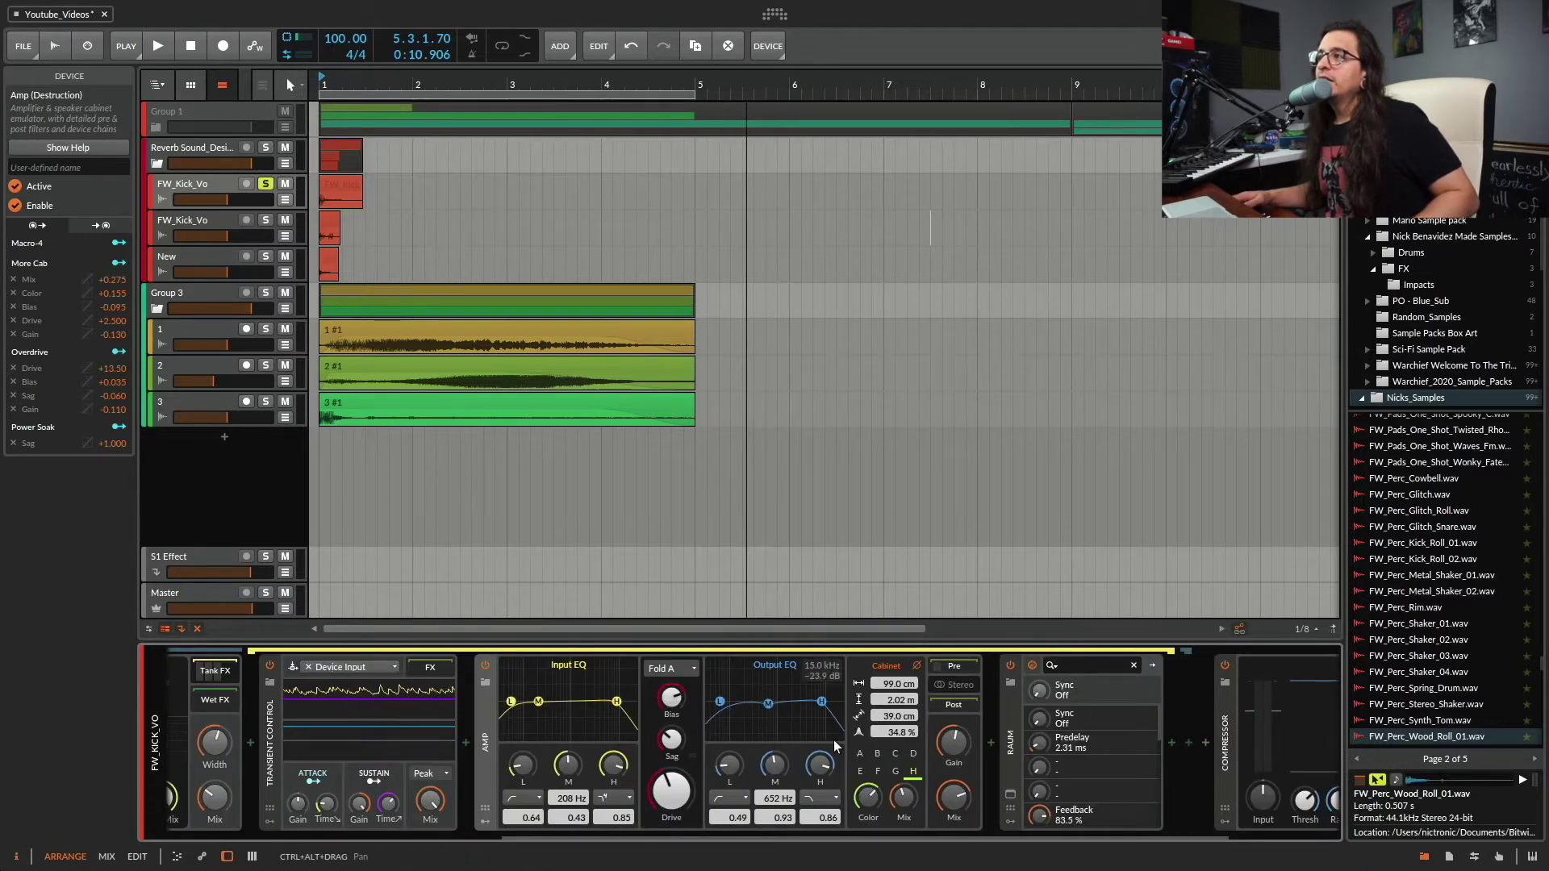
scroll(834, 739, up, 10)
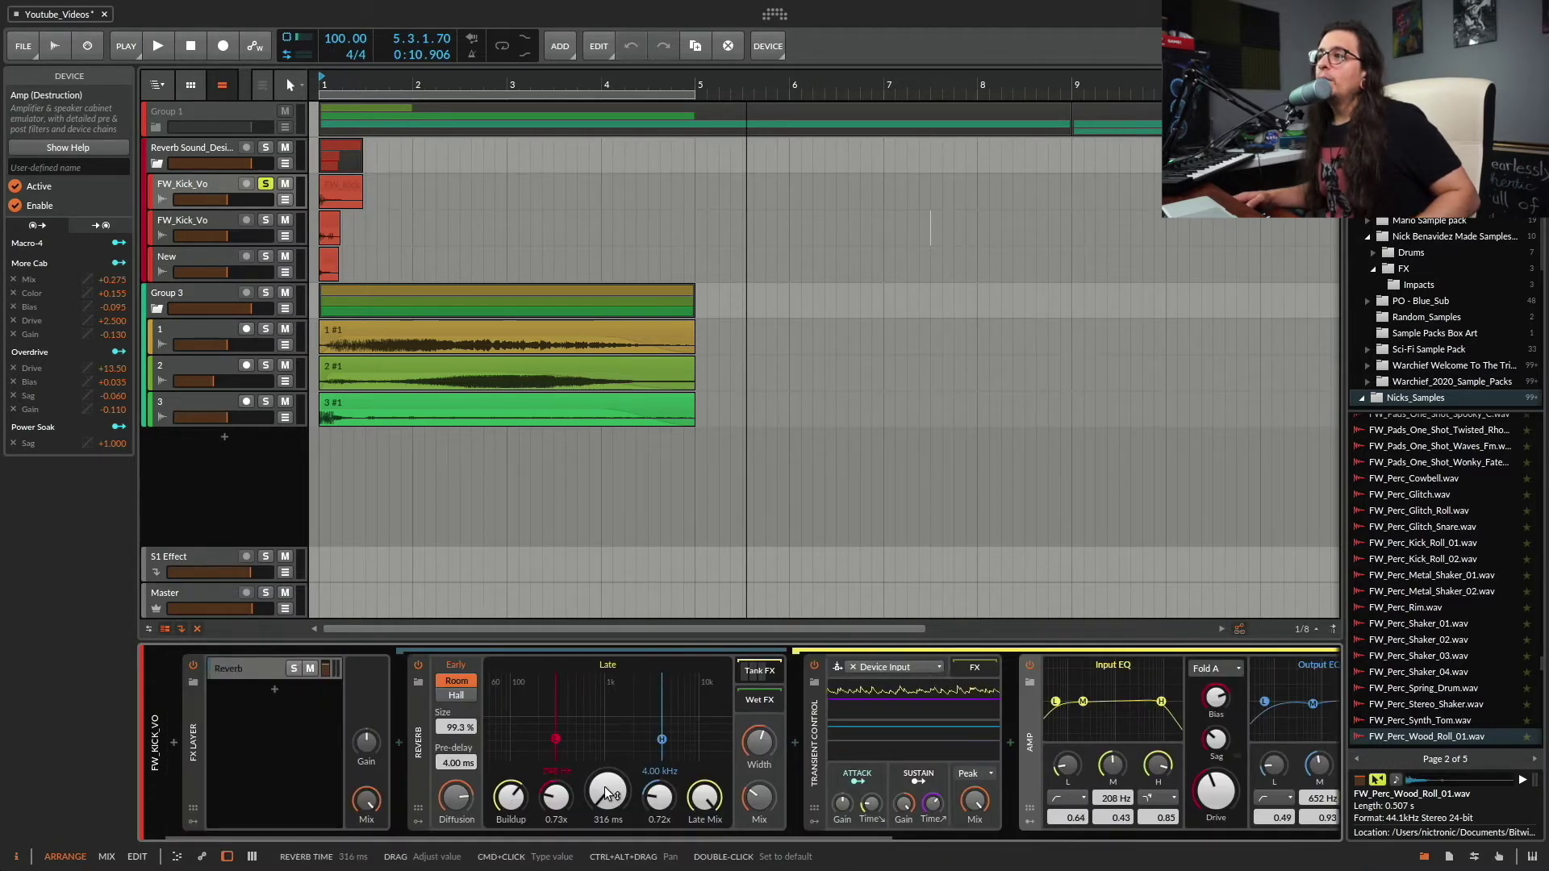
drag(620, 794, 609, 795)
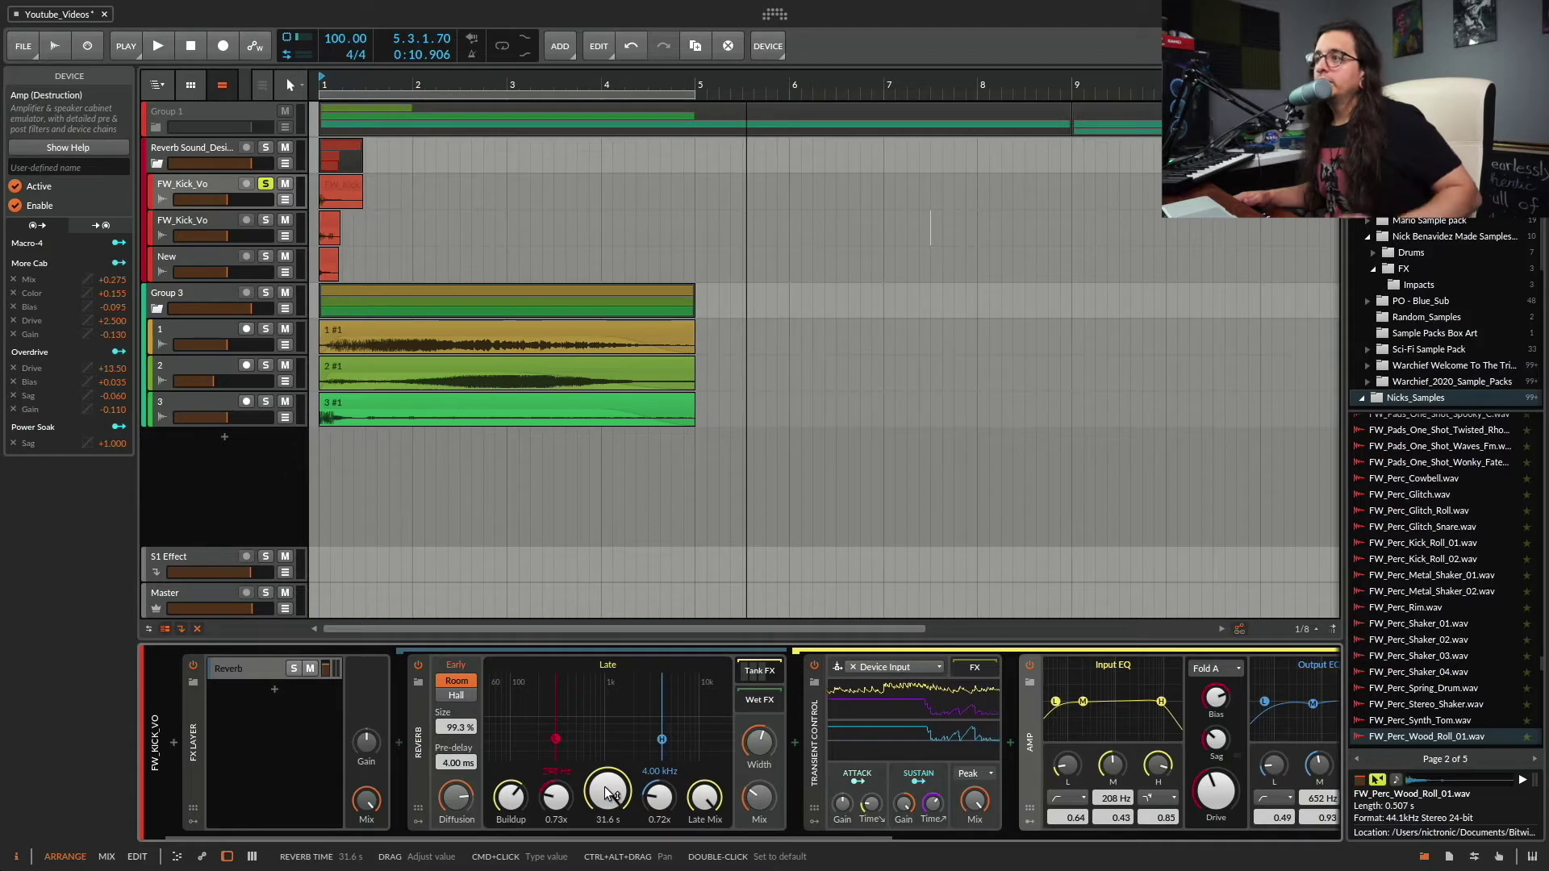
key(space)
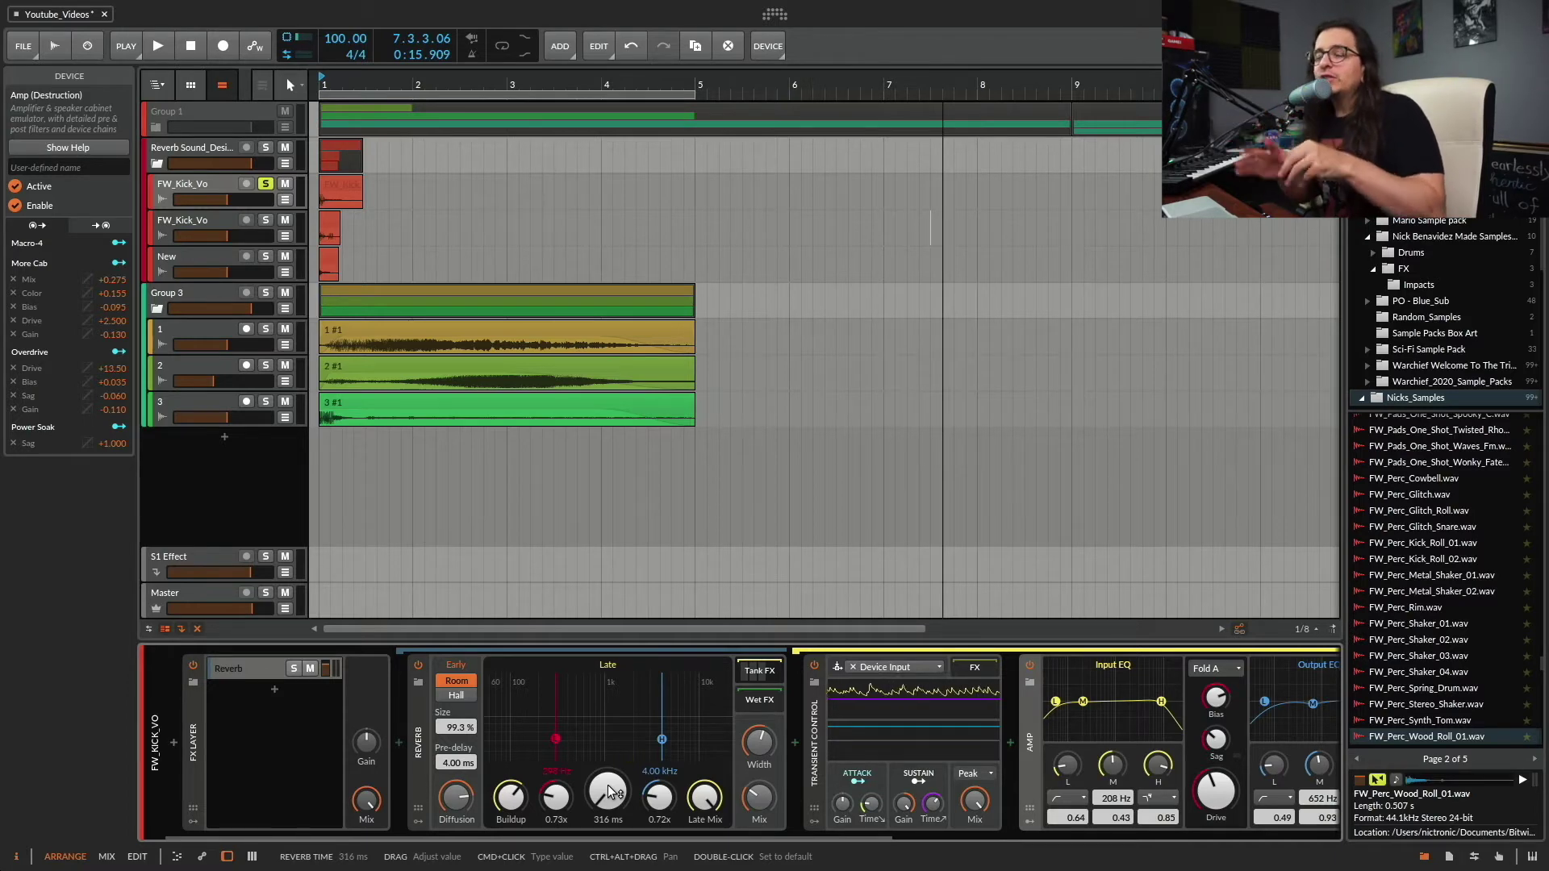
Step: Solo only track 1 in Group 3 and play back its recorded reverb performance
shift+click(265, 328)
key(space)
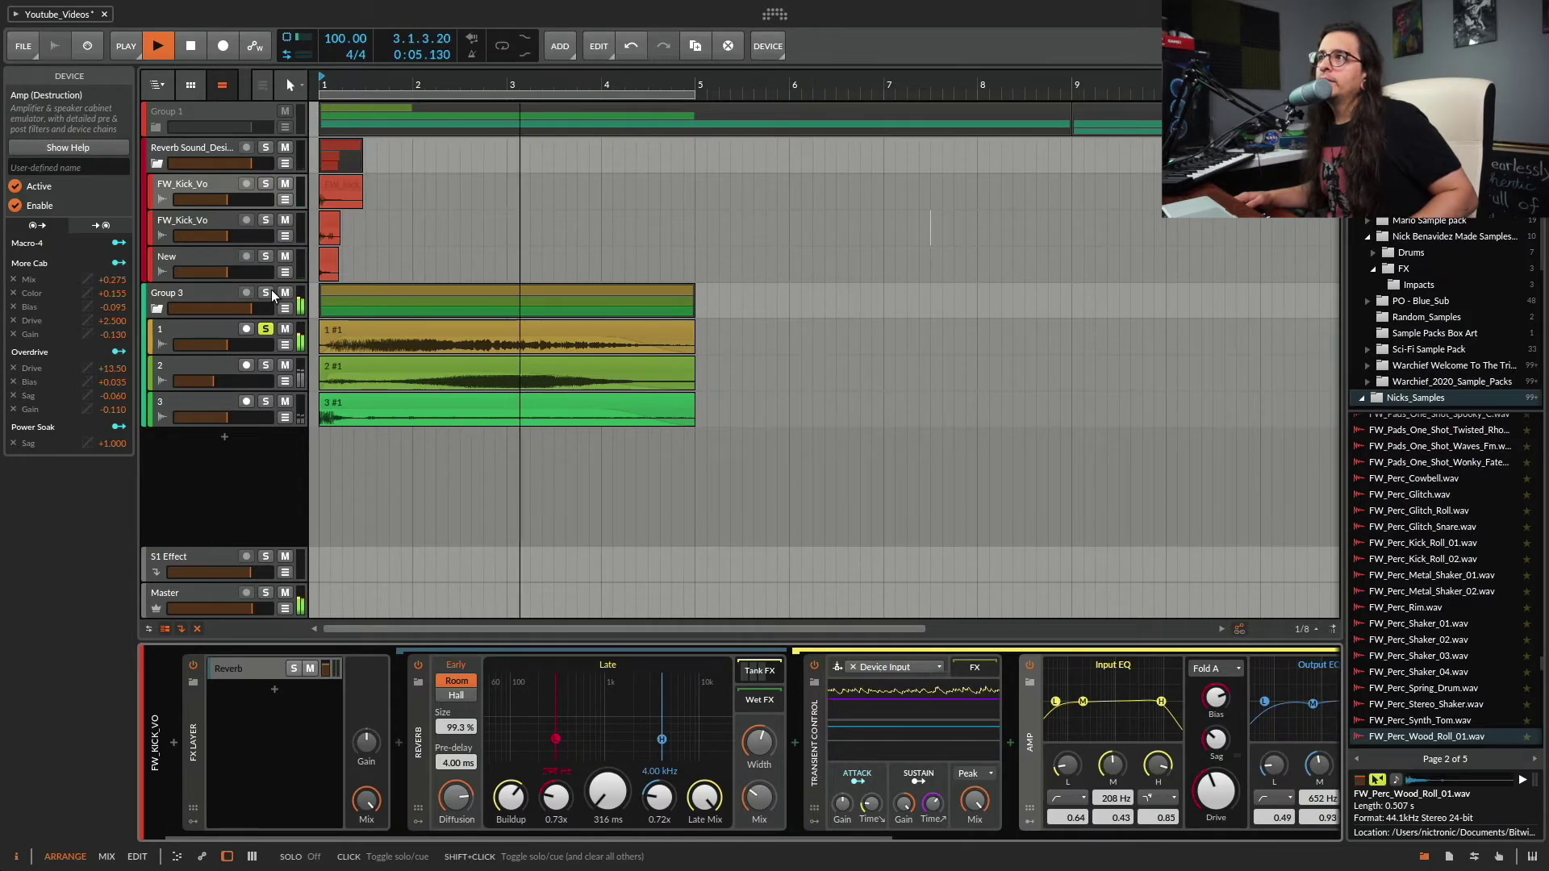
key(space)
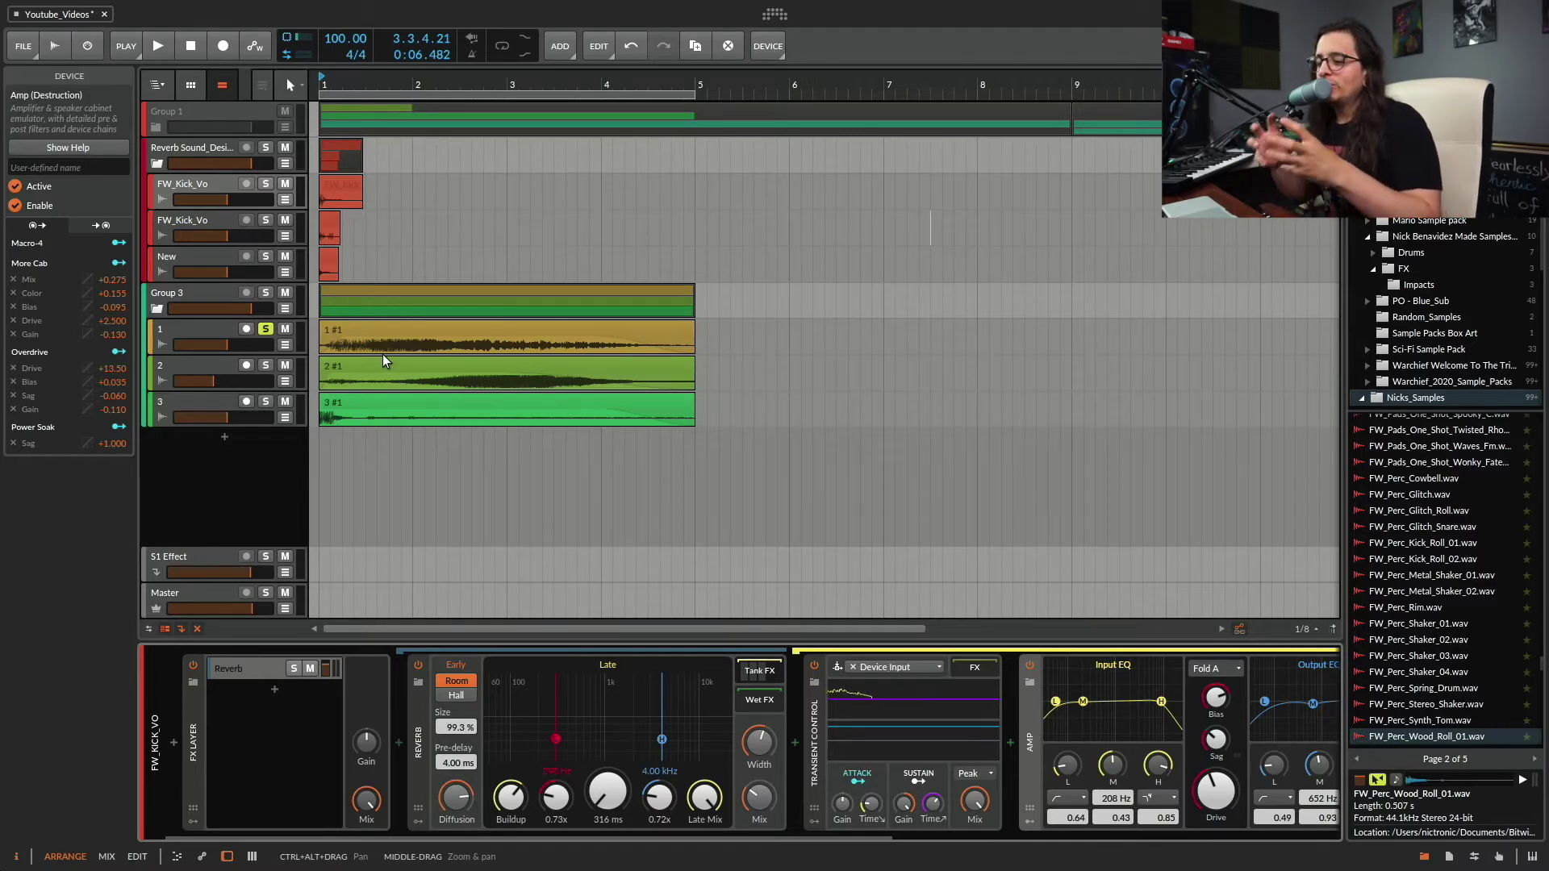
Step: Solo the second FW_Kick_Vo track in addition to track 1
click(197, 332)
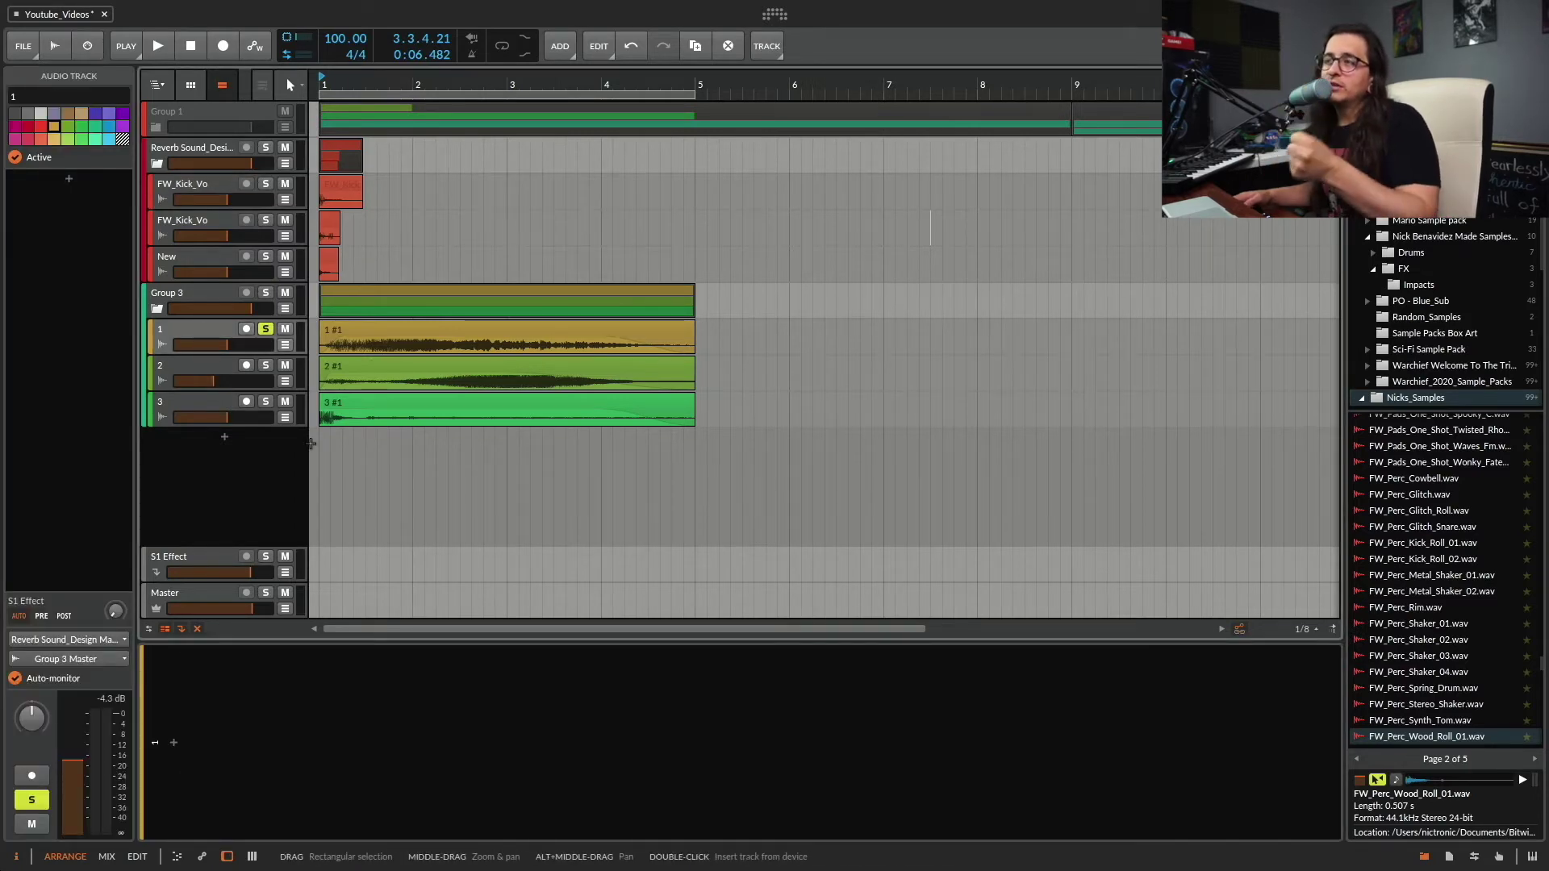
click(212, 223)
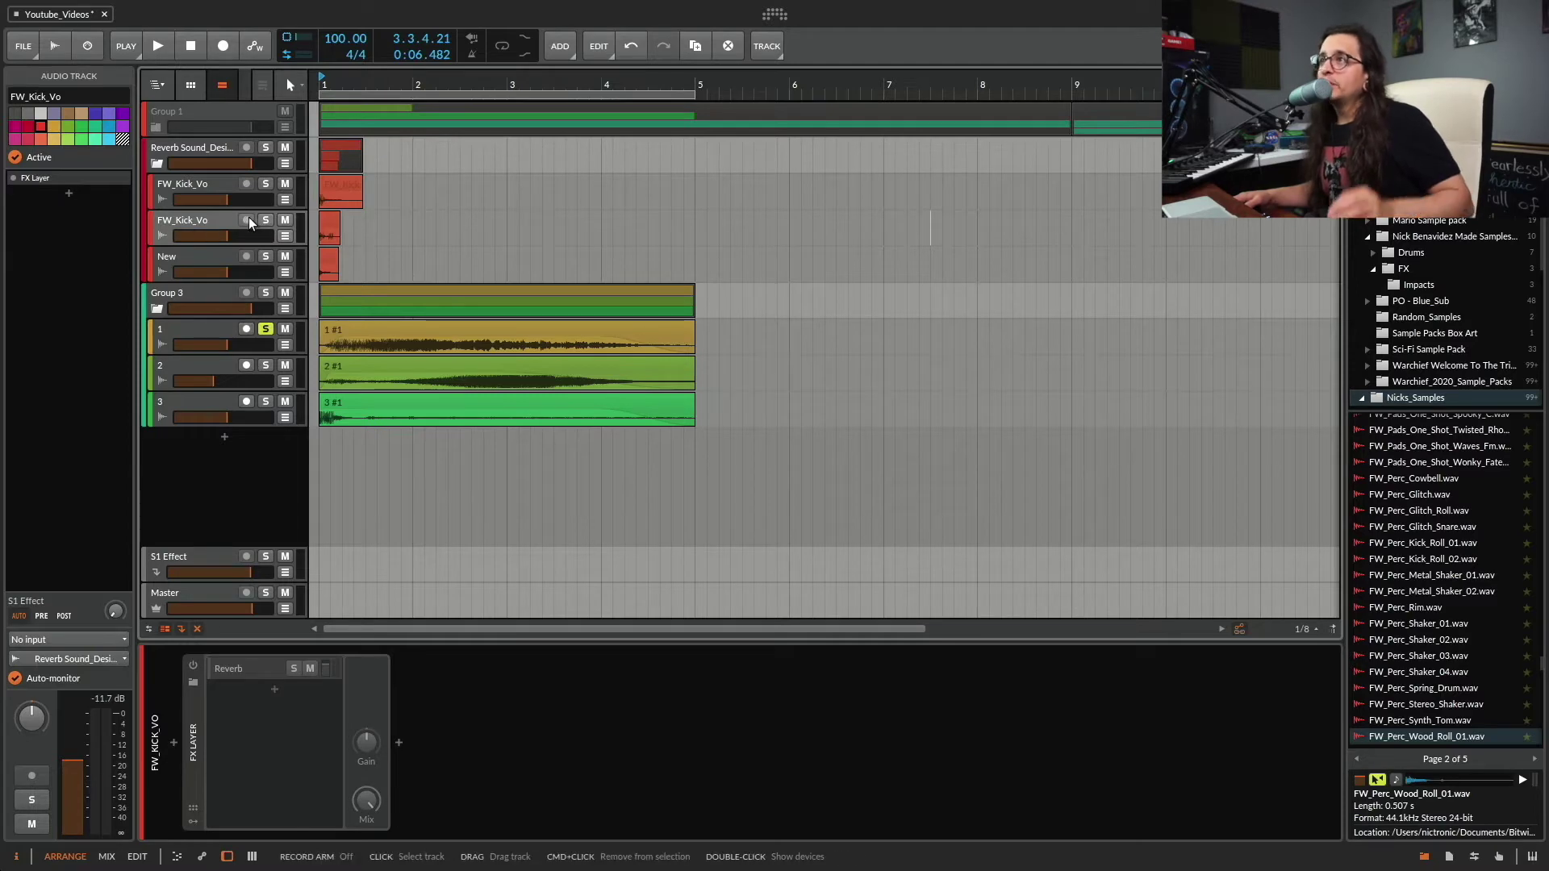
click(265, 219)
Step: Review the first FW_Kick_Vo track's Tank FX devices and set its reverb time to 794 ms
click(223, 187)
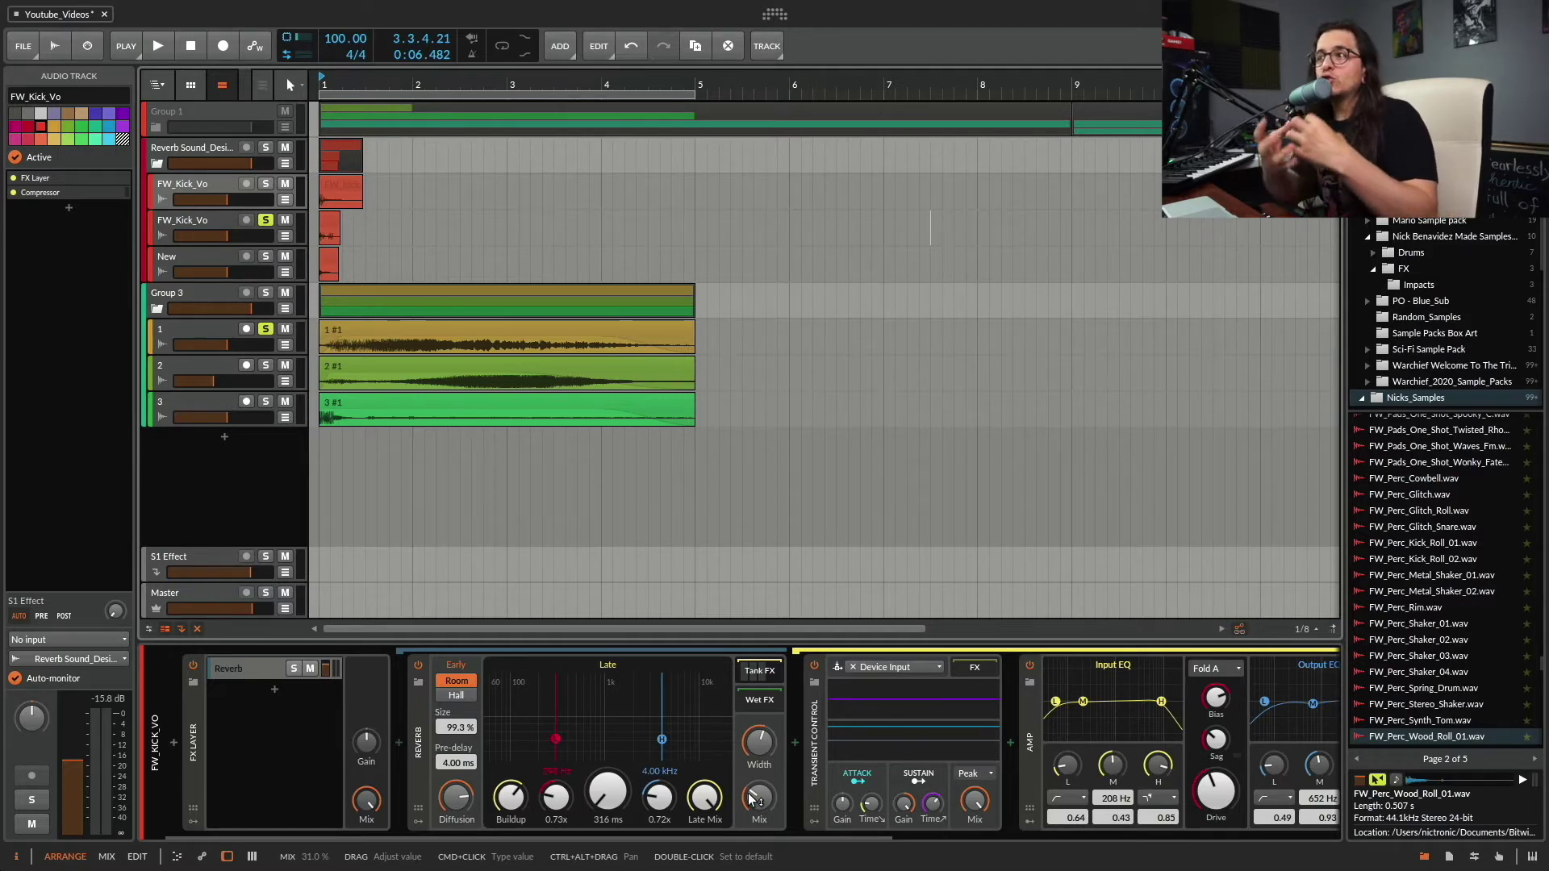
scroll(674, 724, right, 5)
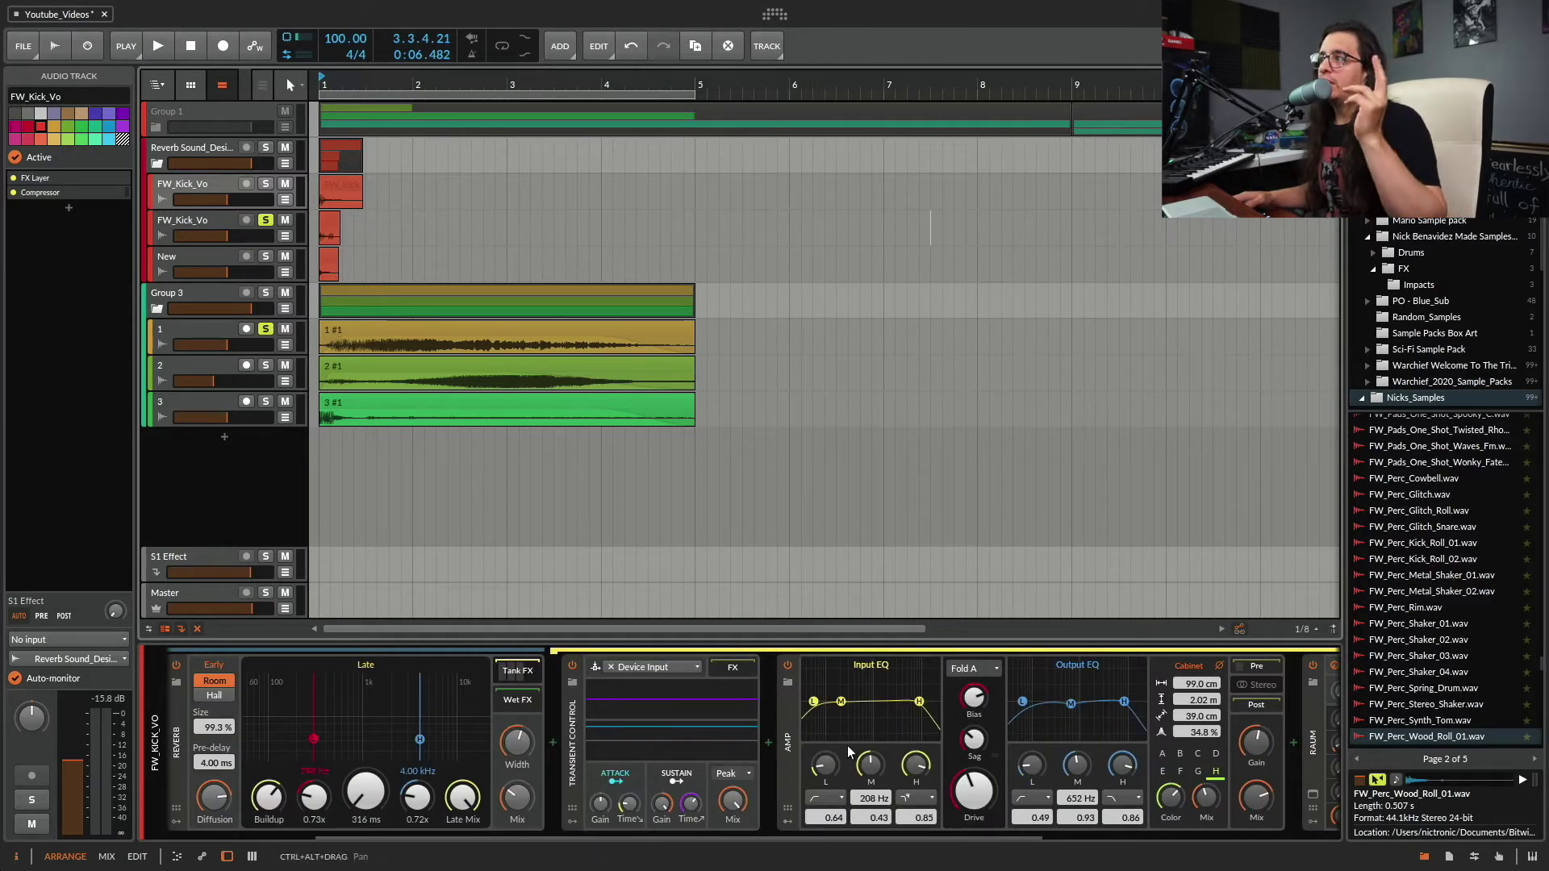
scroll(918, 748, right, 3)
scroll(918, 748, right, 5)
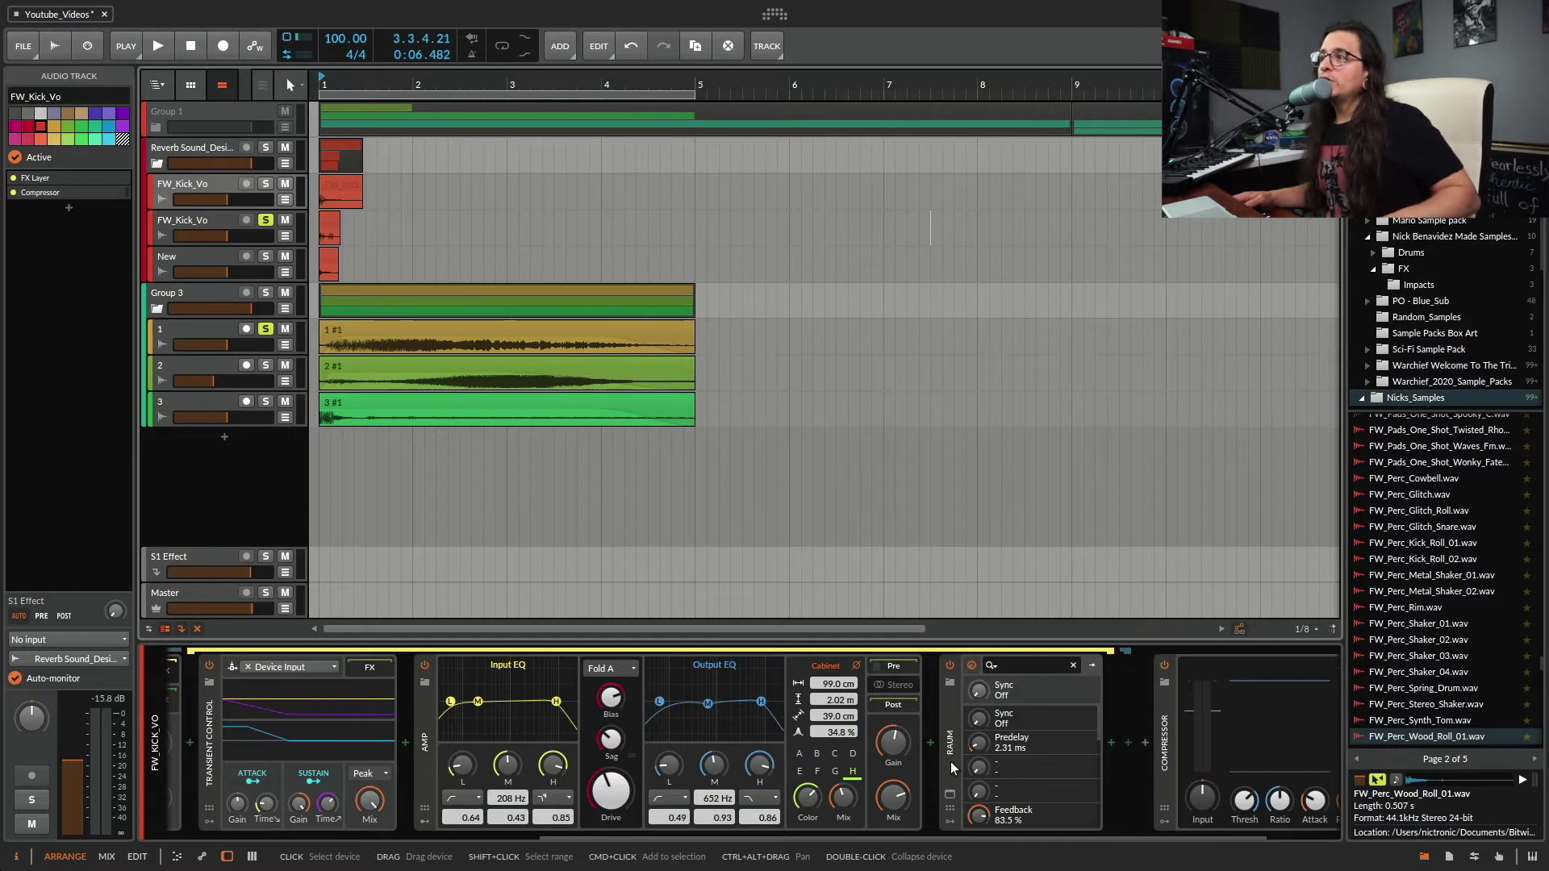
scroll(950, 761, left, 10)
drag(608, 794, 608, 764)
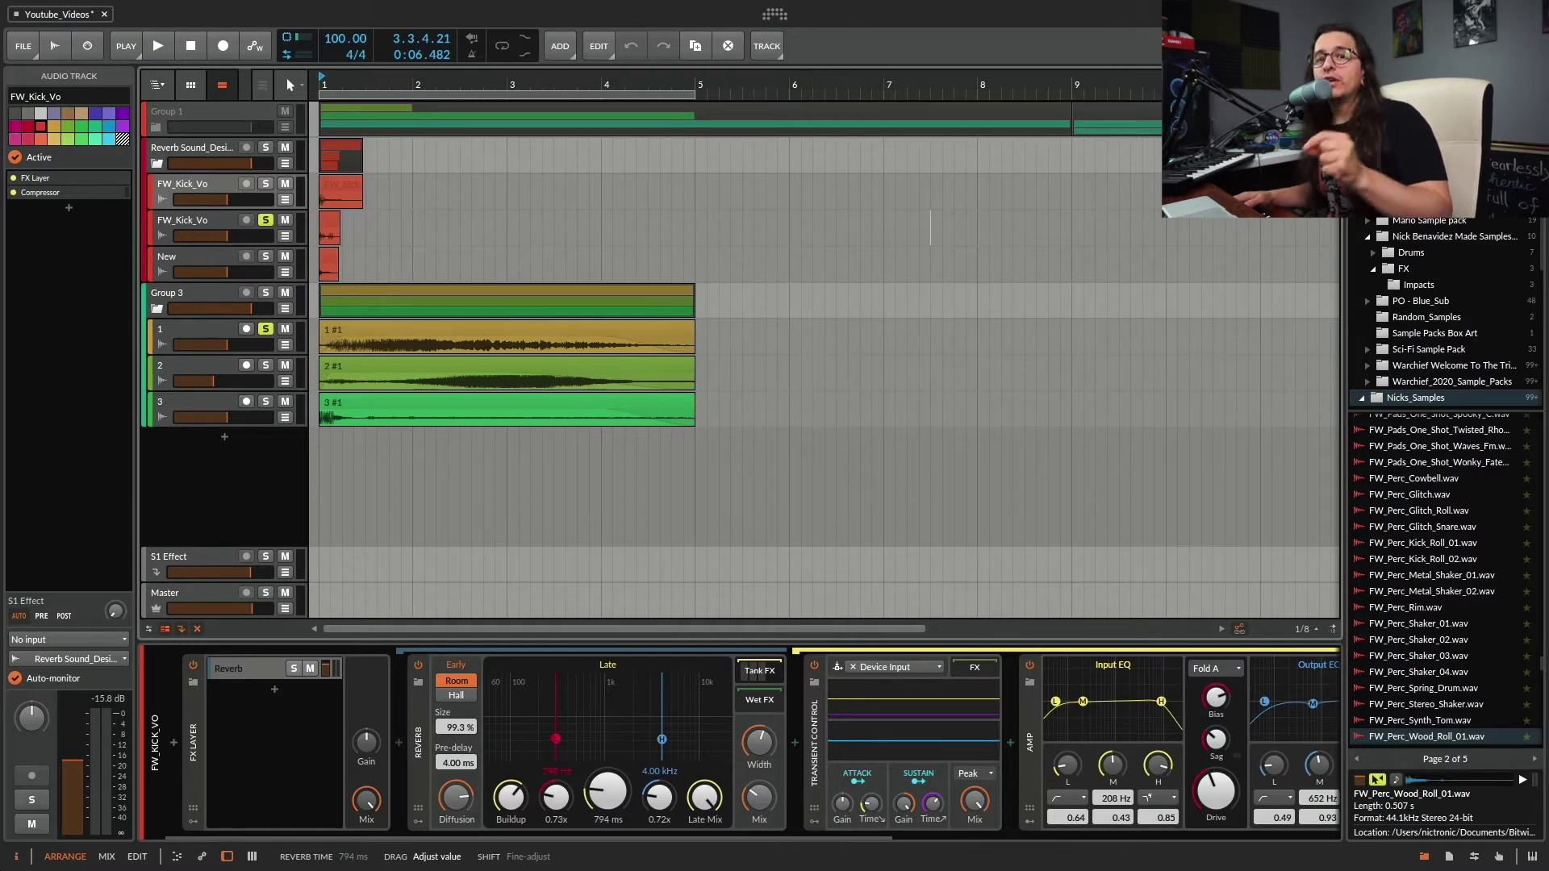
drag(608, 795, 609, 797)
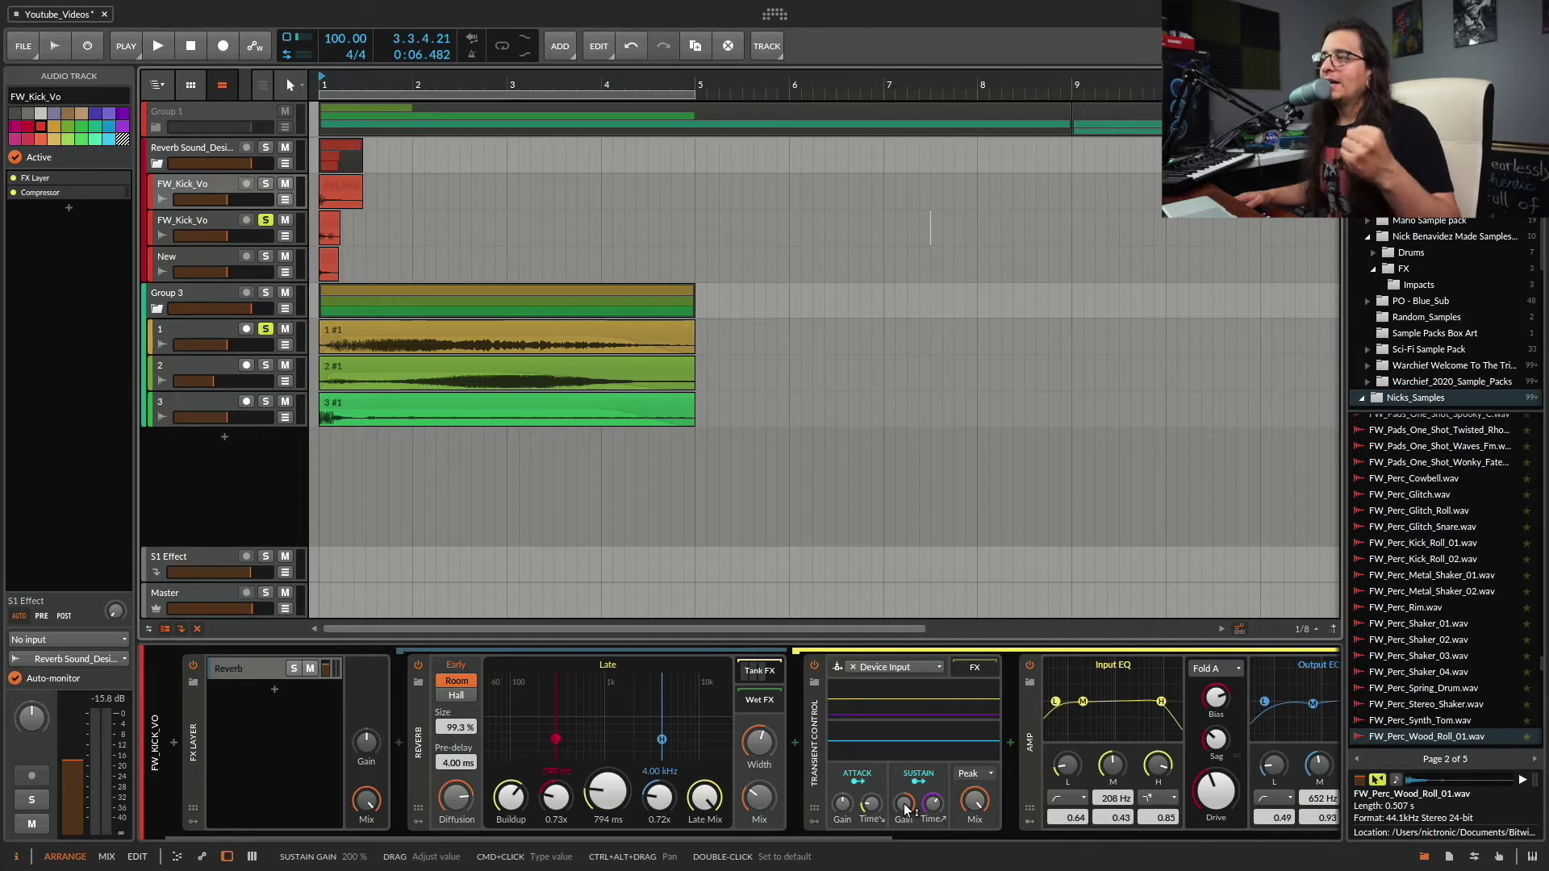
Step: Solo only the second FW_Kick_Vo track and play its kick dry, without the FX Layer
drag(905, 809, 905, 809)
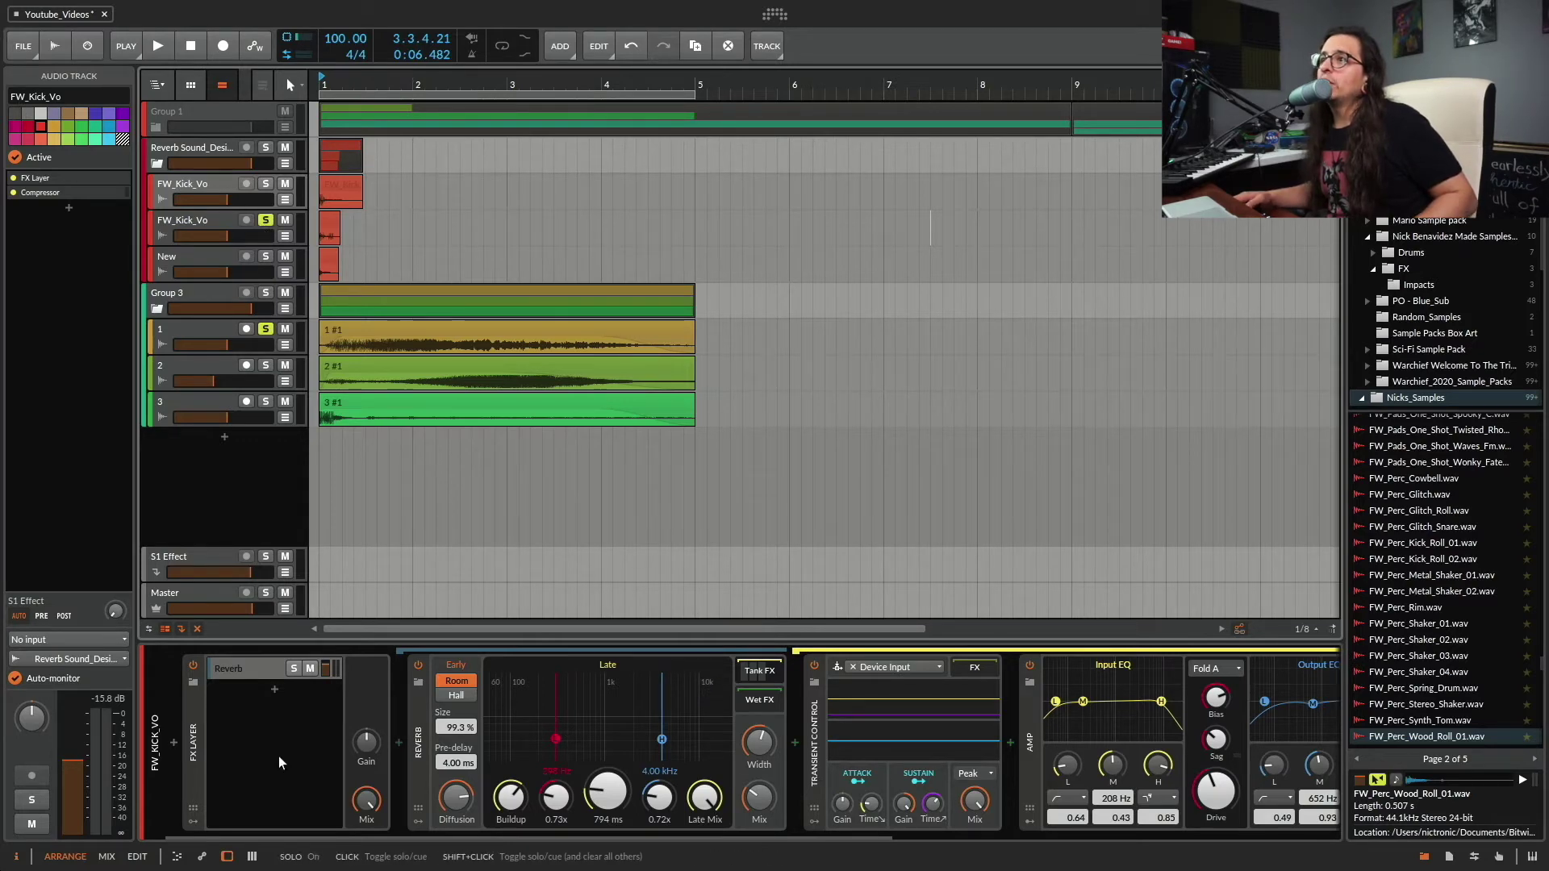
click(206, 219)
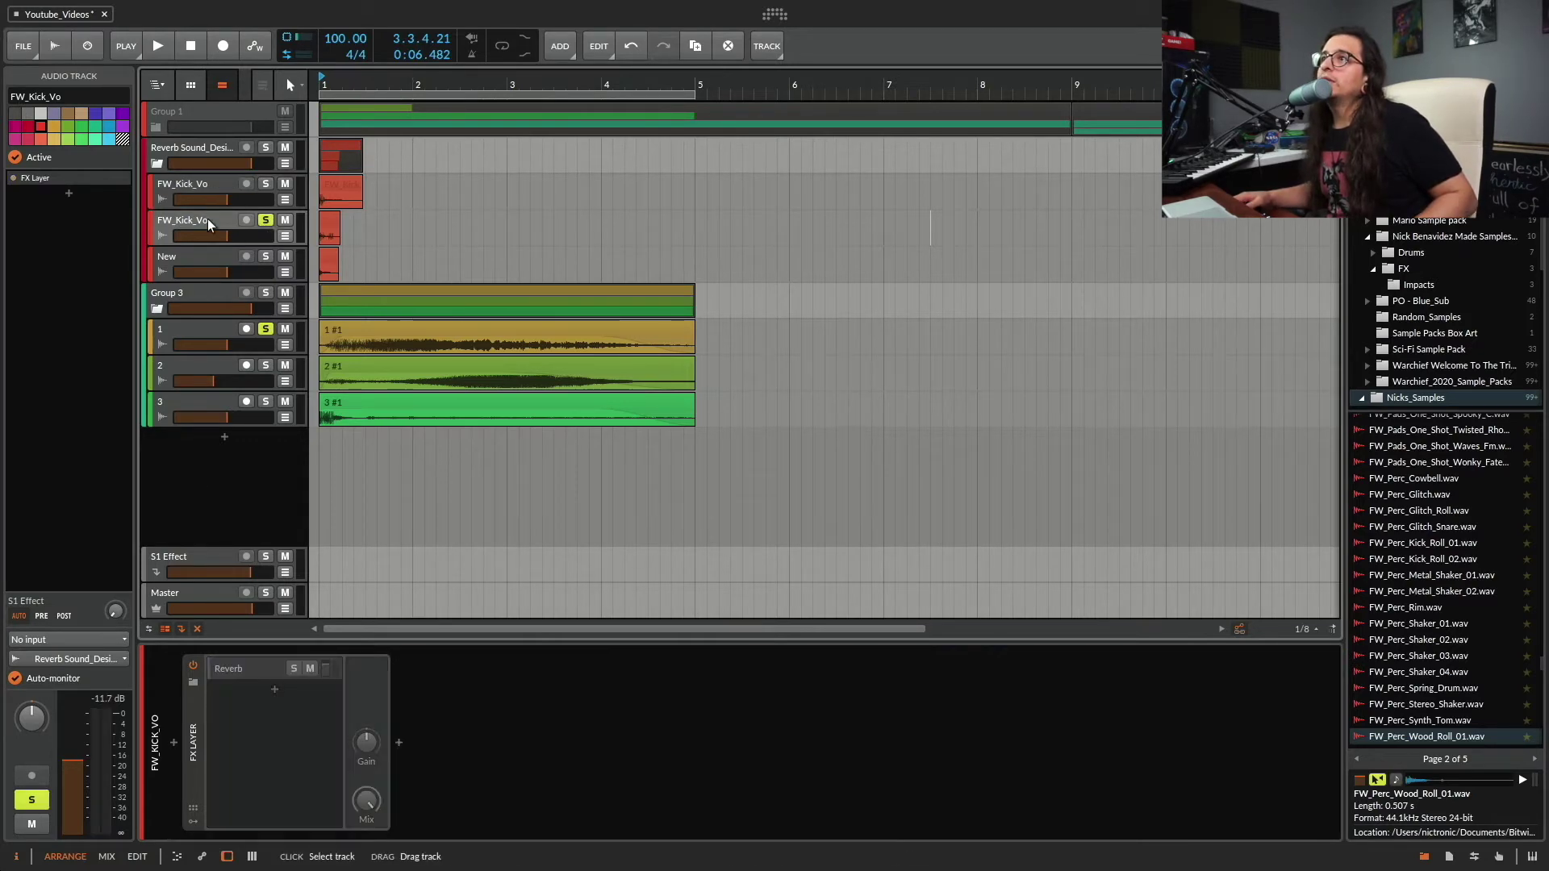
shift+click(266, 220)
key(space)
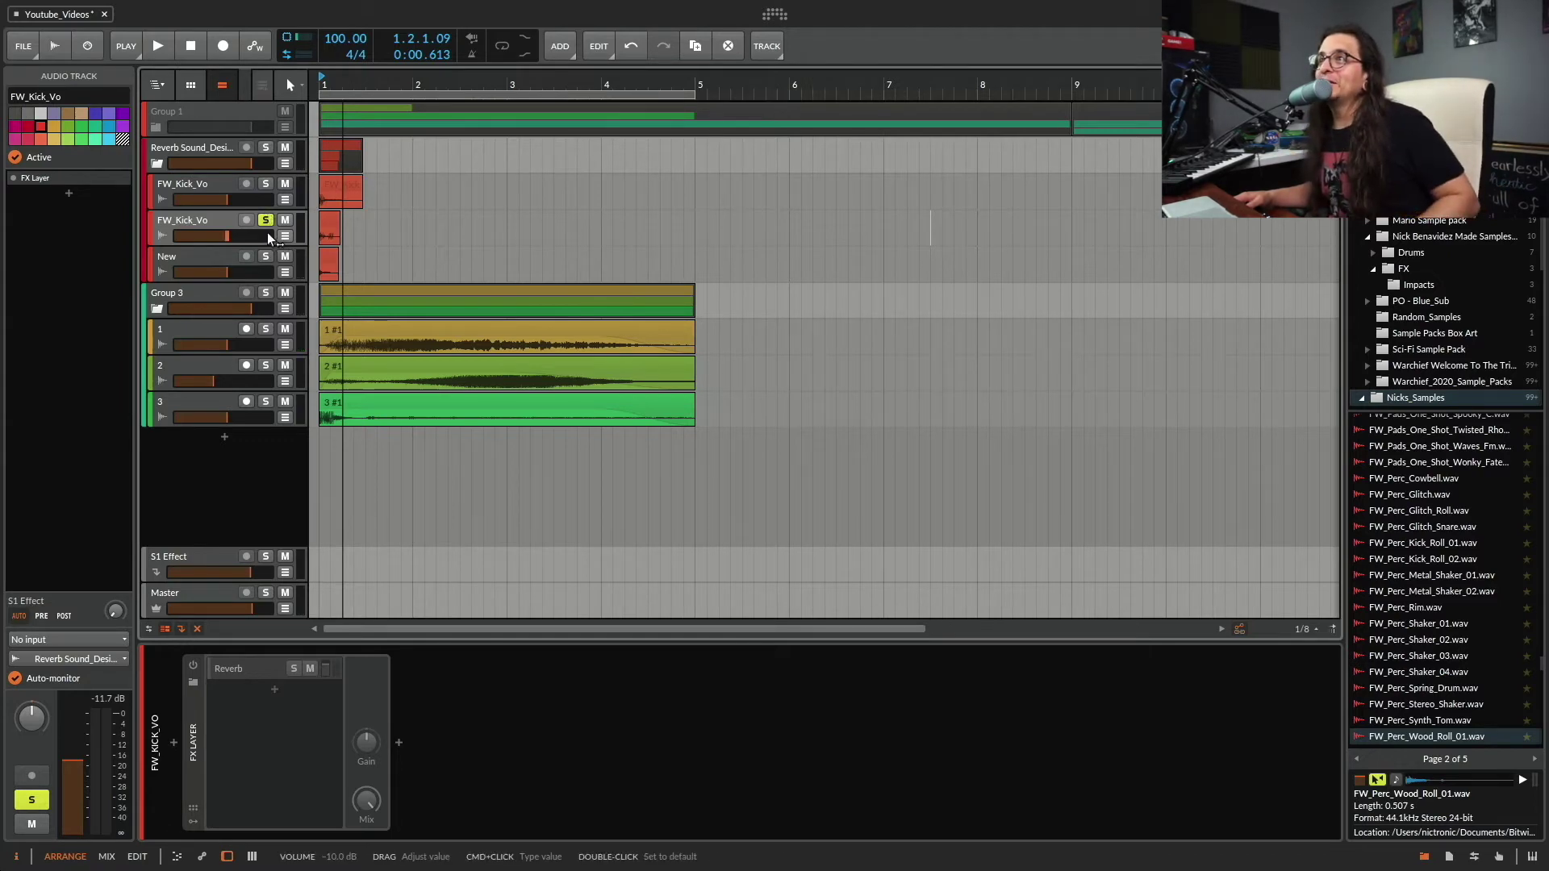
click(266, 220)
click(266, 220)
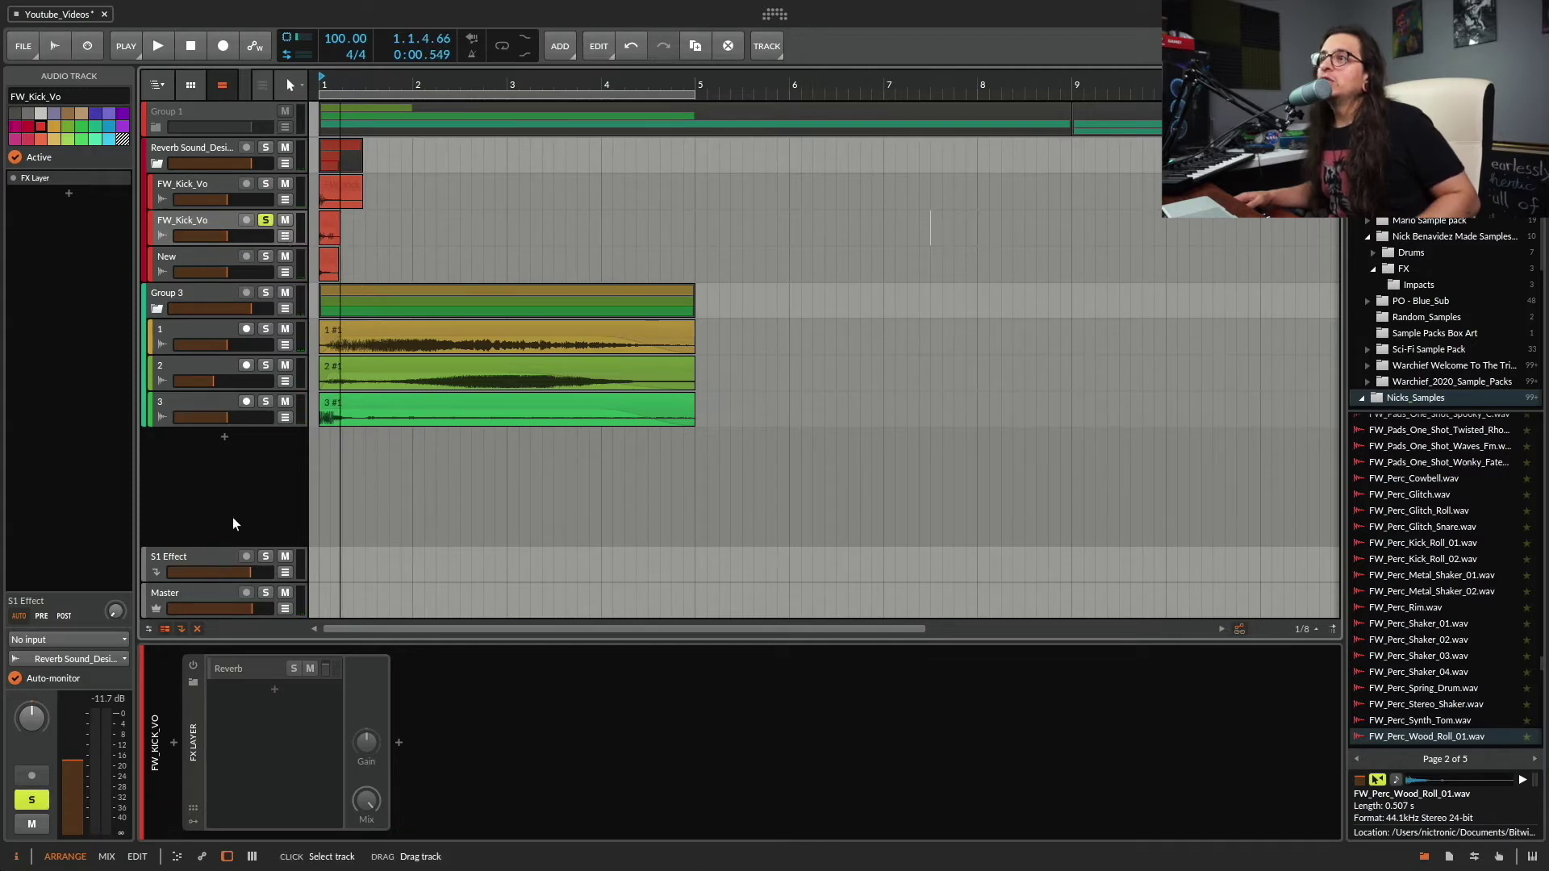
Step: Activate the FX Layer on the second FW_Kick_Vo track and review the Tank FX devices inside its Reverb
click(187, 664)
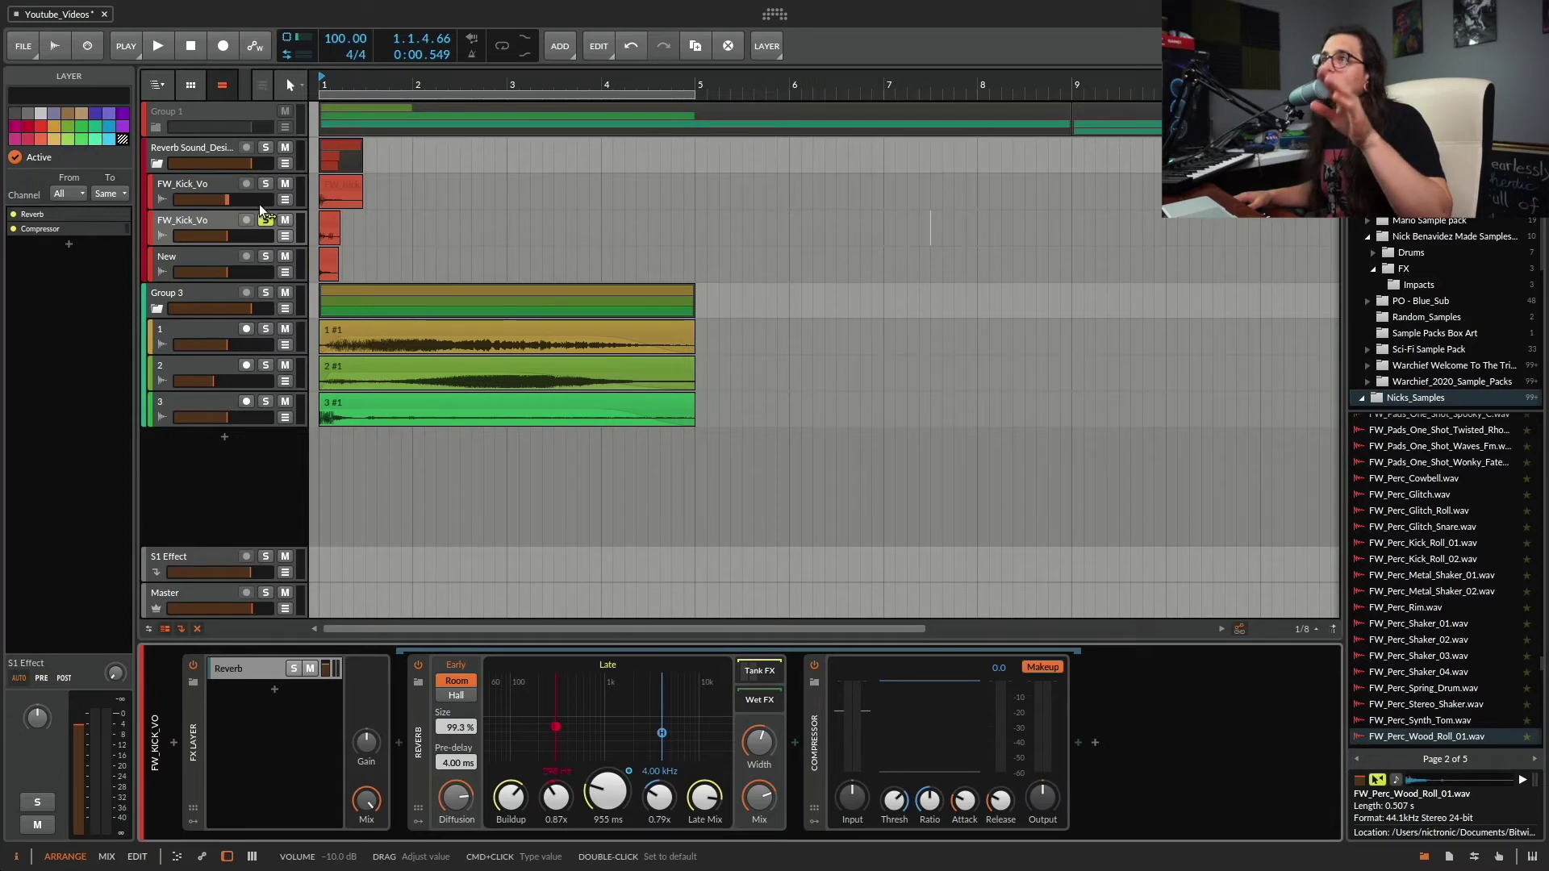
click(756, 673)
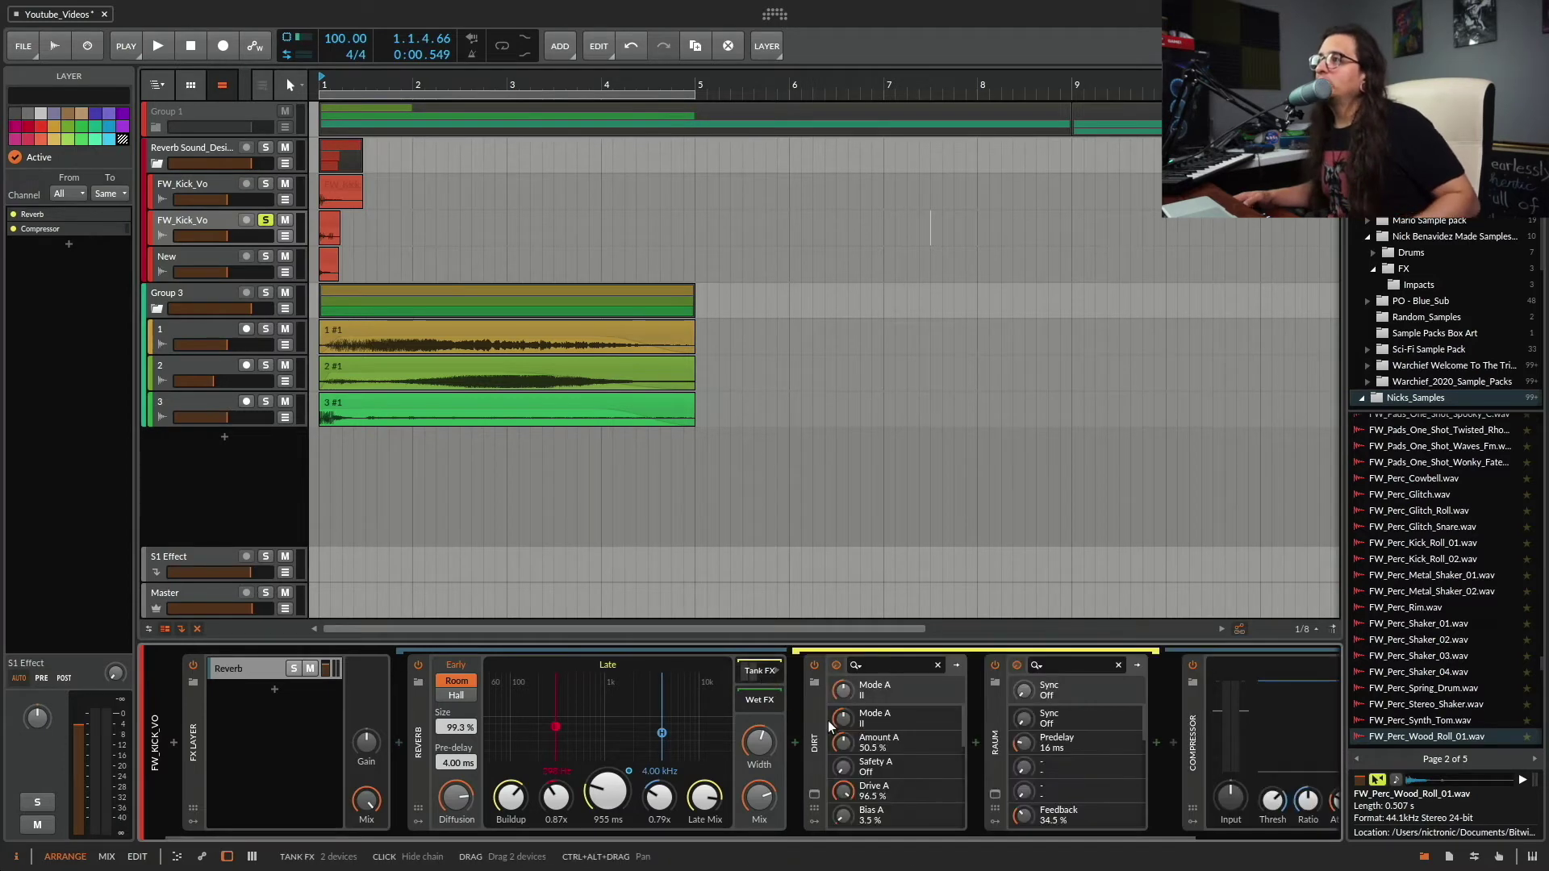
scroll(855, 732, right, 2)
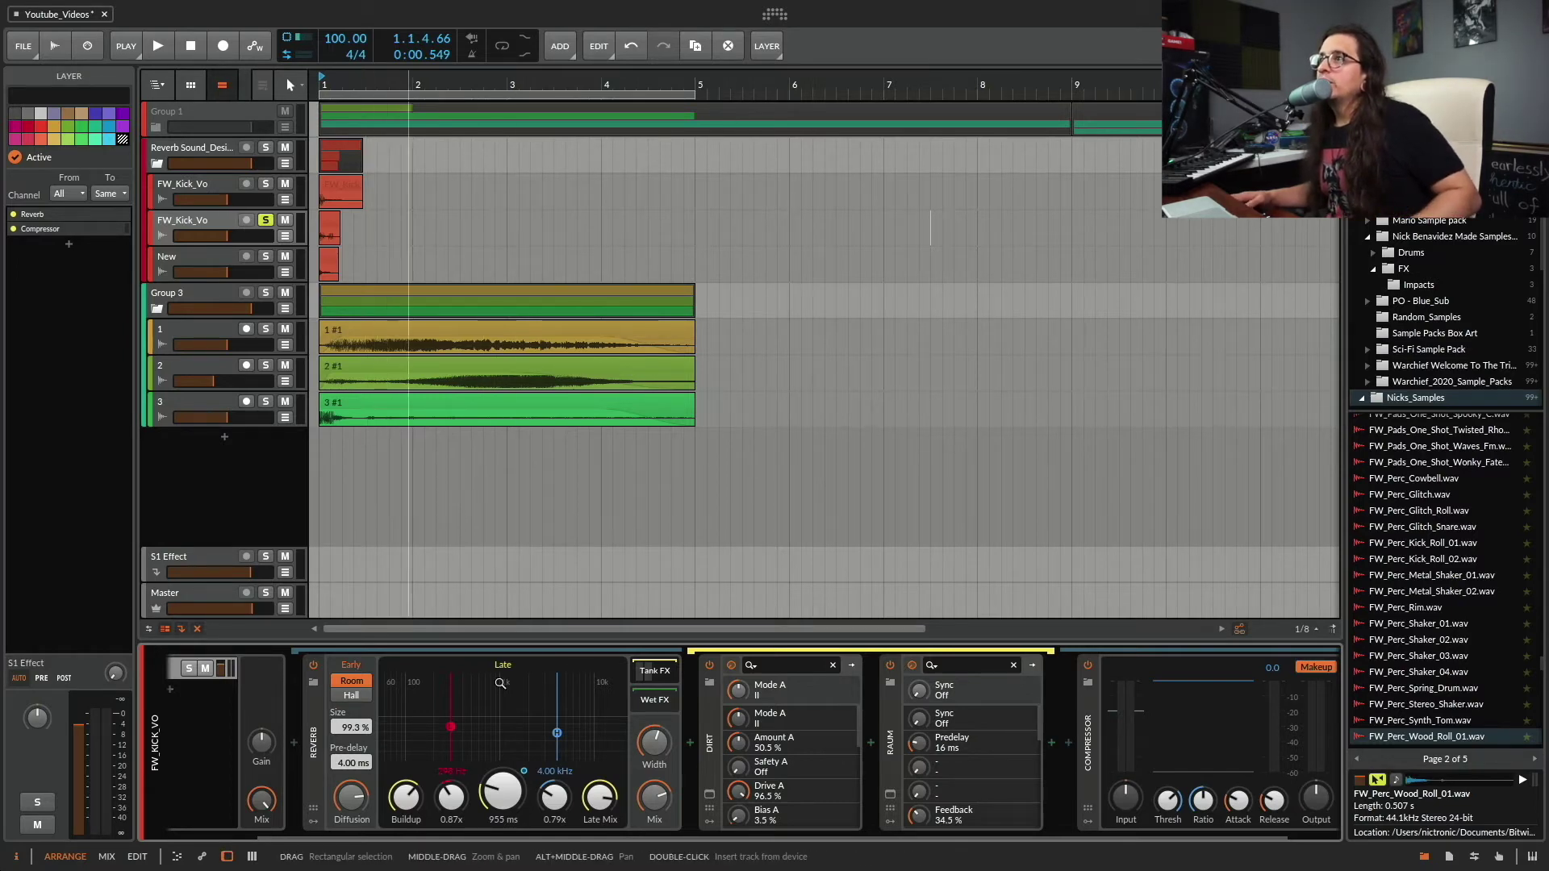
scroll(515, 655, left, 2)
Step: Raise the second FW_Kick_Vo track's reverb time to 1.29 s, then bring it down to 501 ms and play the kick through it
drag(622, 795, 622, 770)
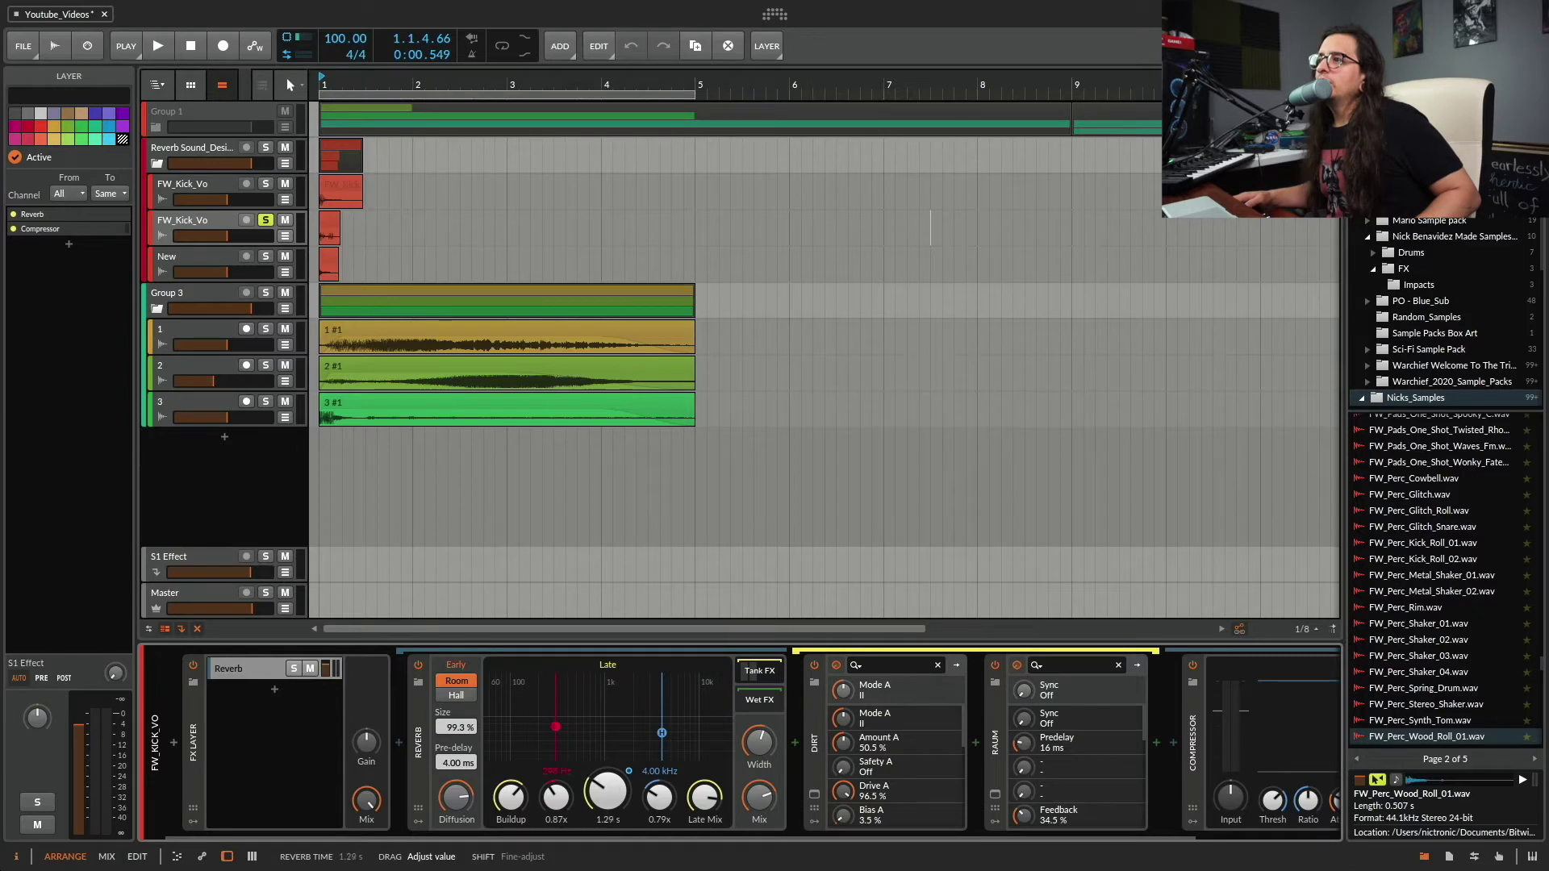
drag(616, 793, 616, 814)
key(space)
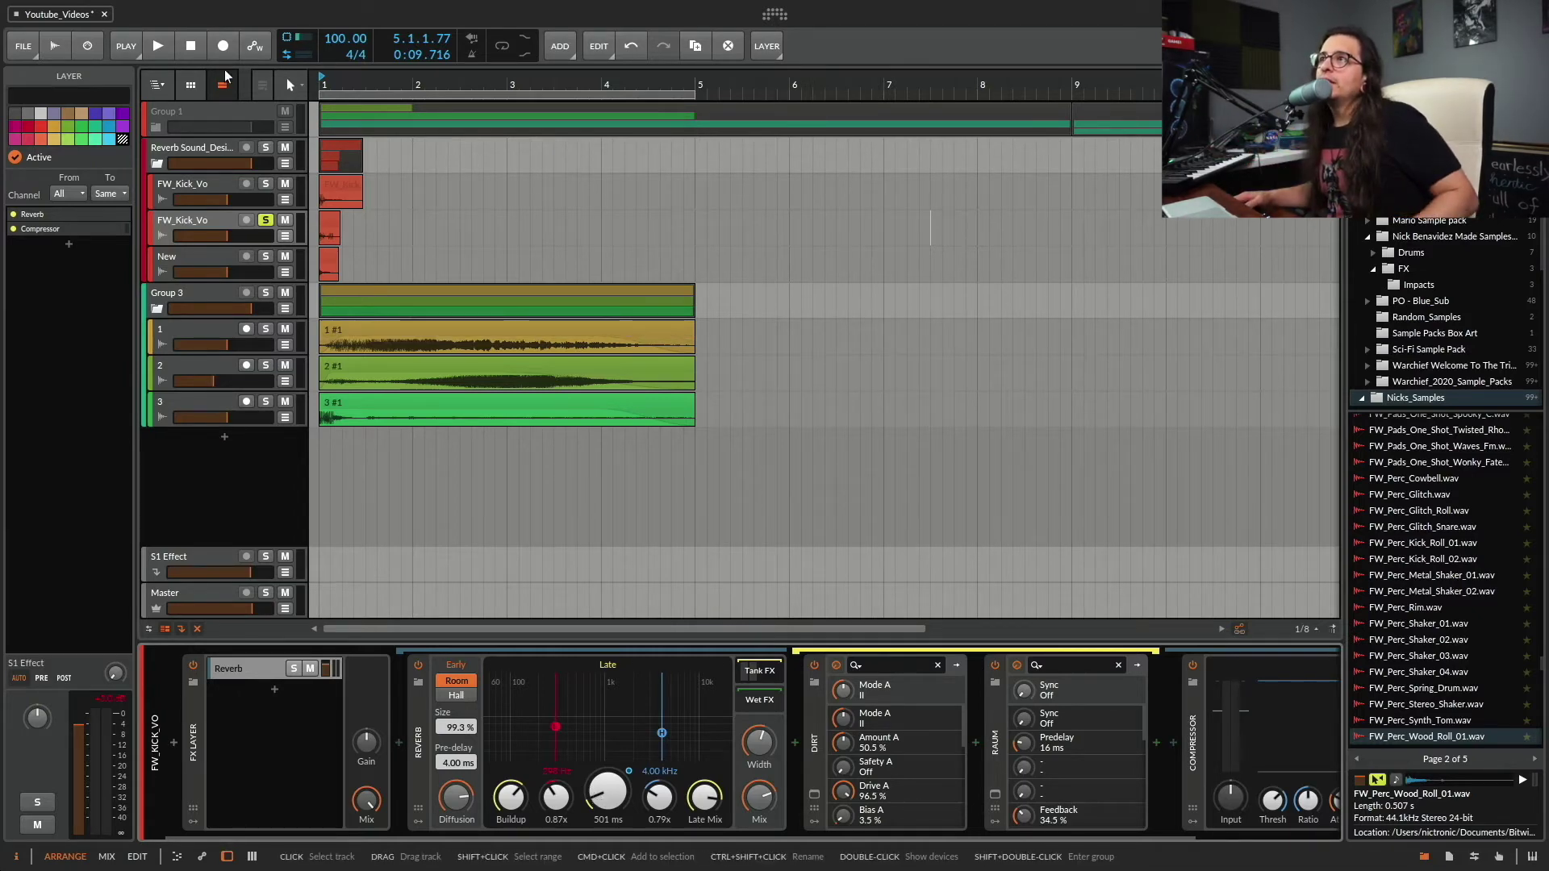
Step: Arm automation writing and transport recording, then switch automation writing off again
click(255, 46)
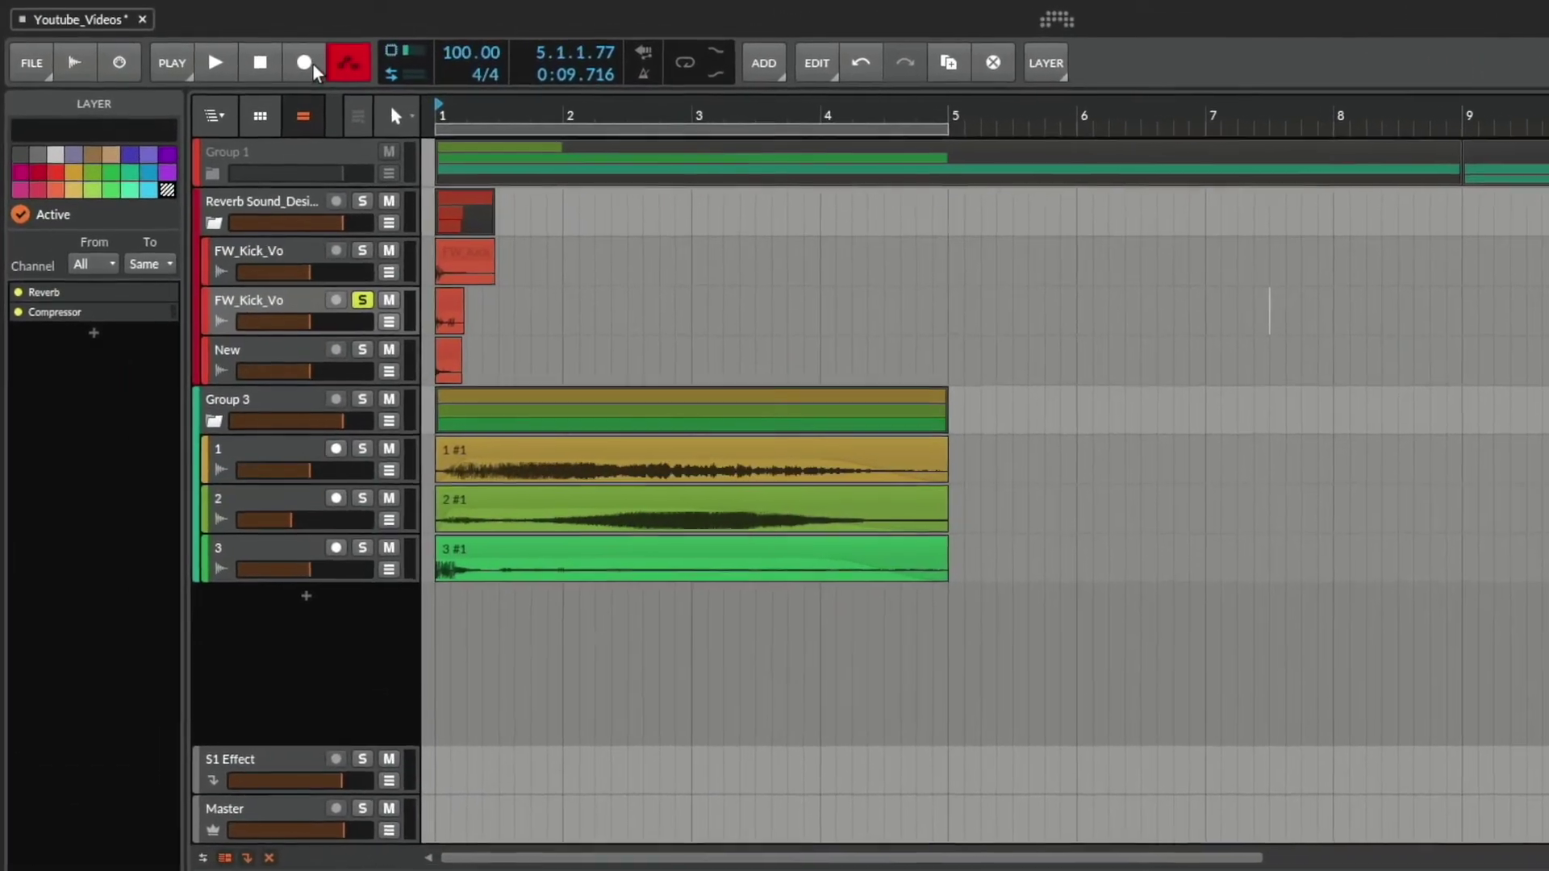
click(311, 63)
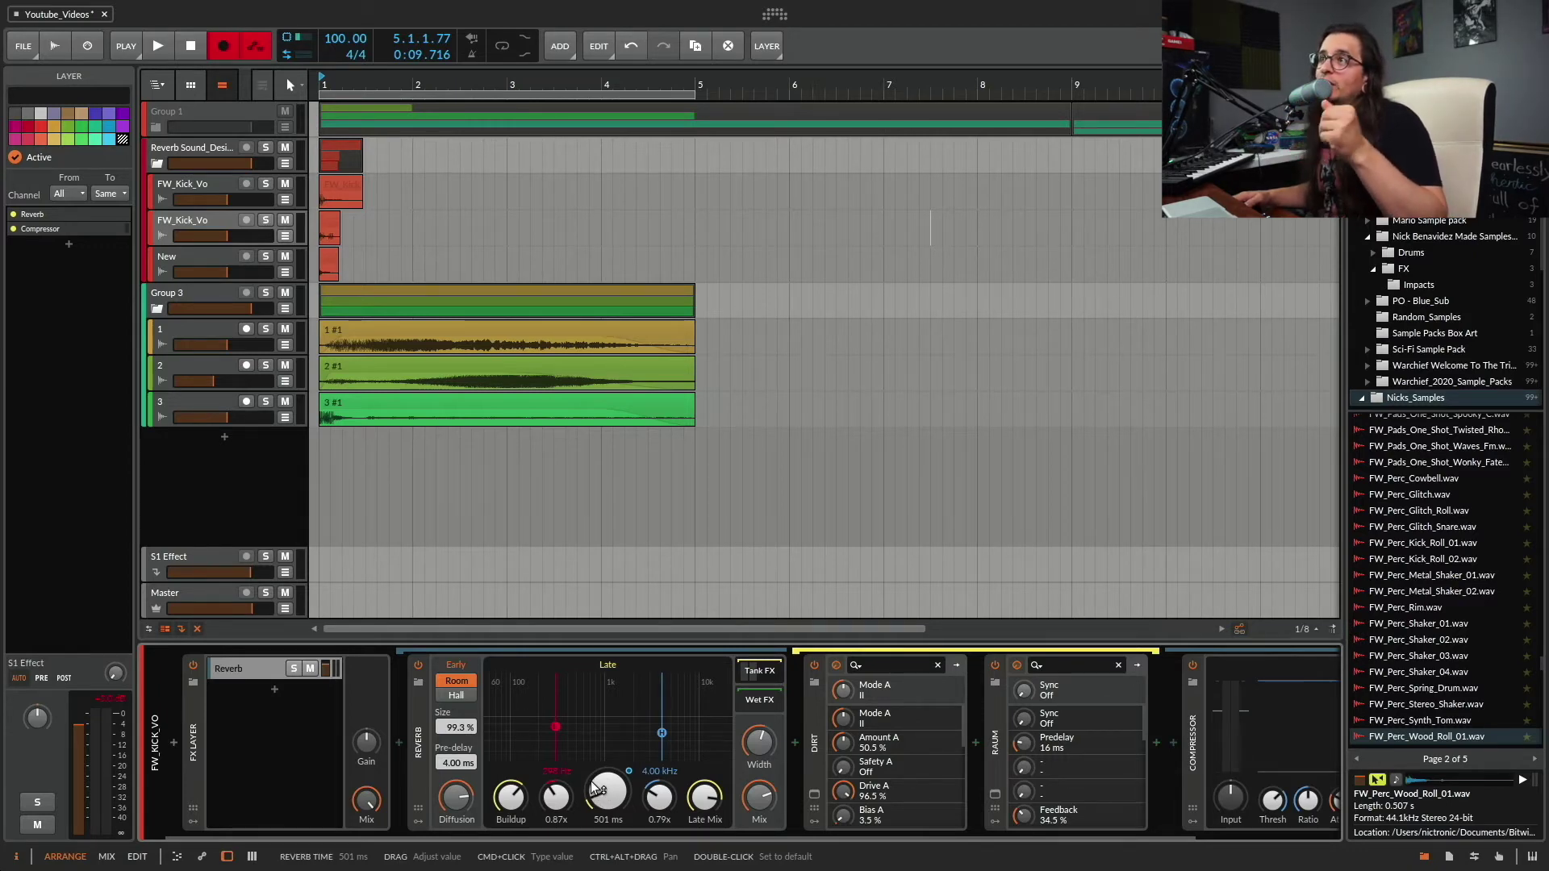
click(257, 46)
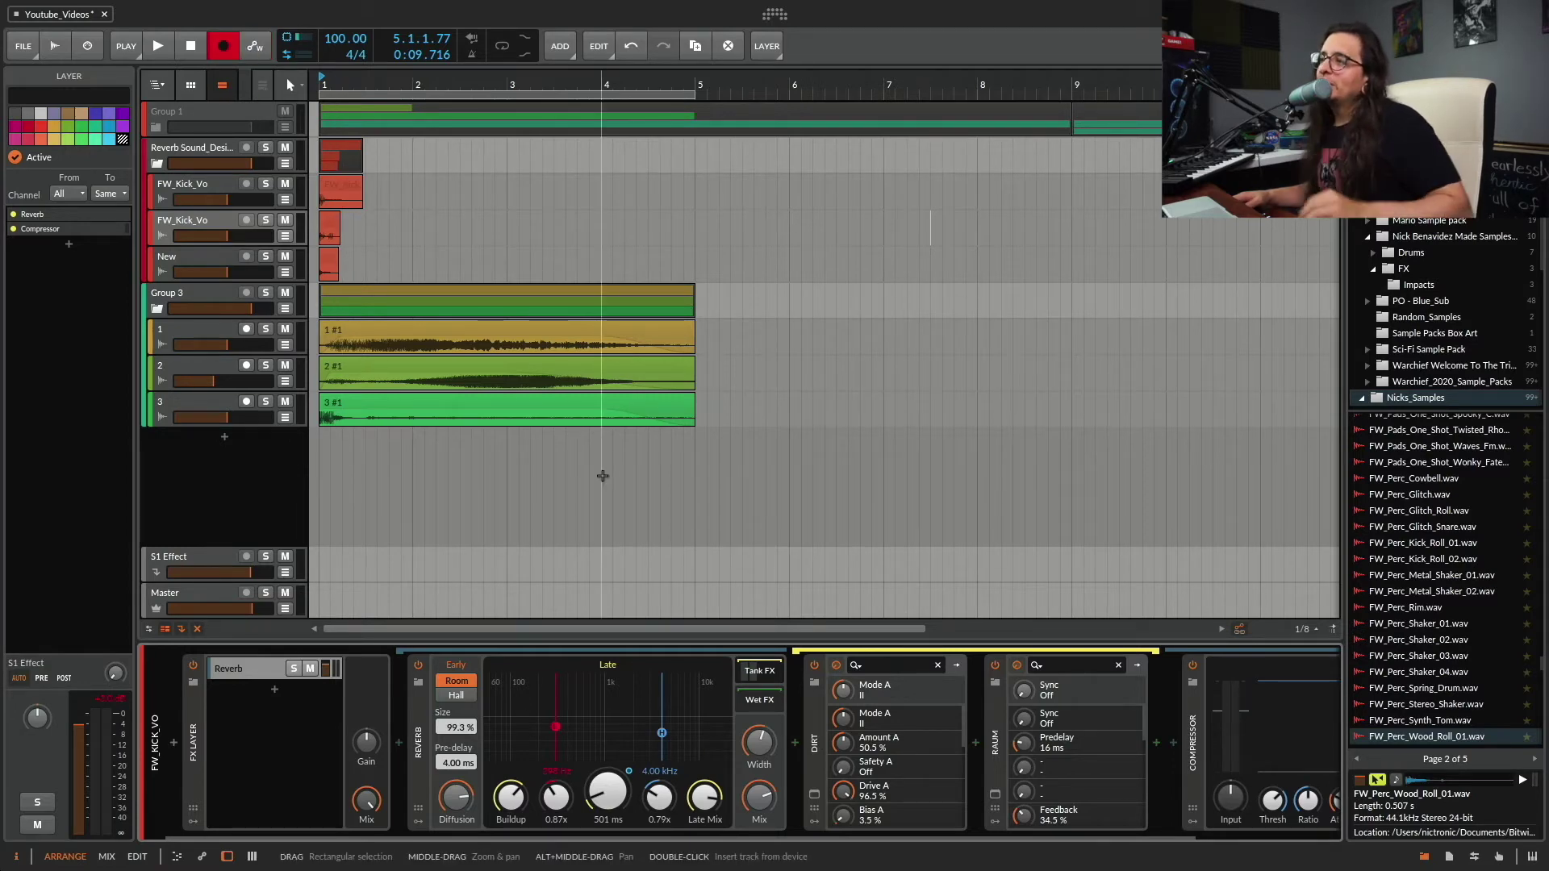
right_click(614, 776)
click(638, 800)
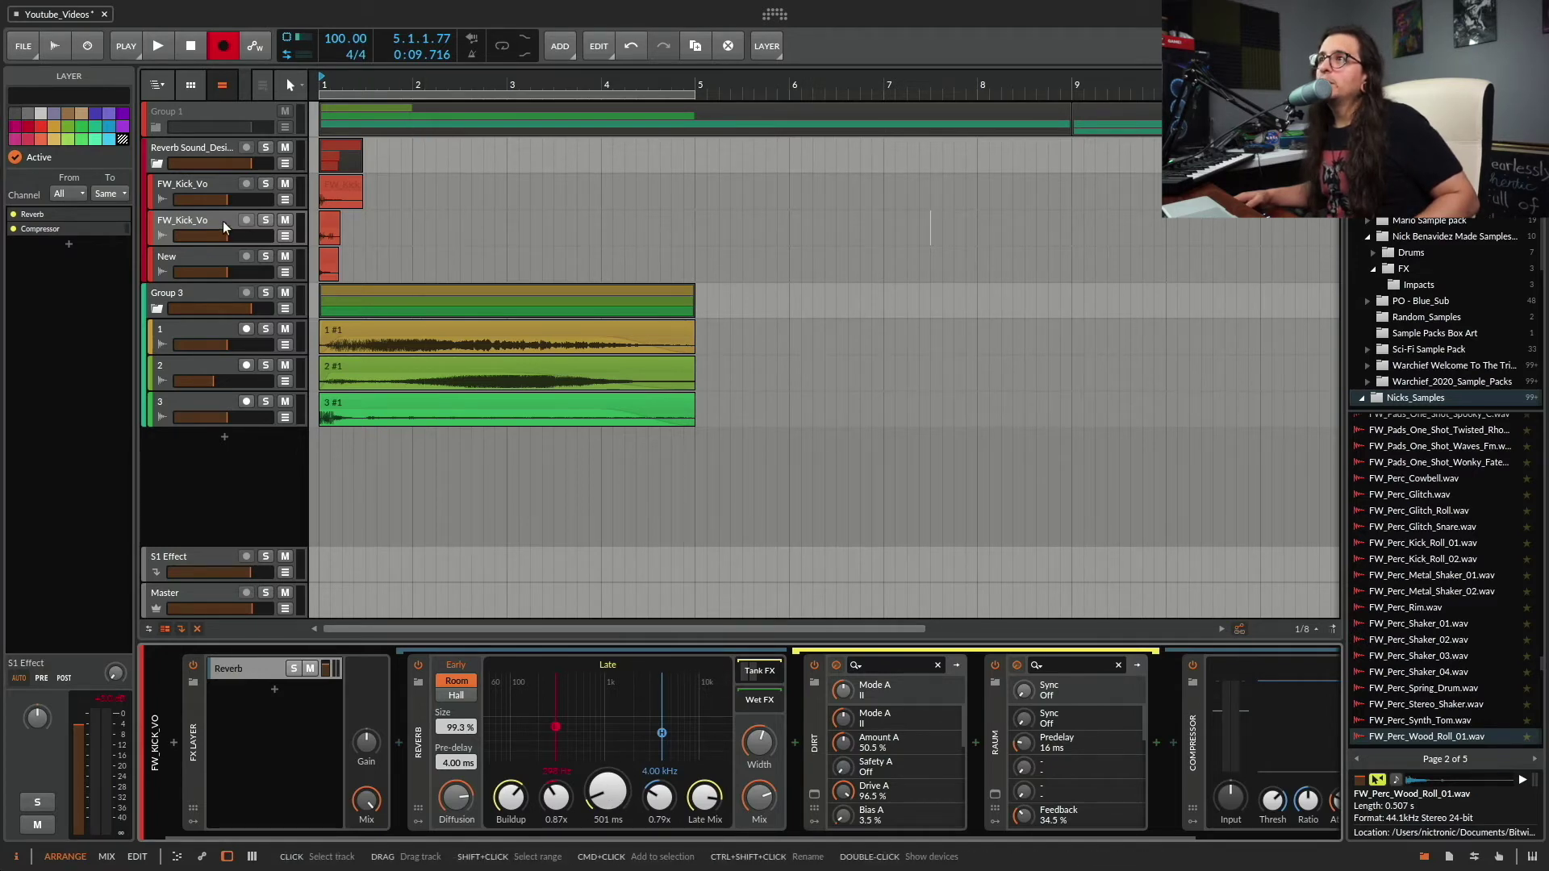
Step: Solo the second FW_Kick_Vo track and play it while adjusting its reverb time to 447 ms
click(266, 220)
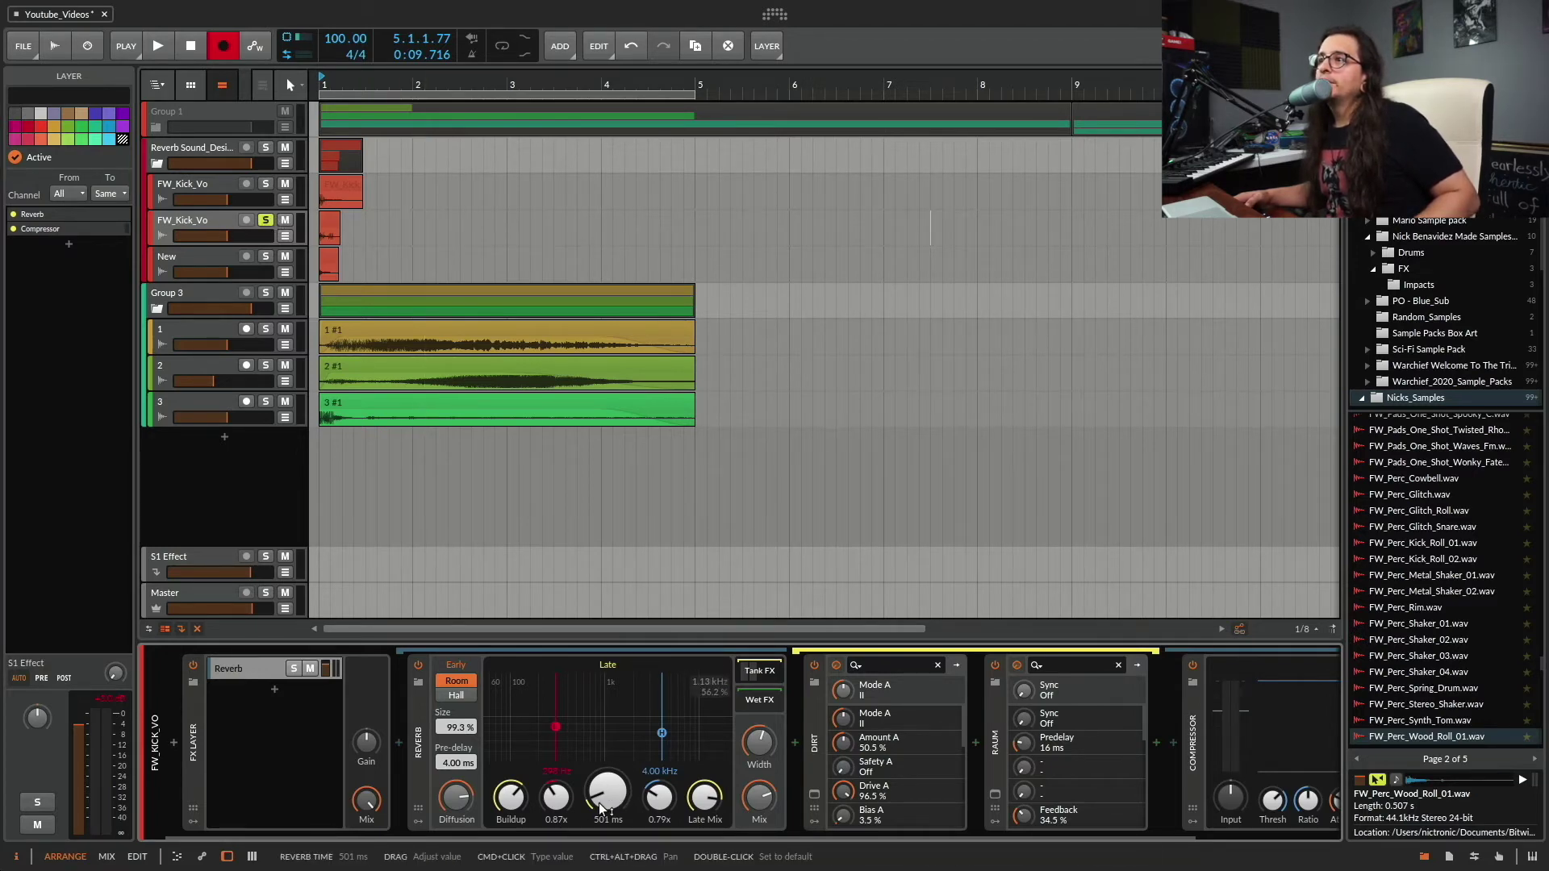
key(space)
mouse_move(602, 801)
mouse_down()
mouse_move(602, 722)
mouse_move(604, 805)
mouse_up()
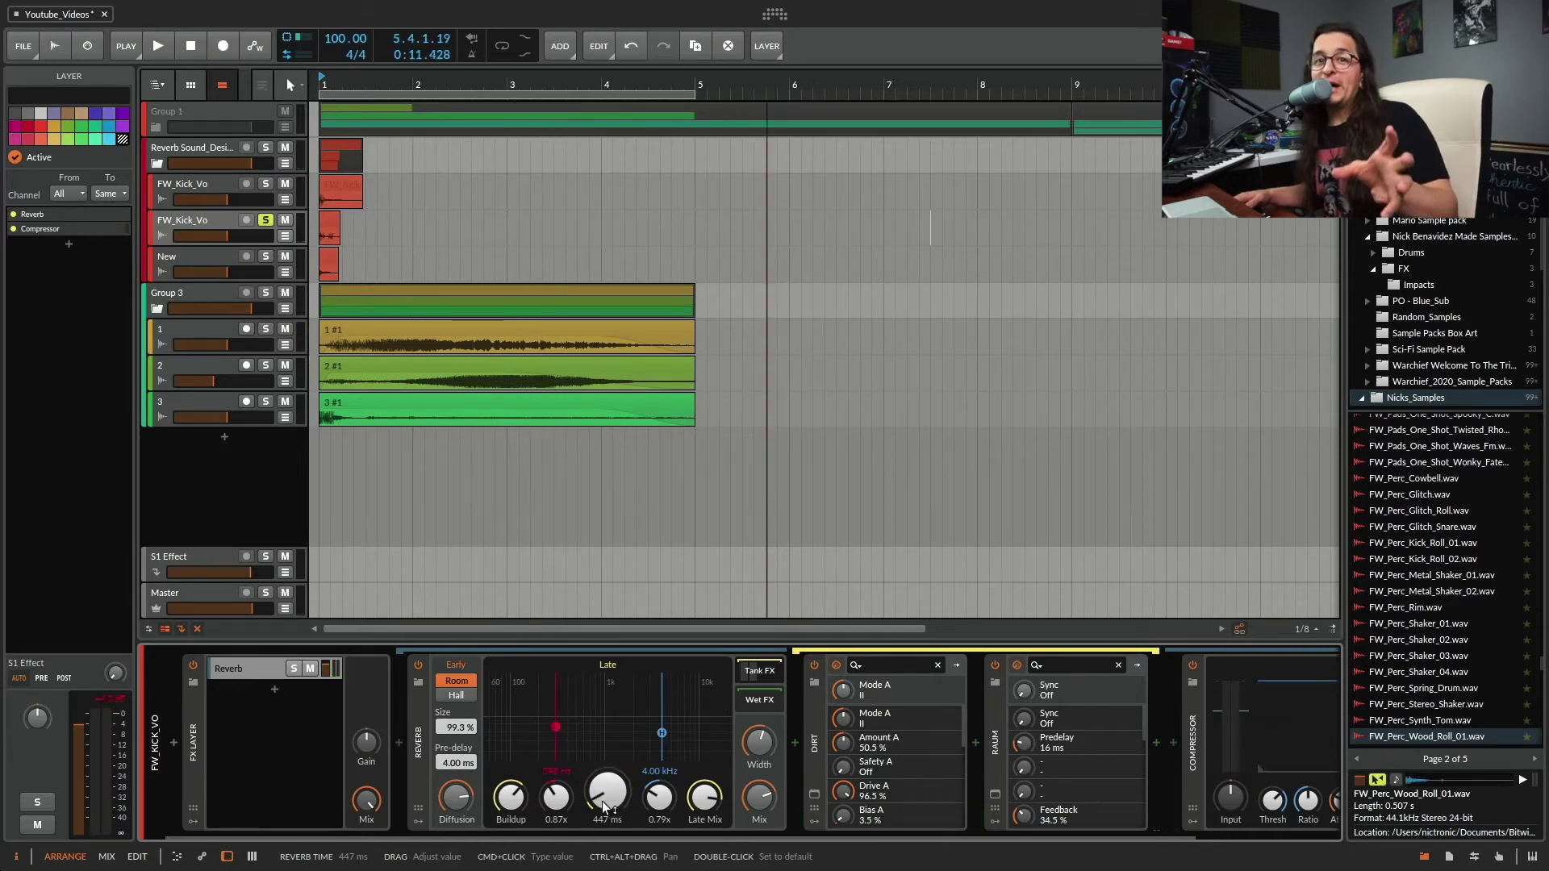
Step: Solo only track 2 in Group 3 and play back its recorded reverb performance
click(199, 220)
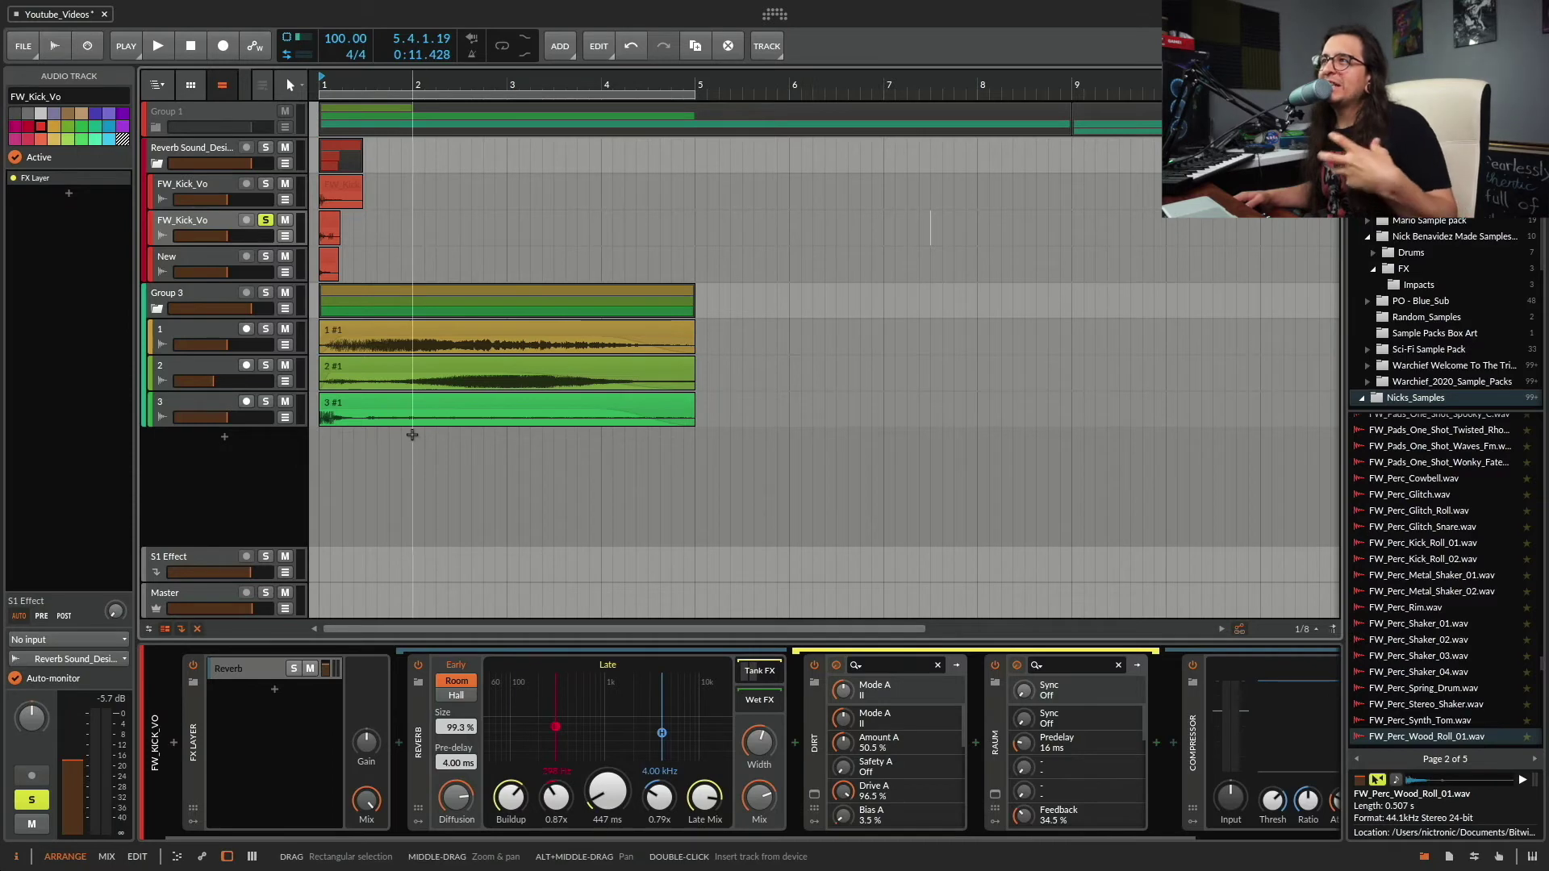
click(263, 367)
click(266, 221)
key(space)
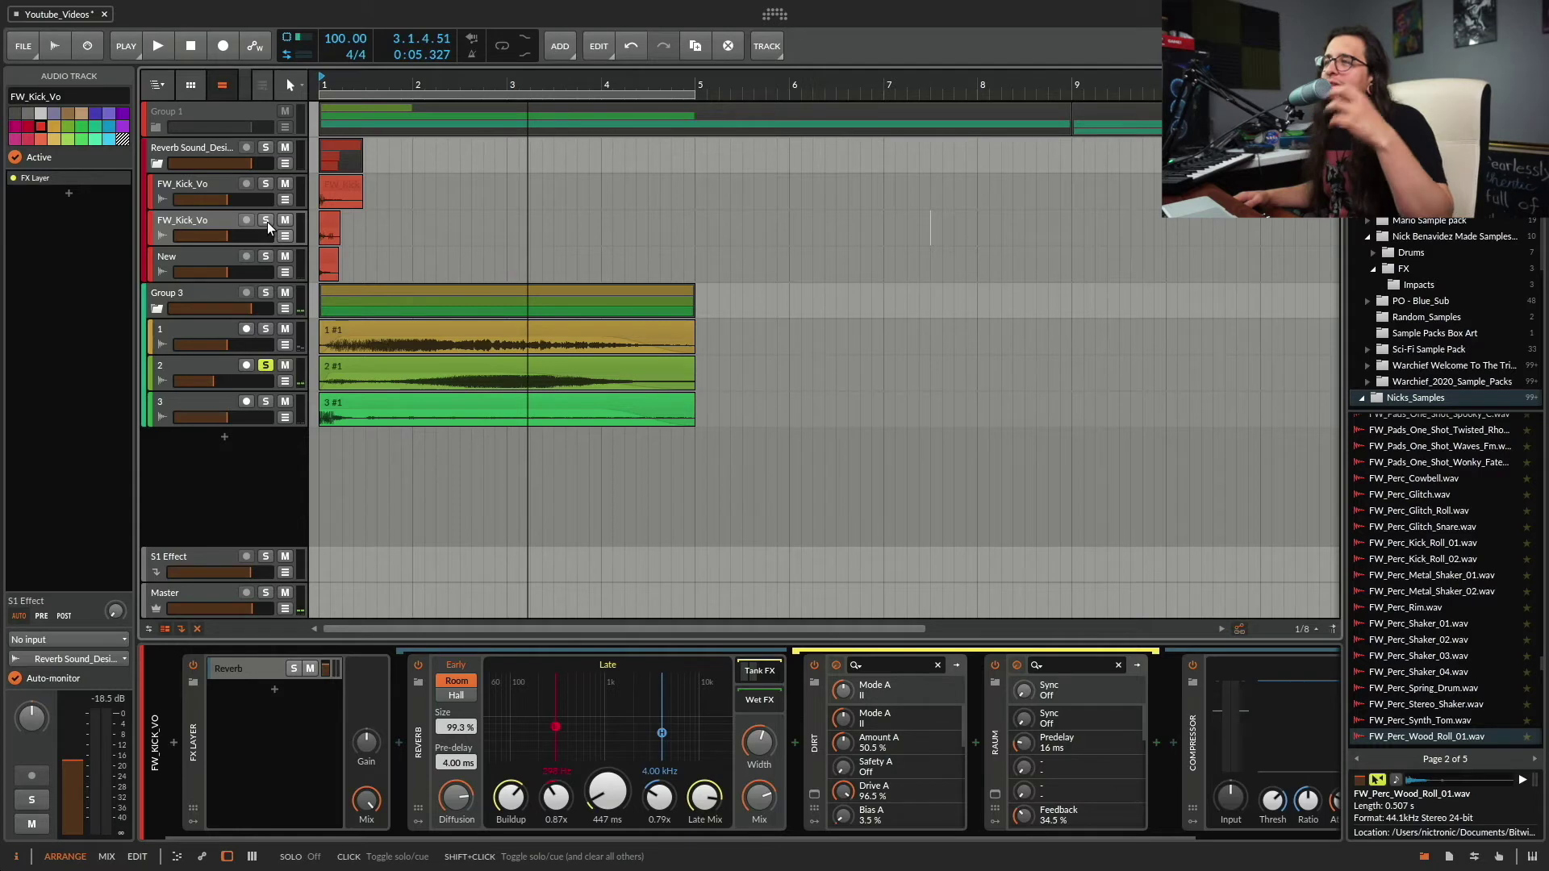
Step: Solo only the New track and play its FW_Perc_Wood_Roll_01 clip
click(189, 255)
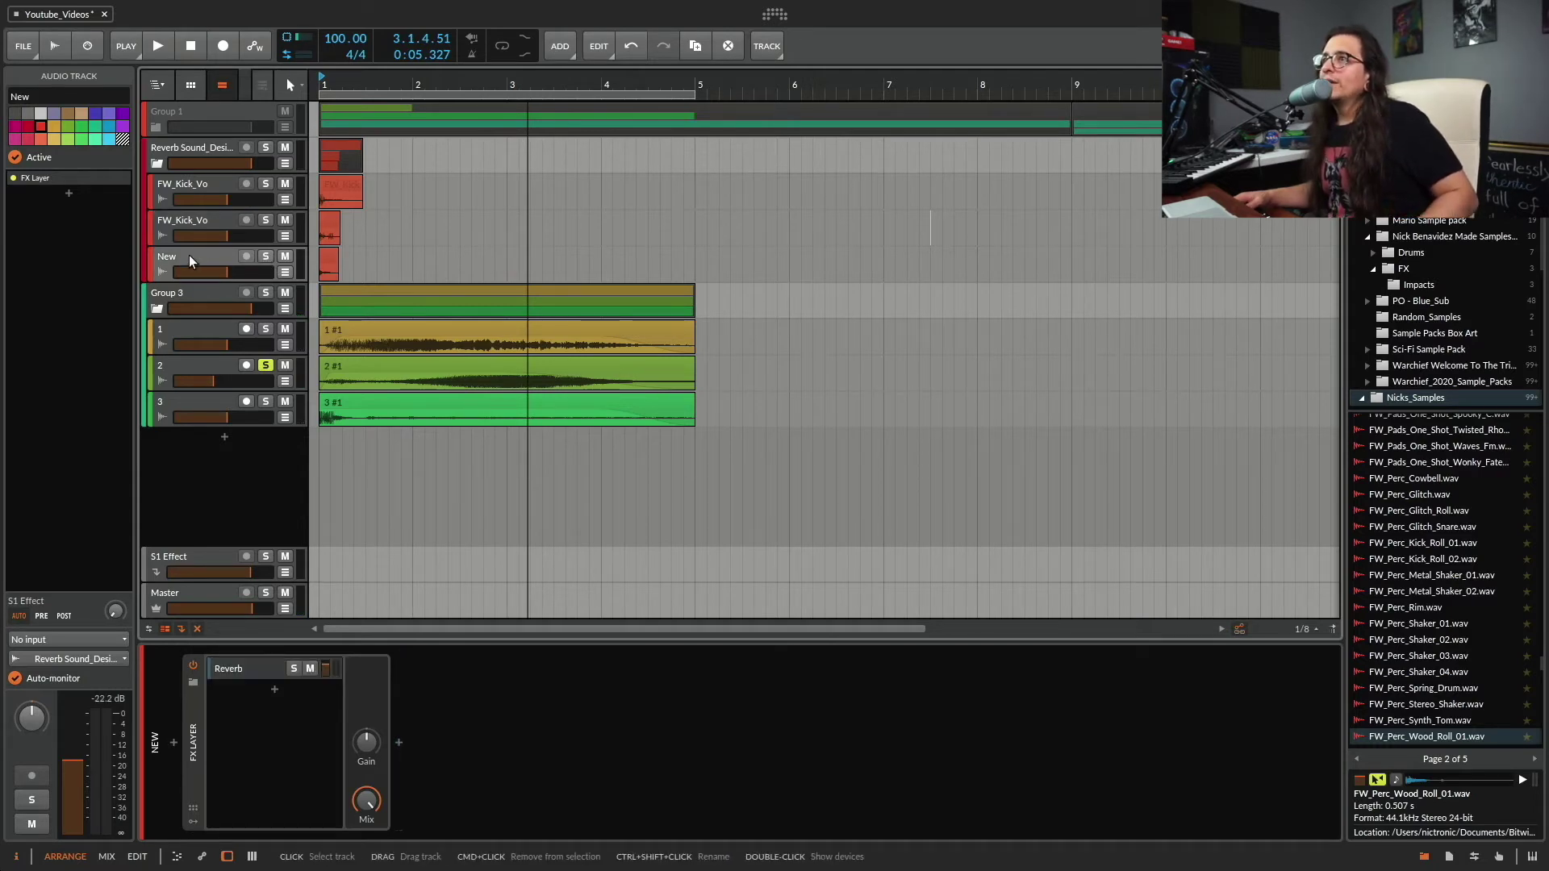
click(266, 256)
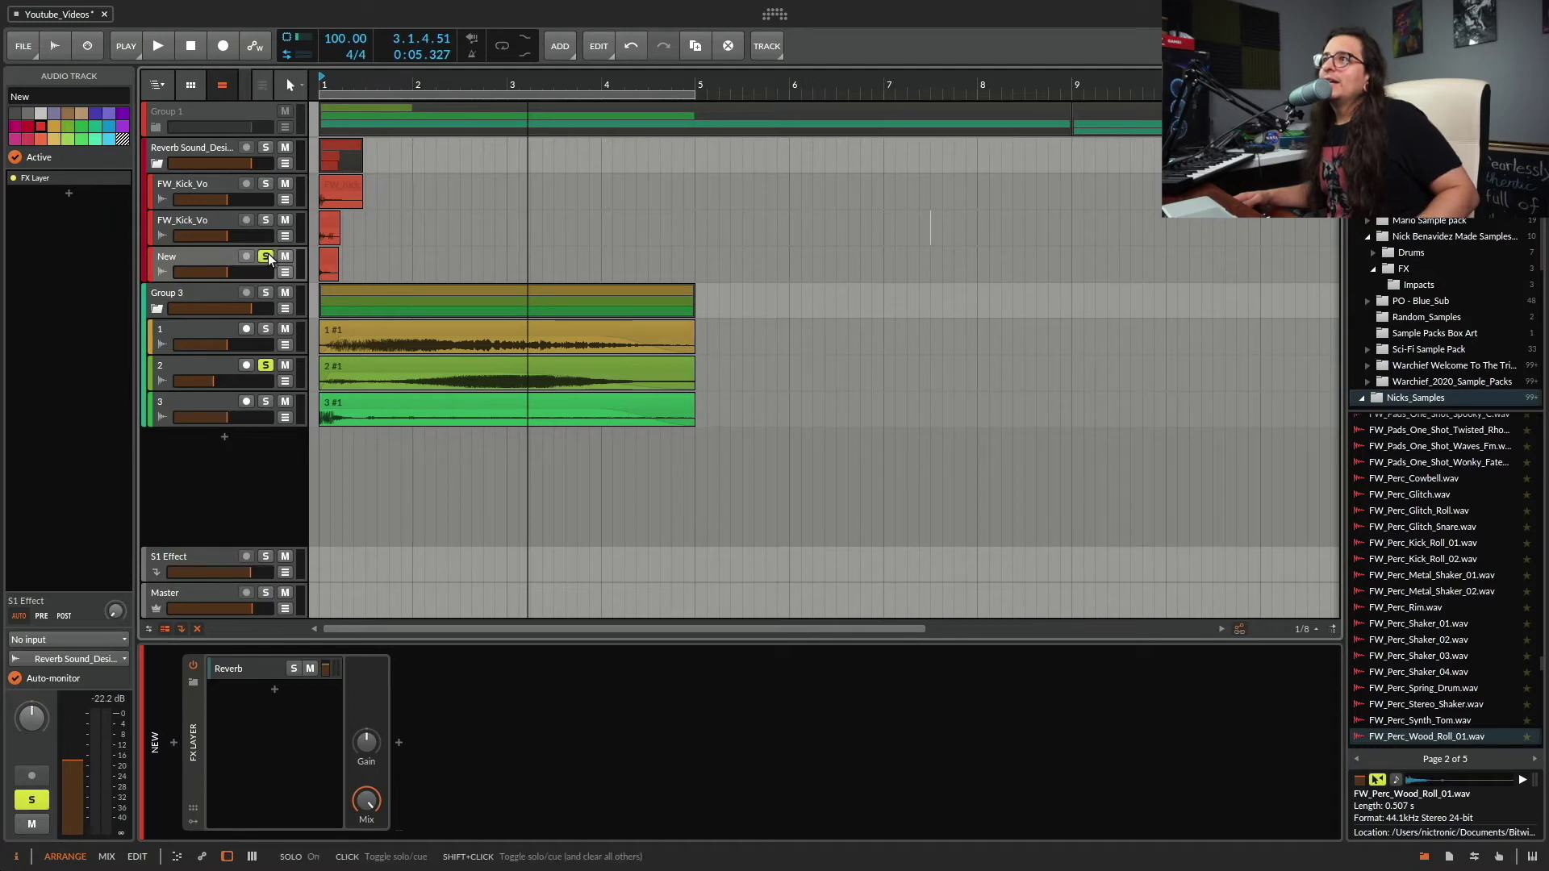
click(326, 256)
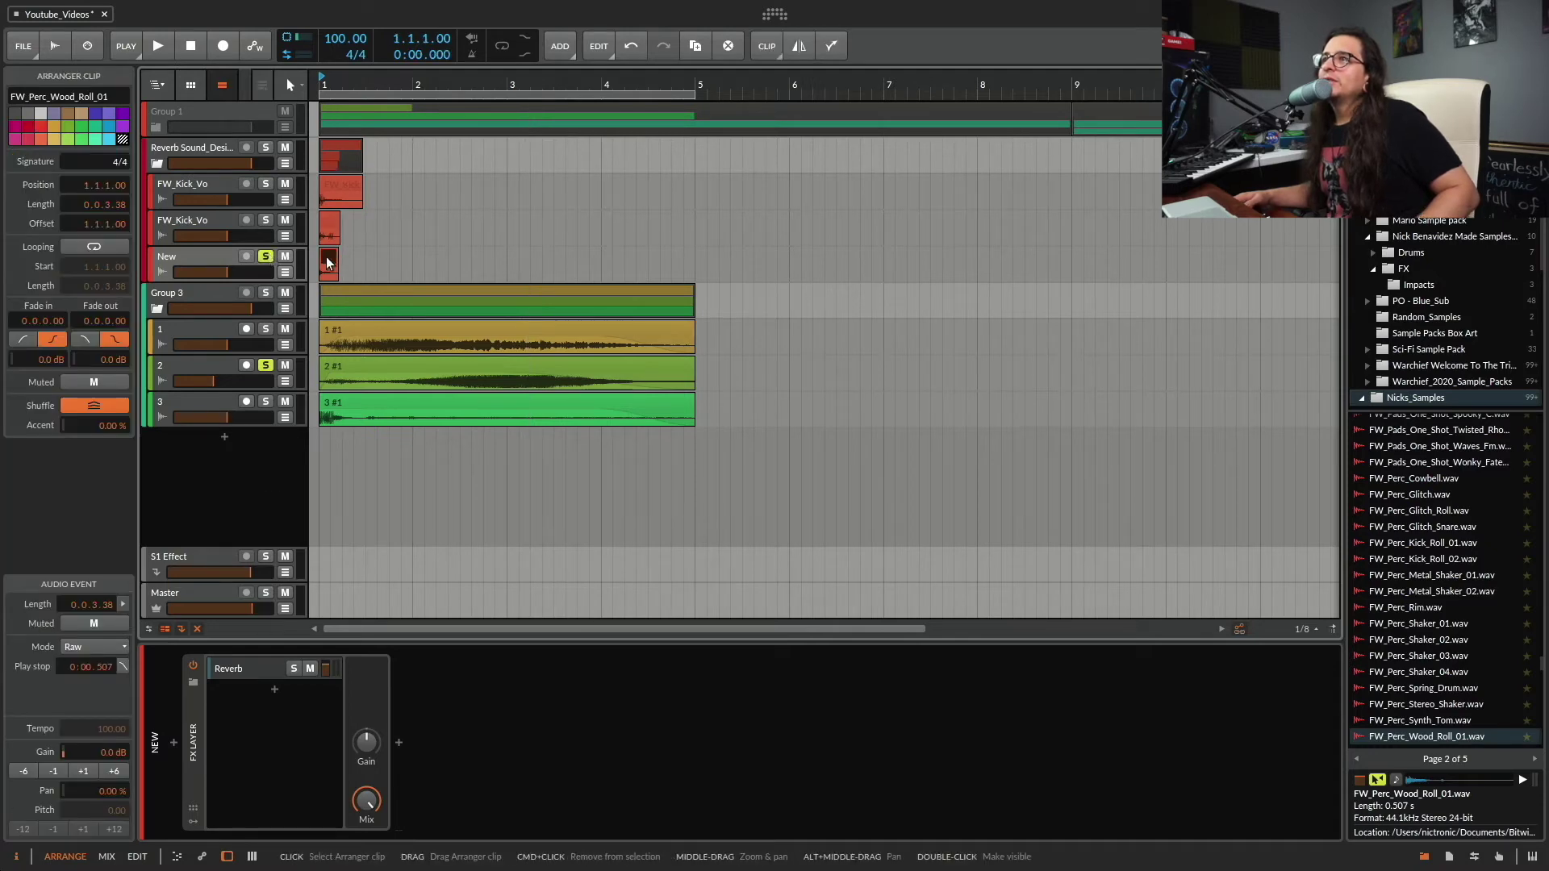
click(265, 365)
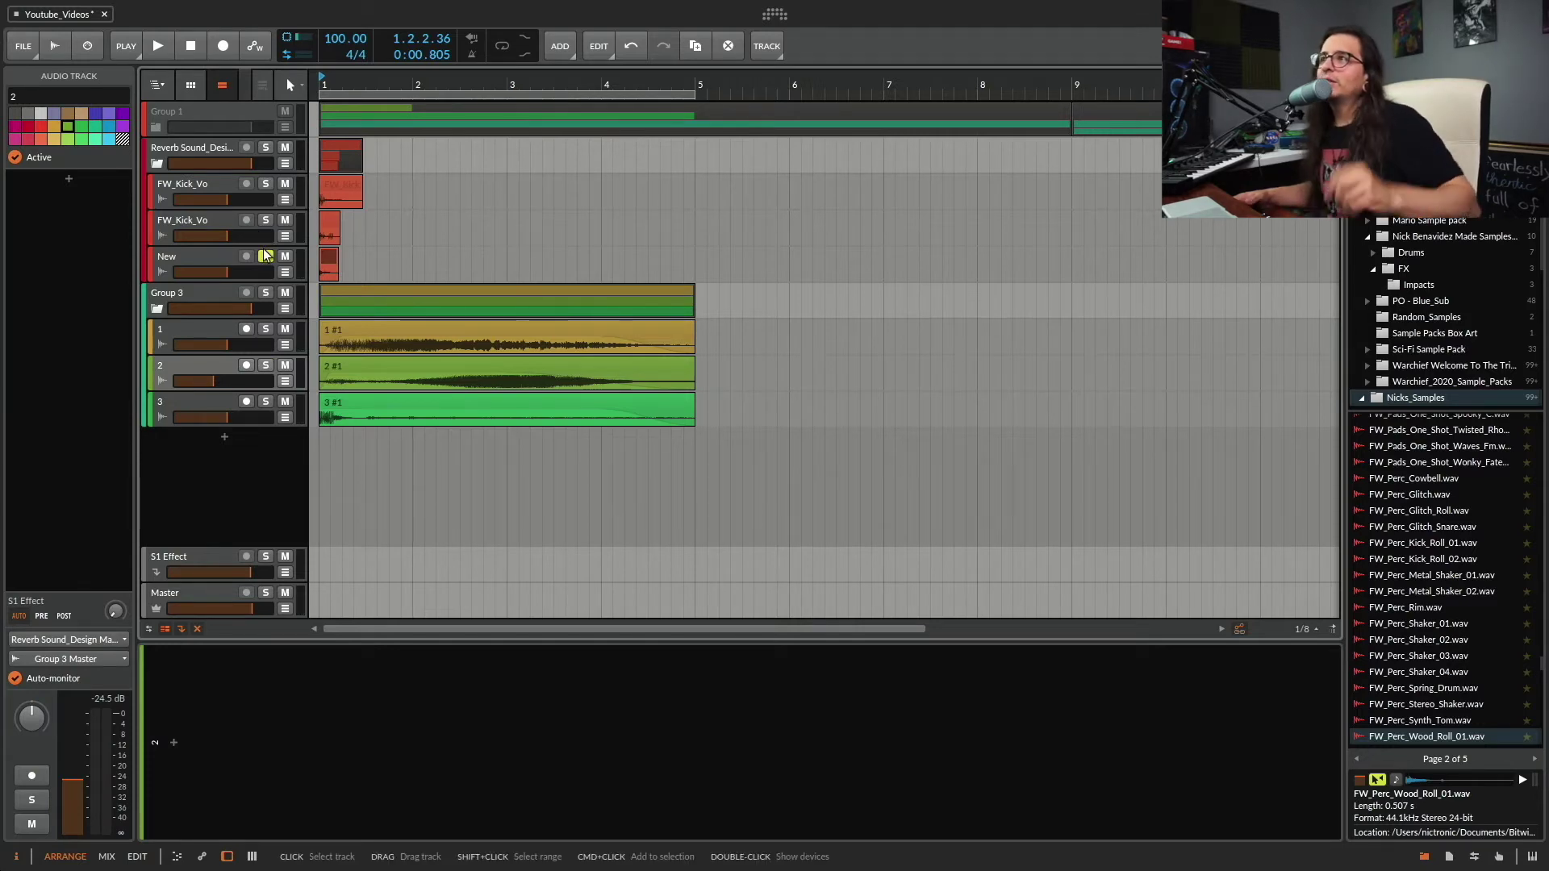
key(space)
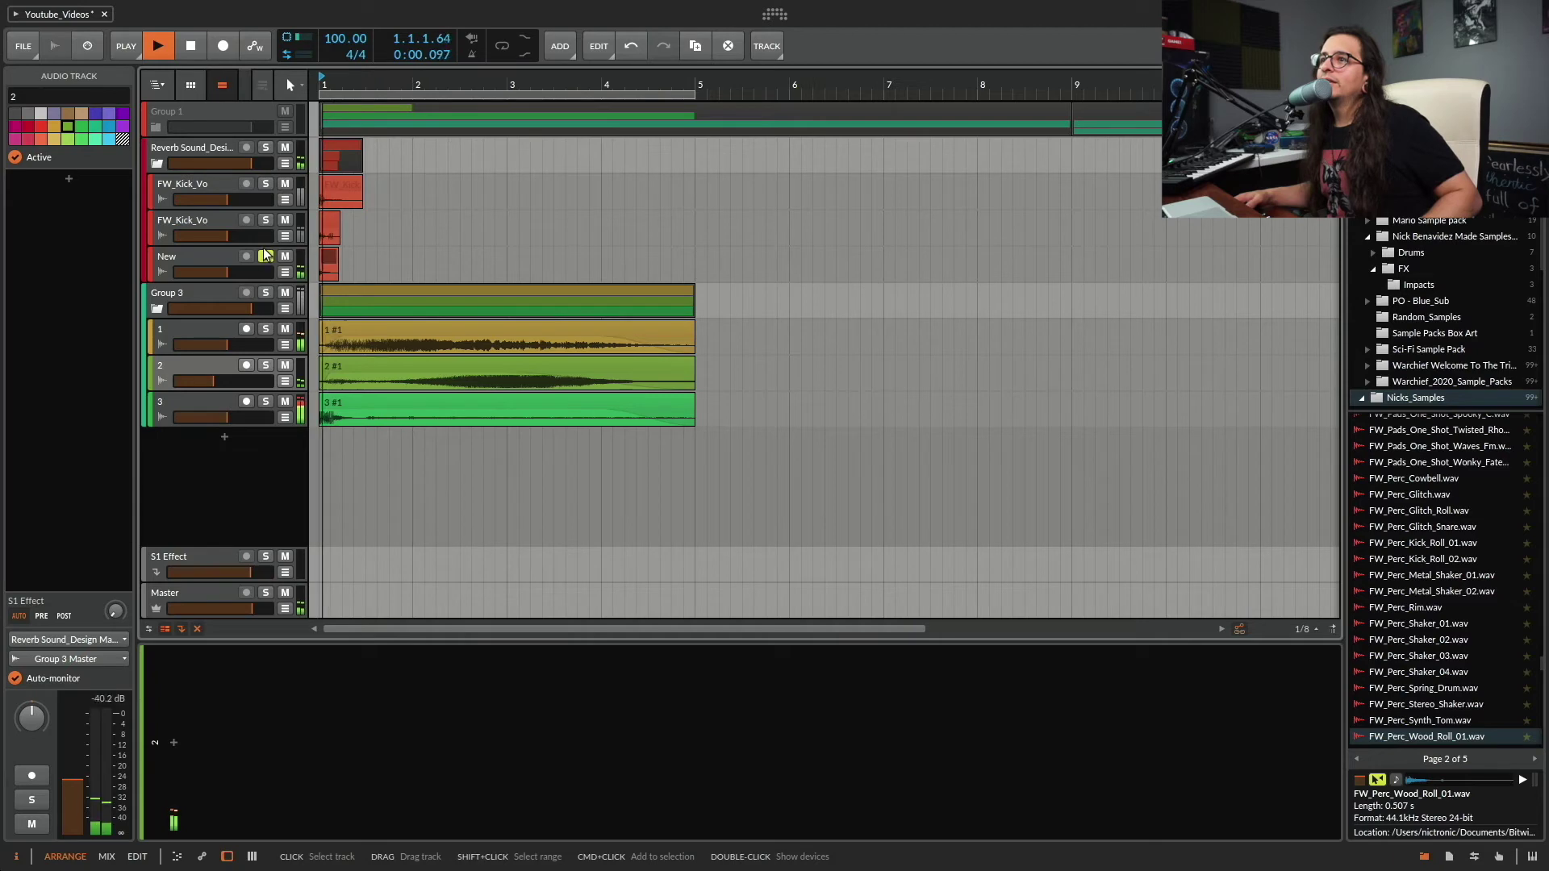
key(space)
key(space)
key(space)
Step: Open the New track's Reverb layer and examine its Tank FX chain of Valhalla plug-in, Flanger, Bit-8 and Delay-1
click(223, 257)
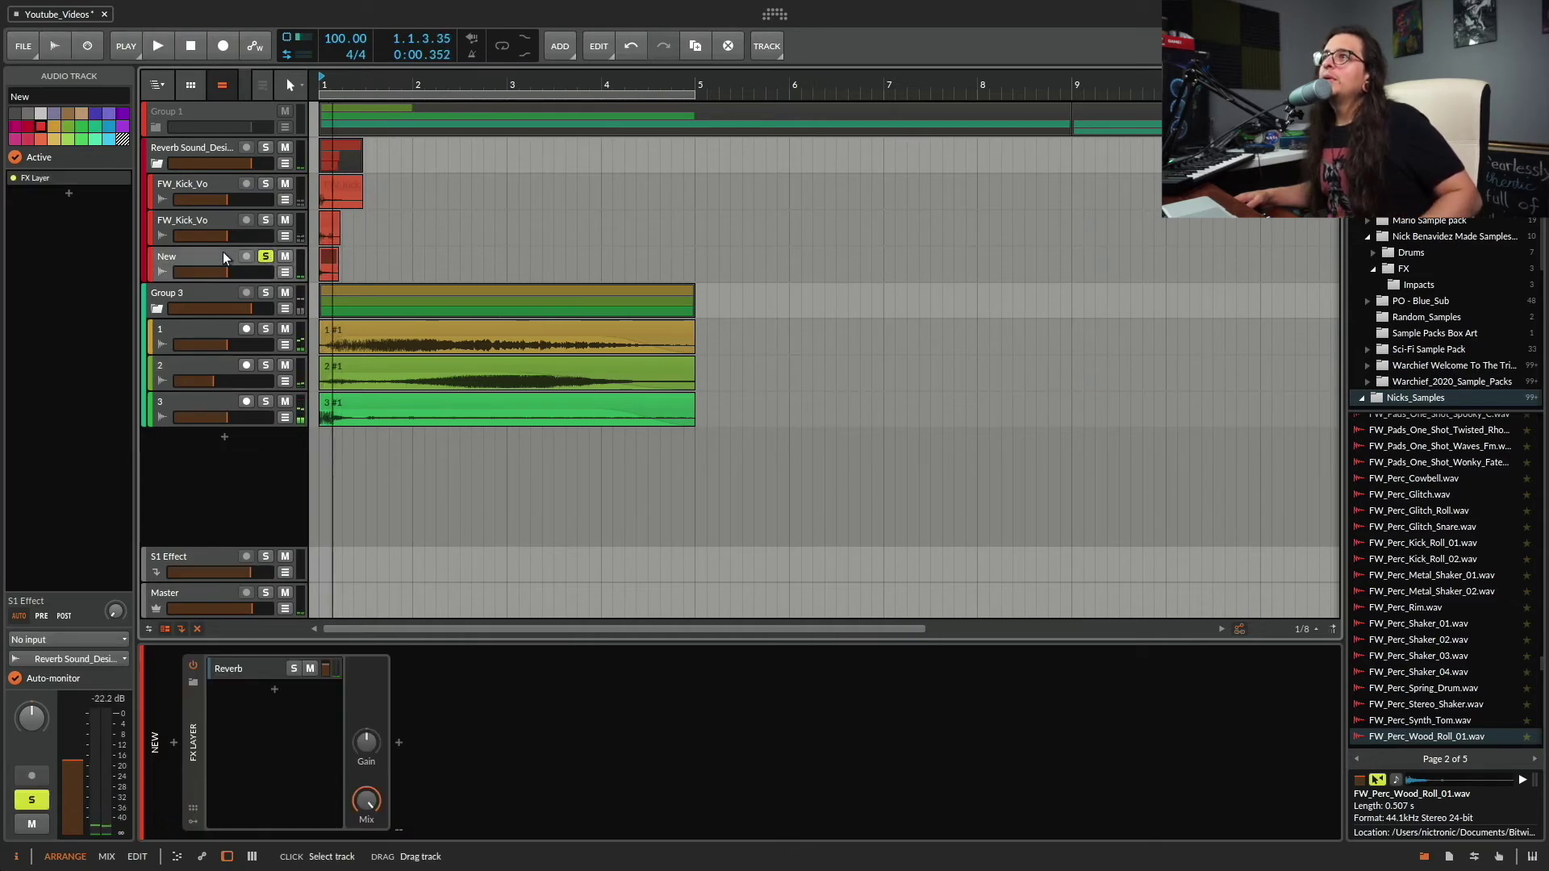
click(263, 684)
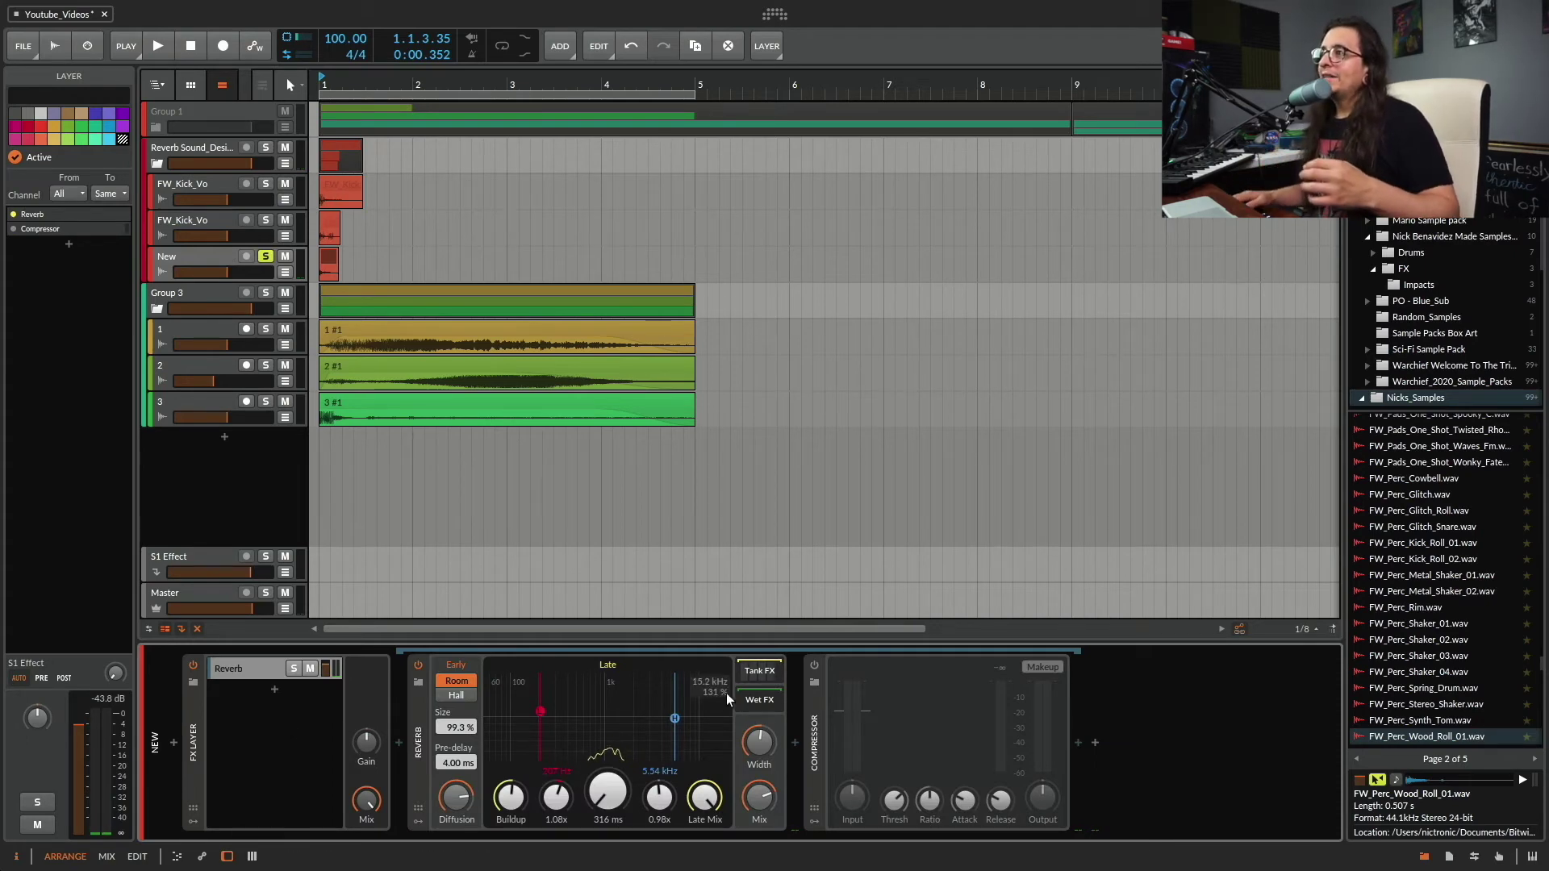
click(755, 671)
scroll(815, 727, right, 3)
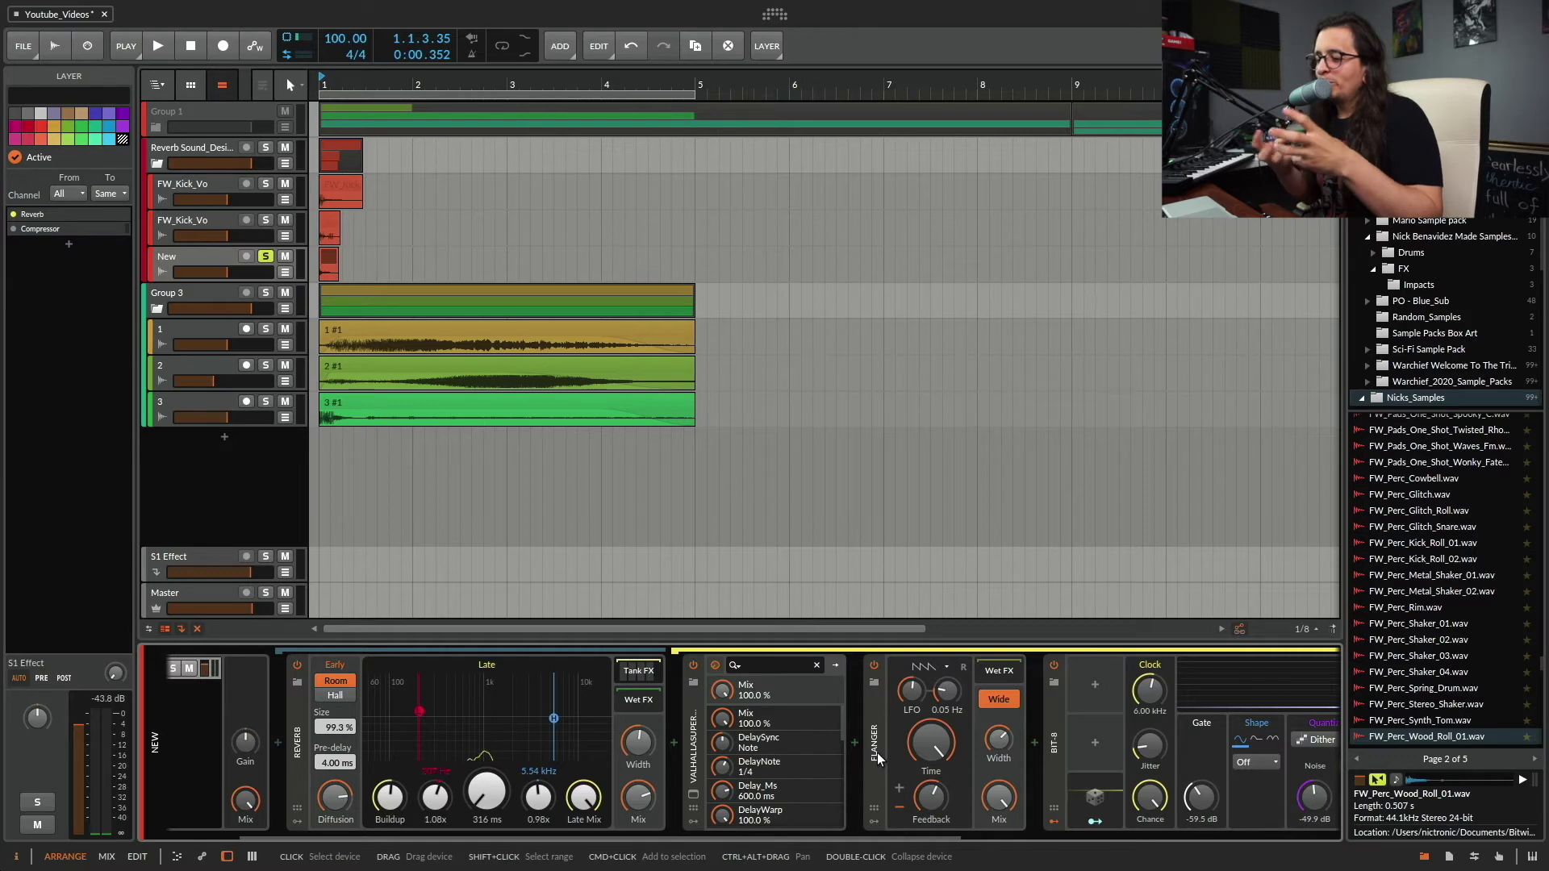
scroll(878, 753, right, 3)
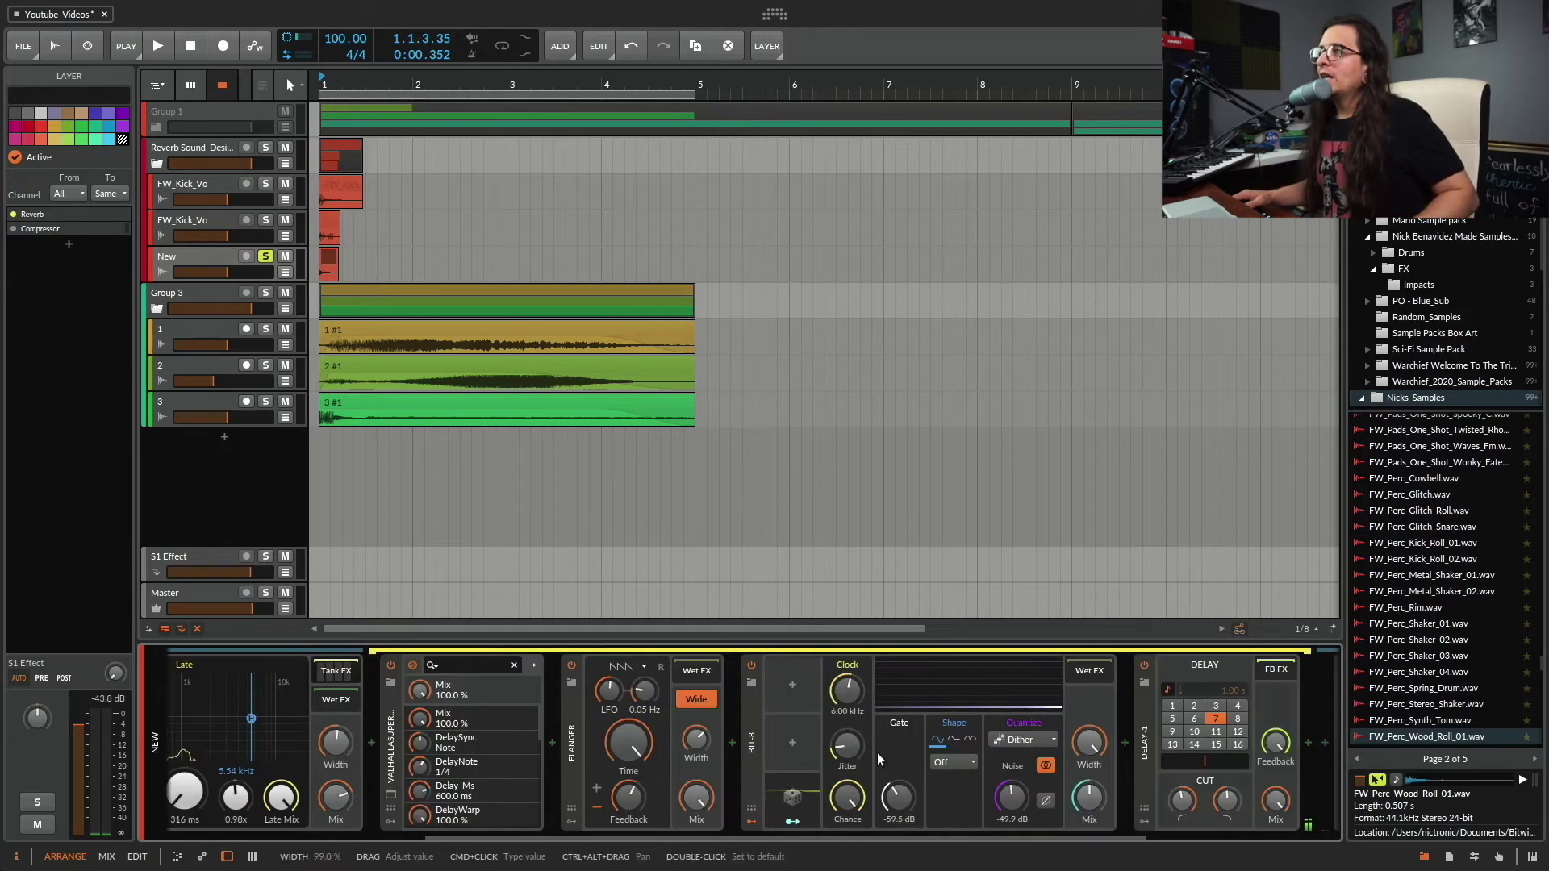
scroll(888, 768, right, 1)
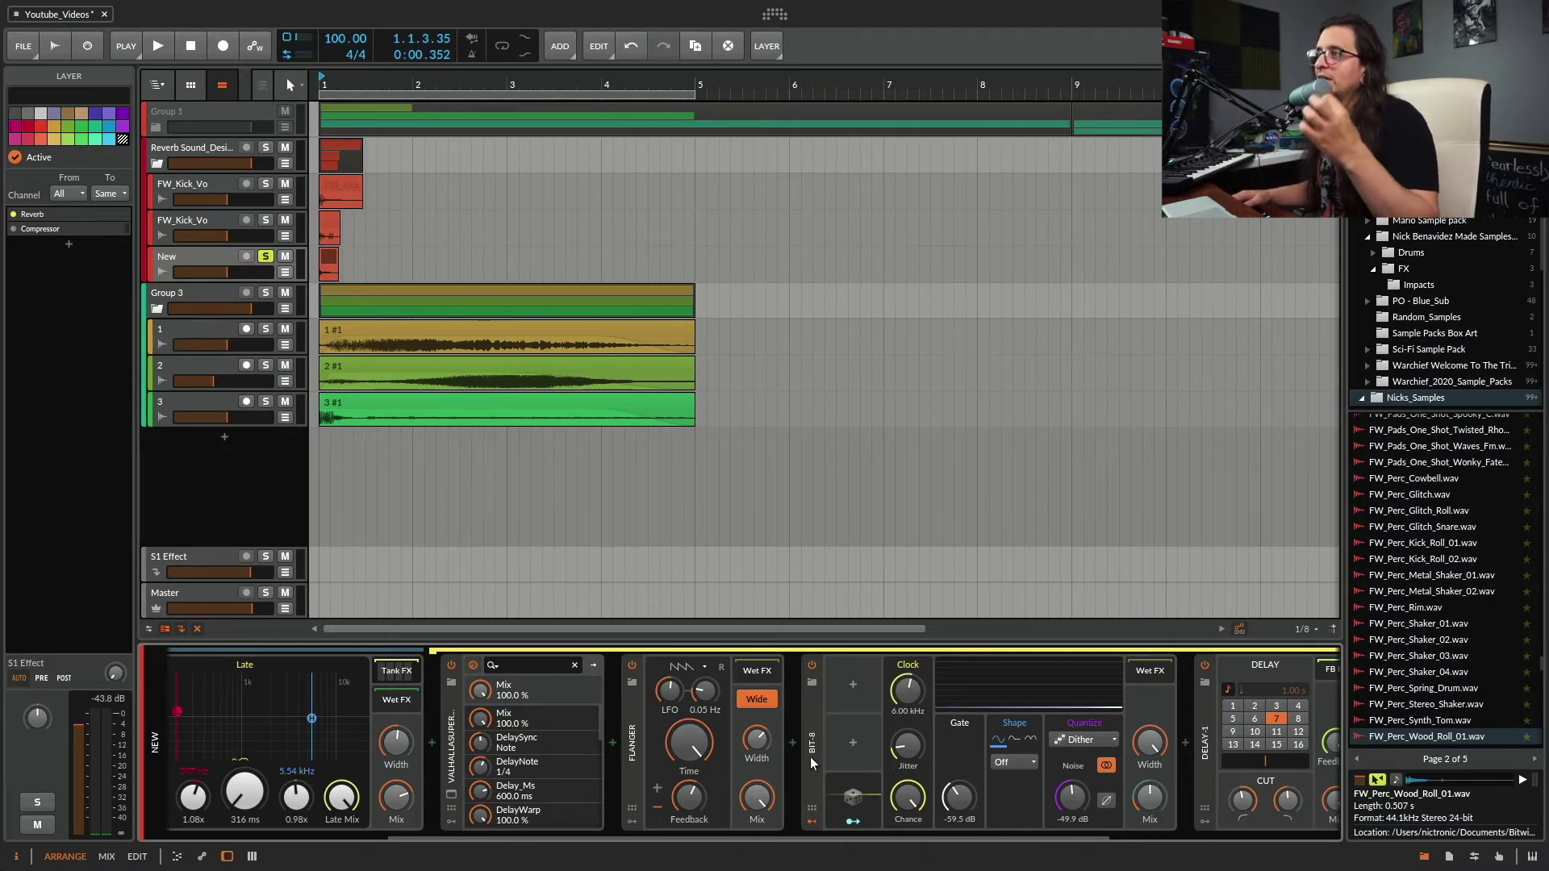
scroll(909, 753, right, 2)
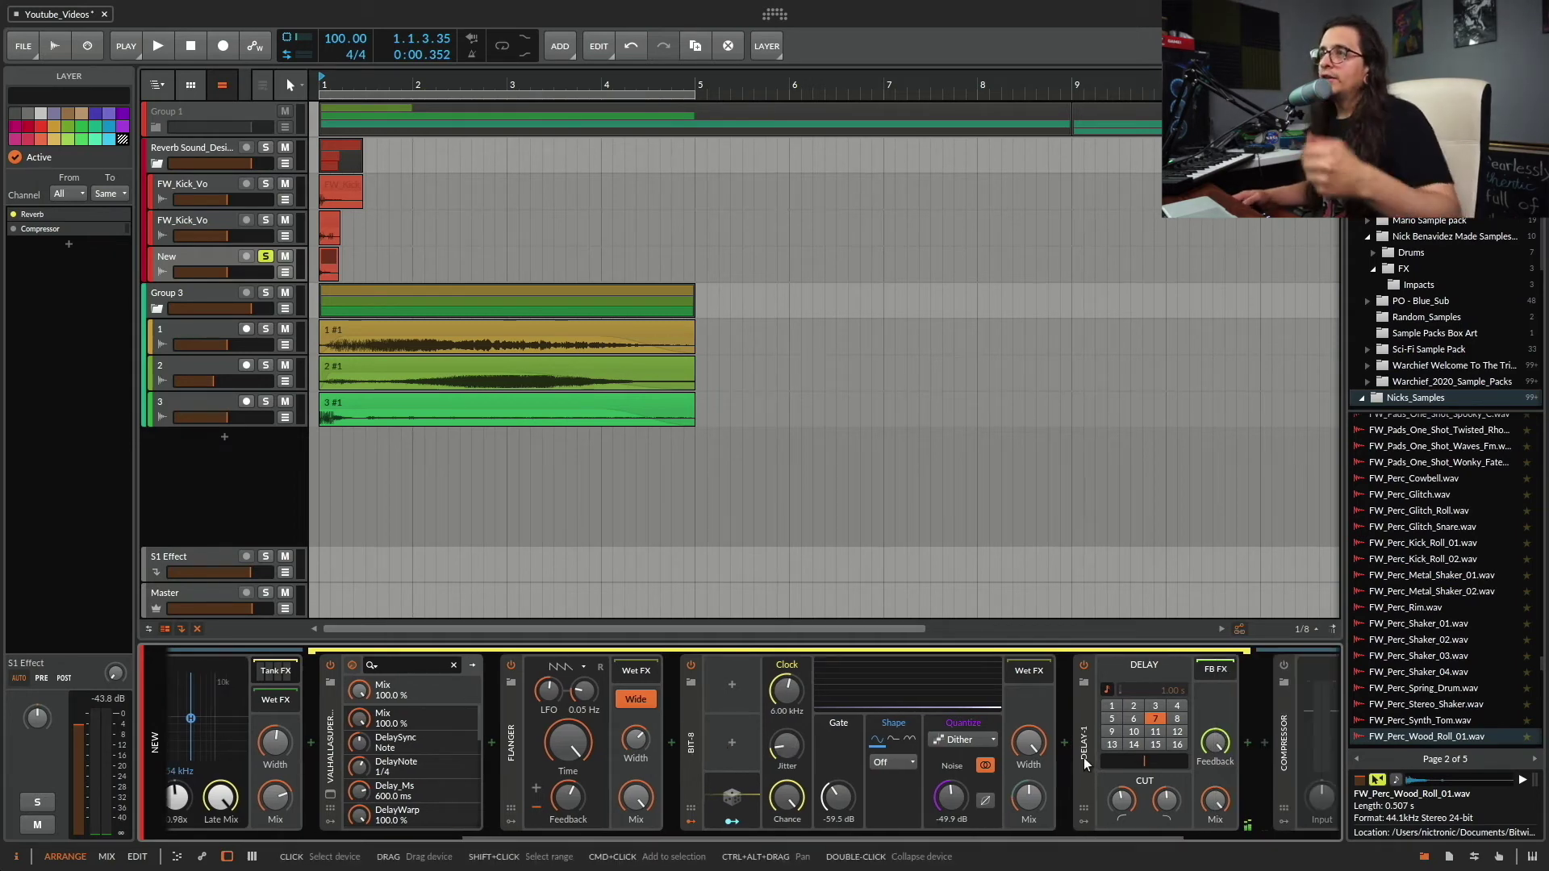
Step: Solo only track 3 in Group 3 and play back its recorded reverb performance
click(266, 401)
click(265, 257)
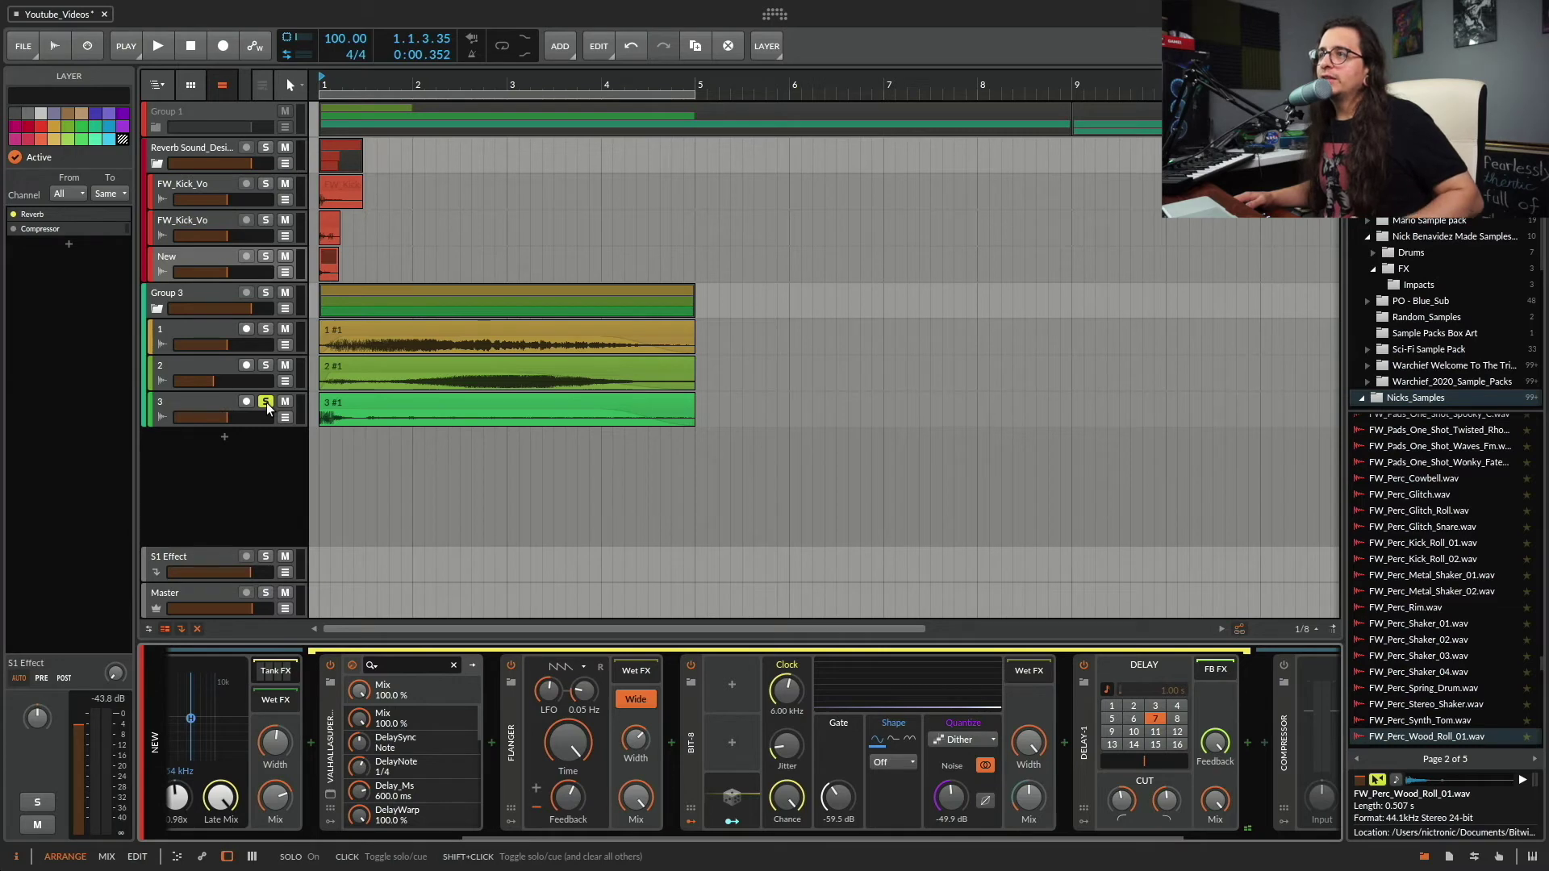
key(space)
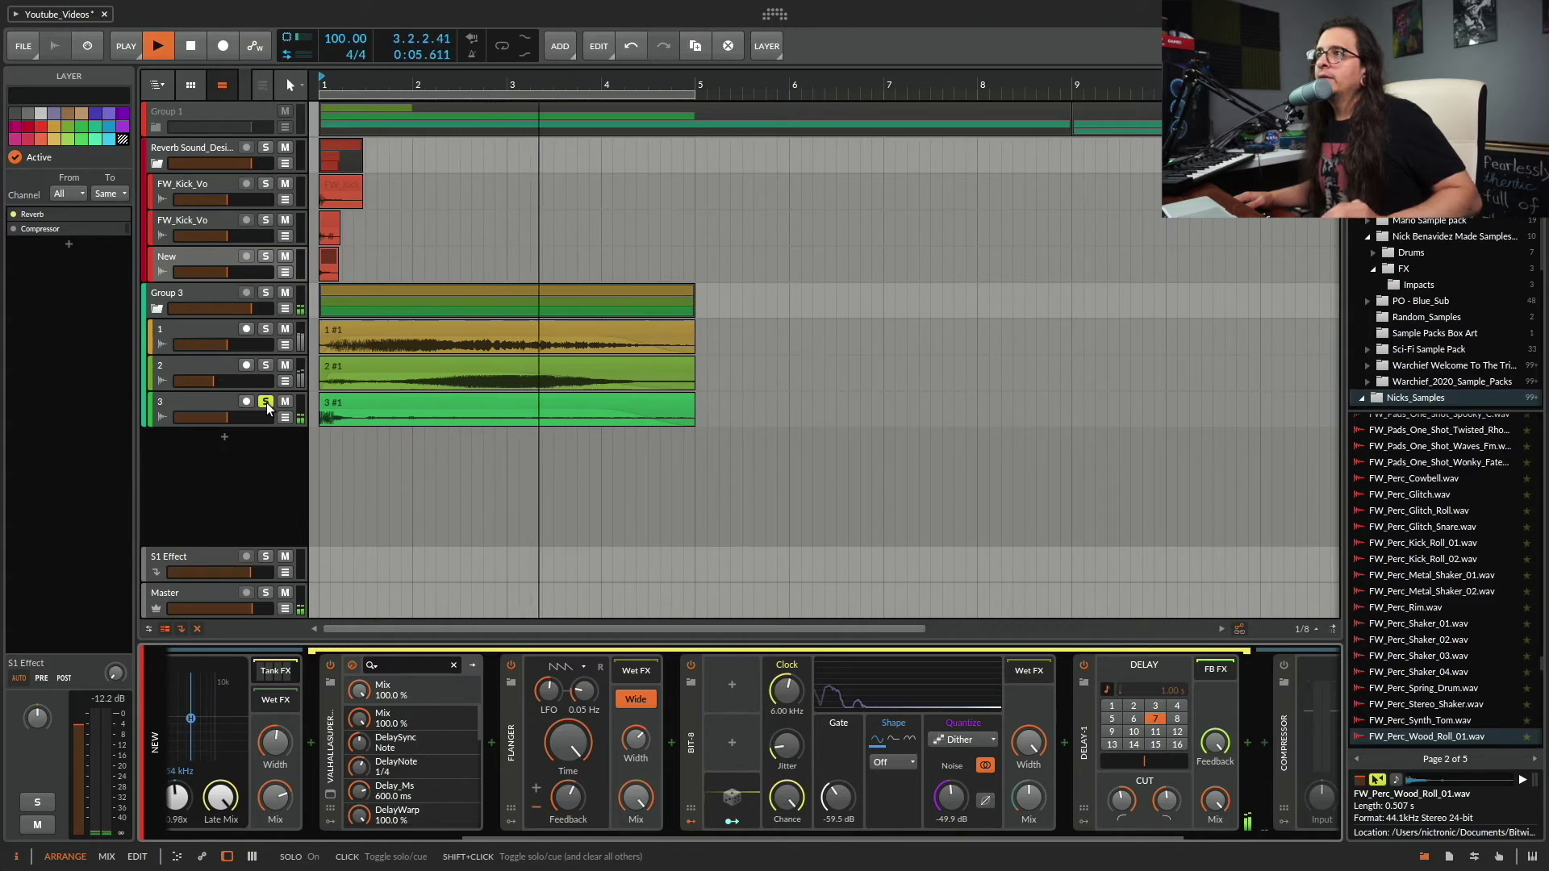
key(space)
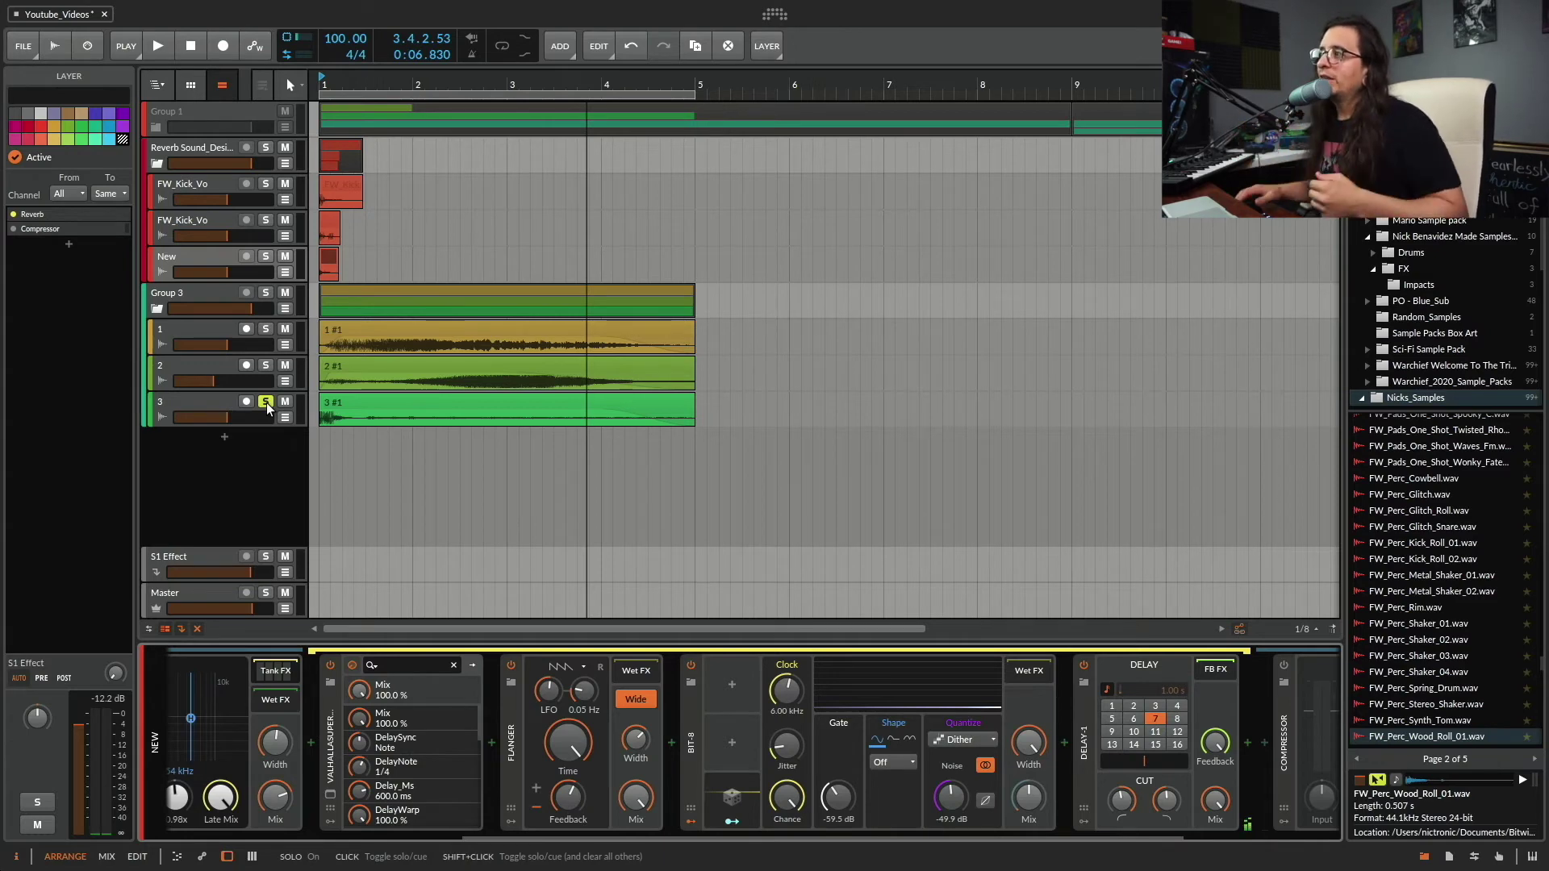
Step: Turn down the Feedback of Delay-1 in the New track's Tank FX chain
click(203, 258)
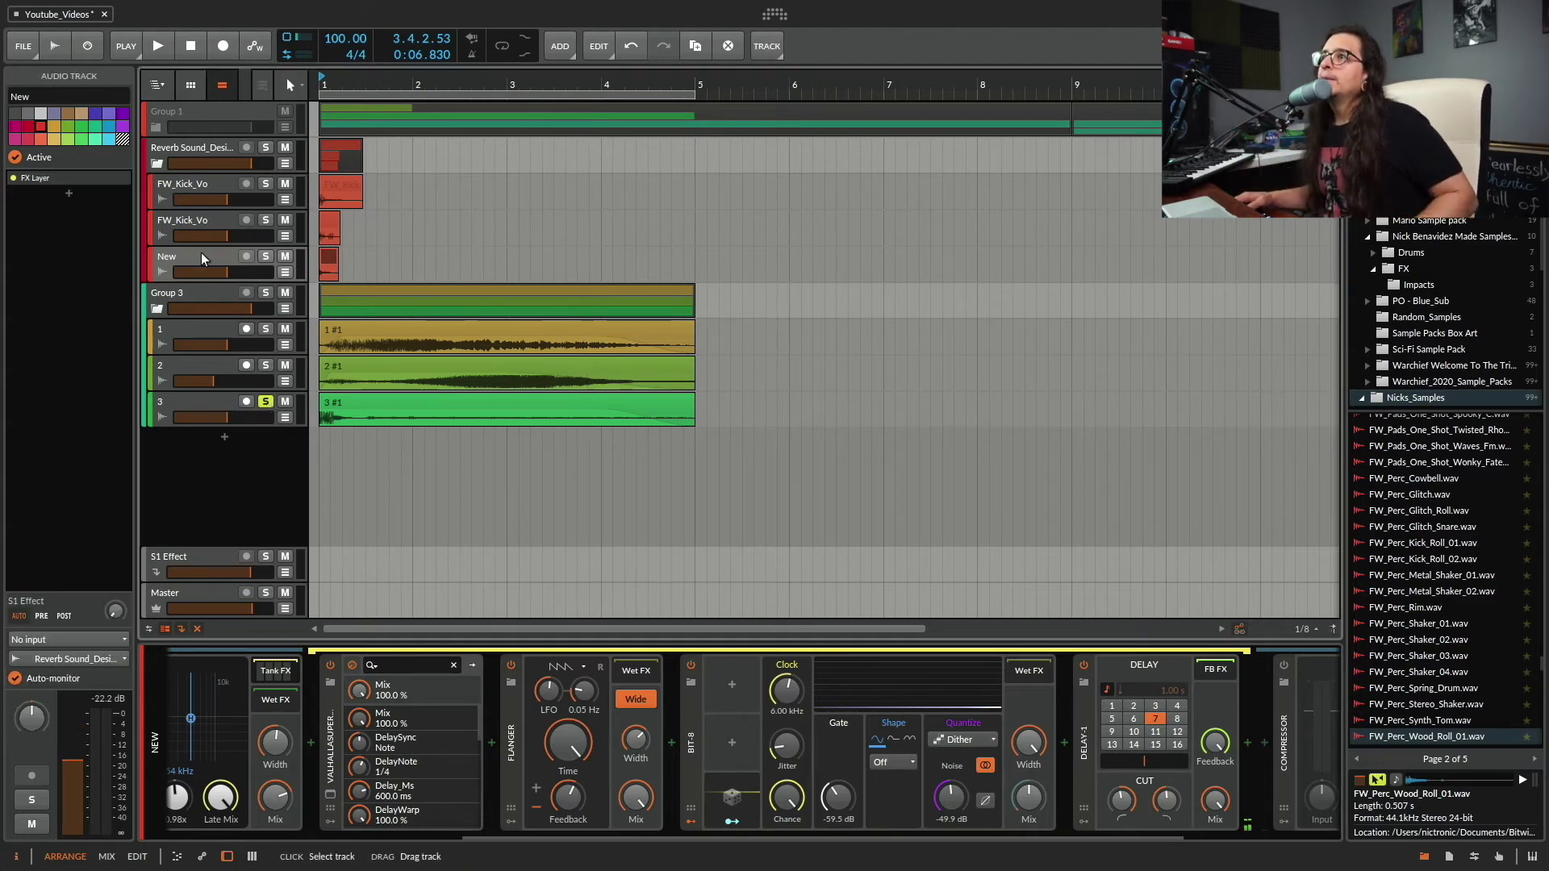
scroll(608, 815, left, 5)
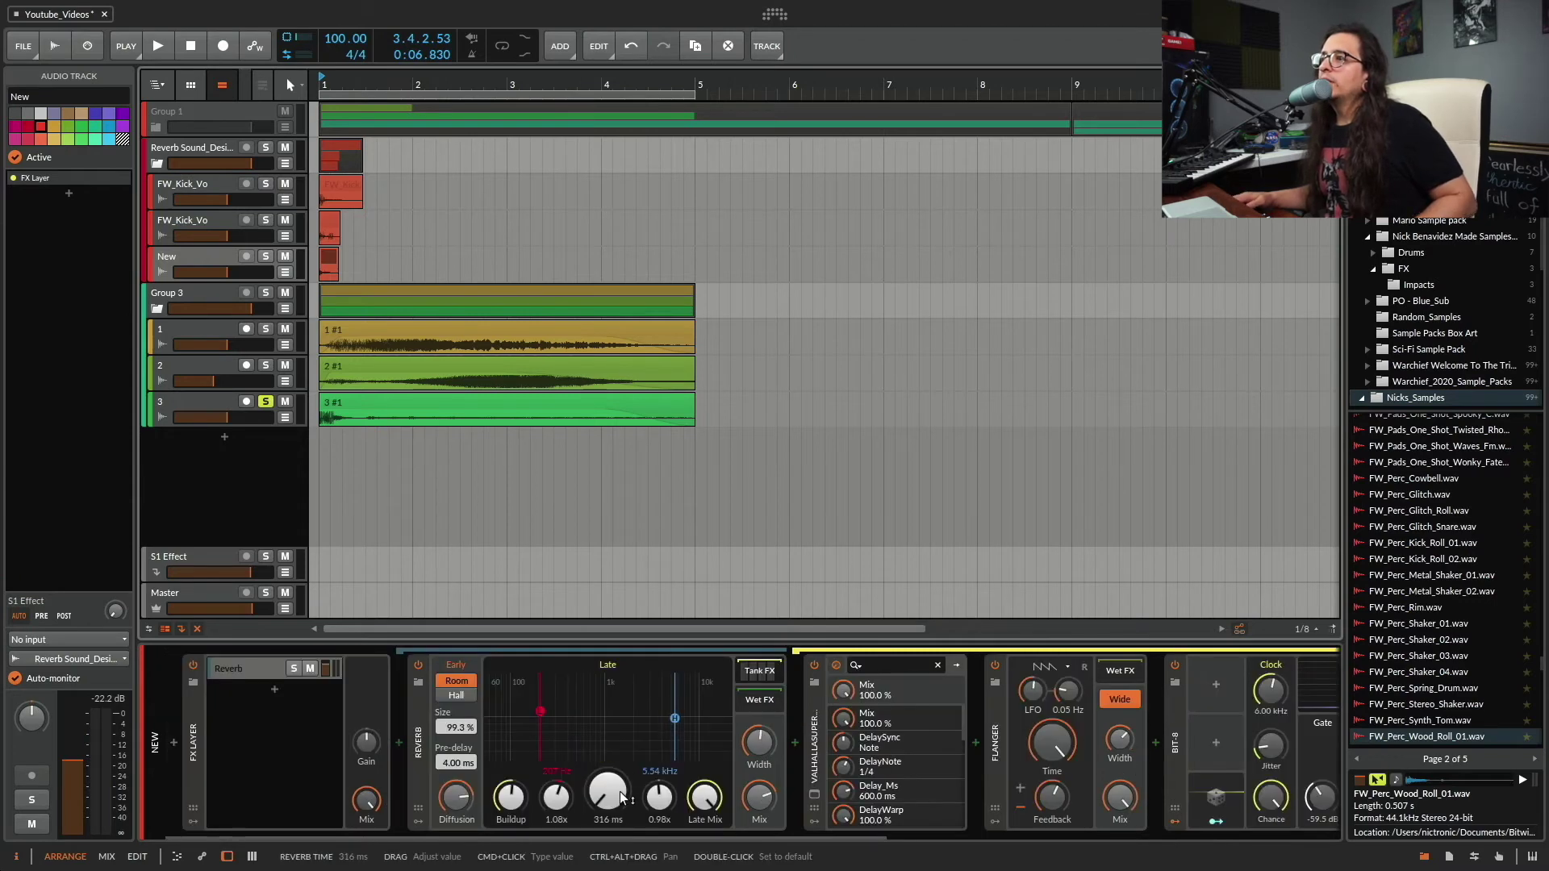
scroll(605, 786, right, 6)
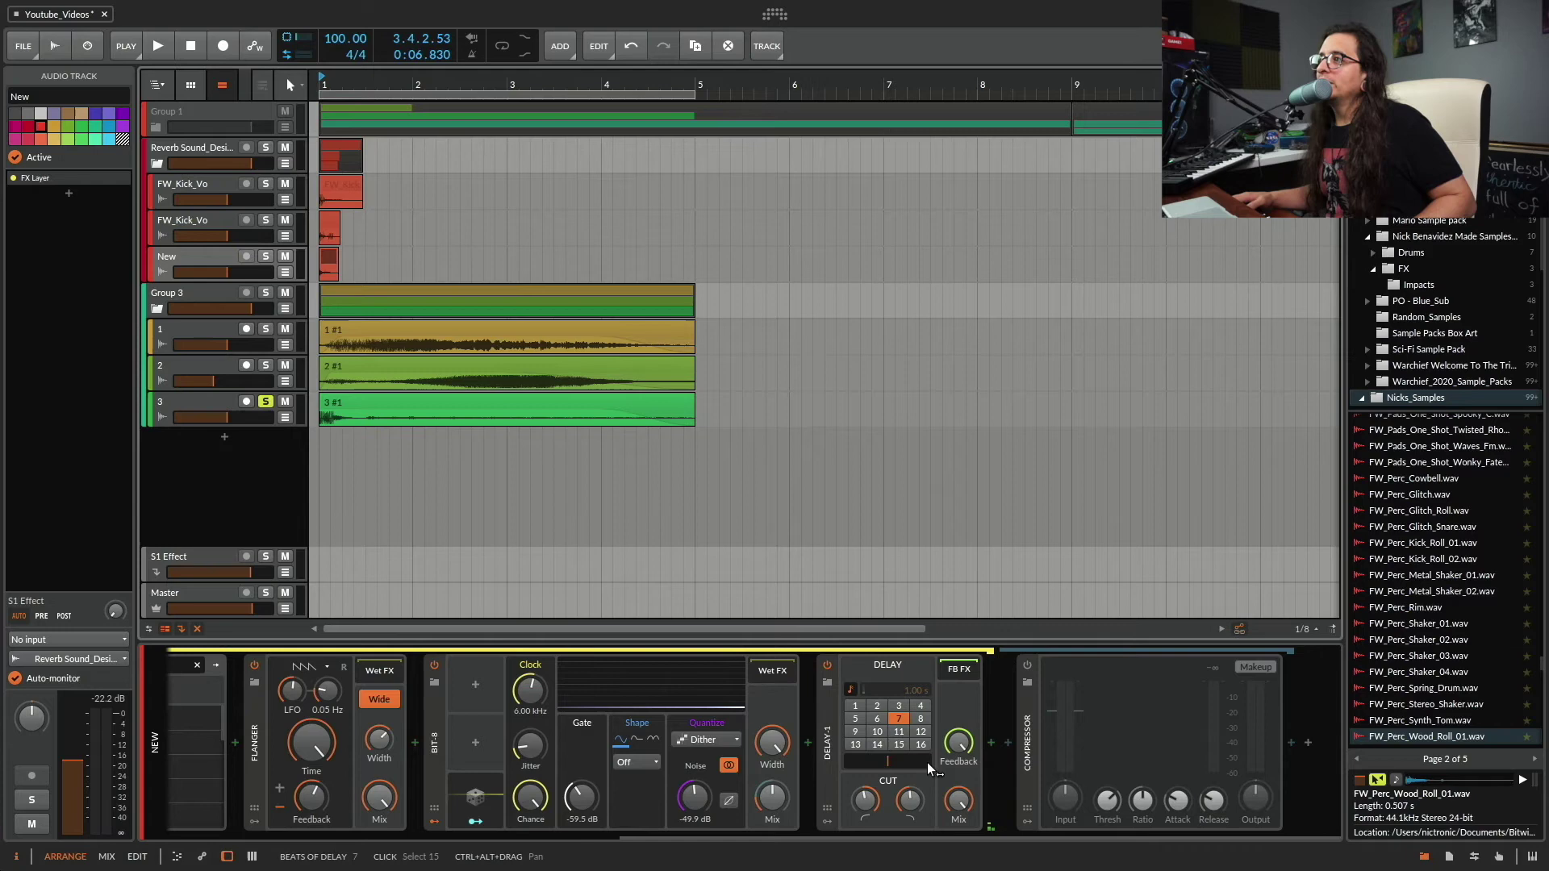
drag(959, 747, 959, 775)
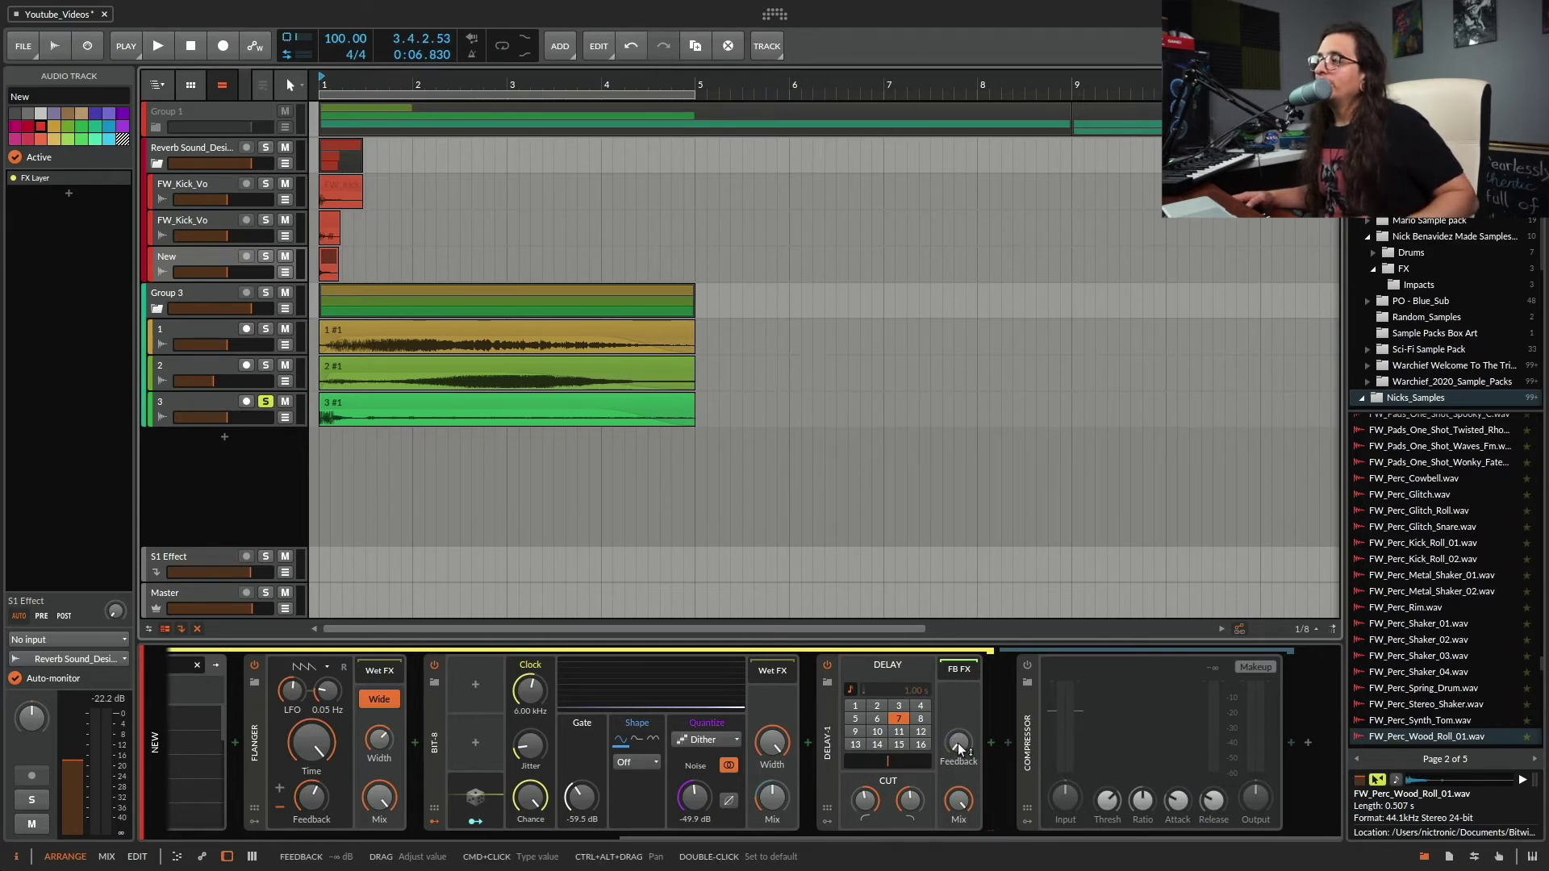
Step: Solo only the New track, start playback, and raise the late reverb time of its Reverb to 31.6 s
scroll(864, 705, up, 5)
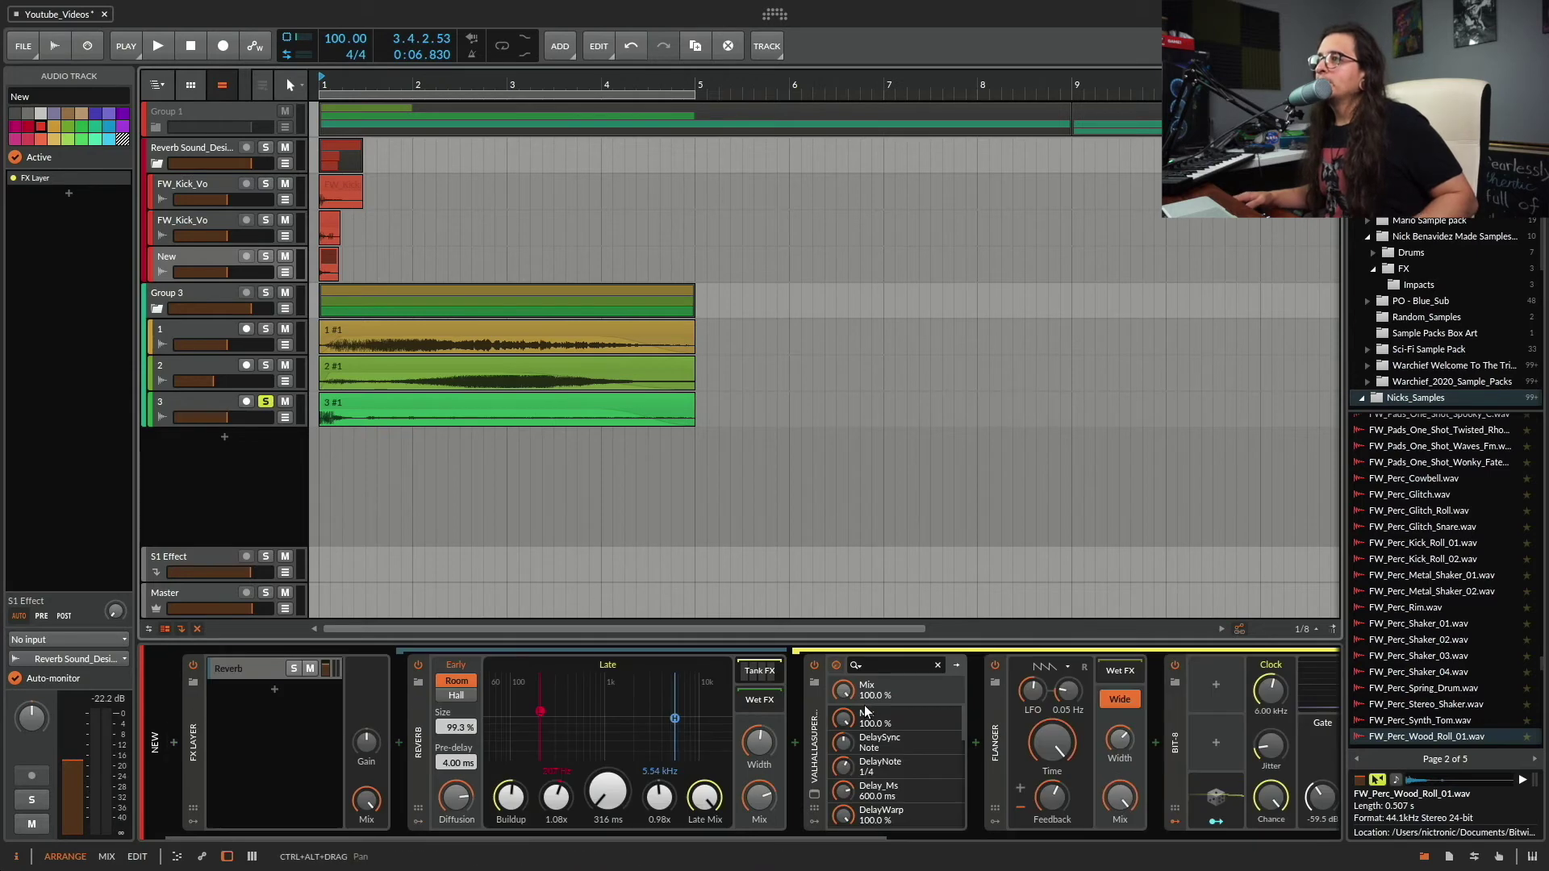
drag(607, 797, 607, 758)
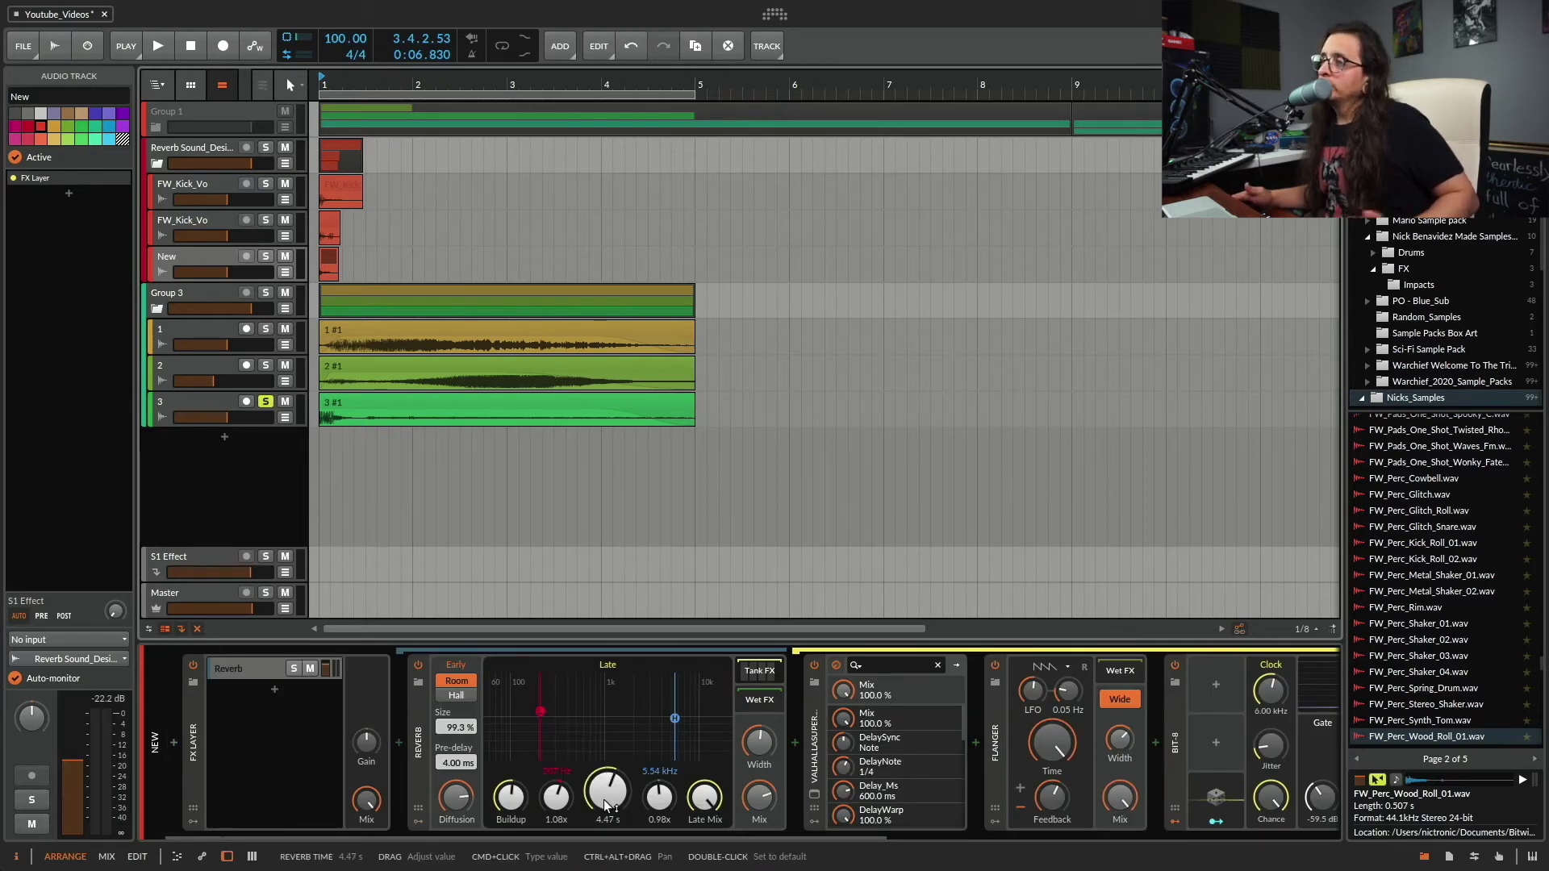
click(266, 257)
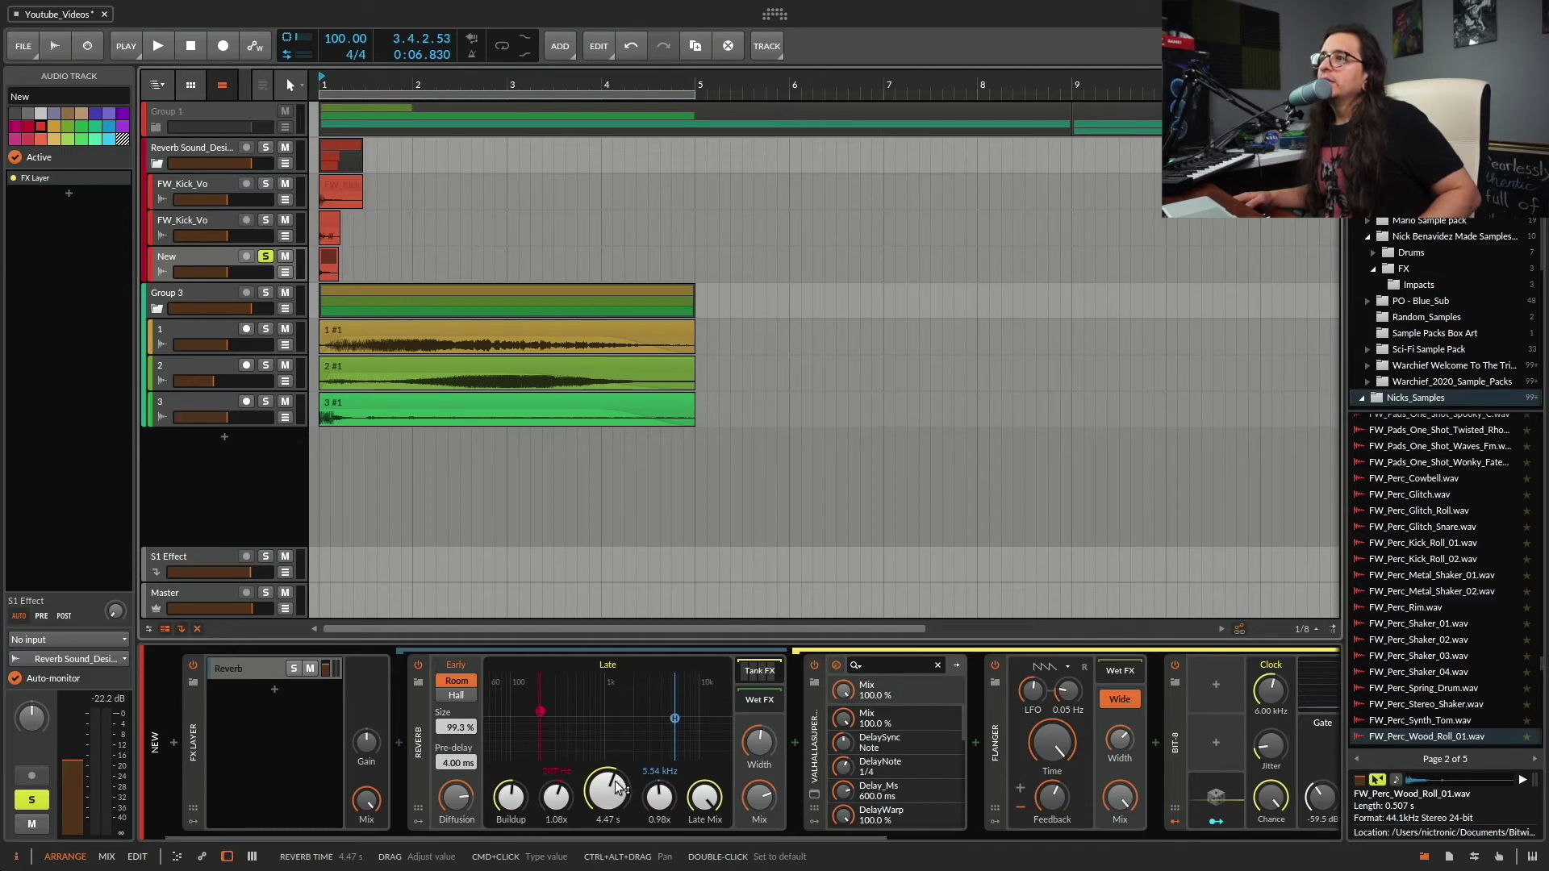
key(space)
mouse_move(618, 787)
mouse_down()
mouse_move(608, 748)
mouse_move(608, 851)
mouse_move(608, 762)
mouse_up()
Step: Set Bit-8's Mix to 83.0 % and adjust Delay-1's Mix in the New track's Tank FX chain
scroll(663, 770, right, 5)
drag(786, 746, 787, 734)
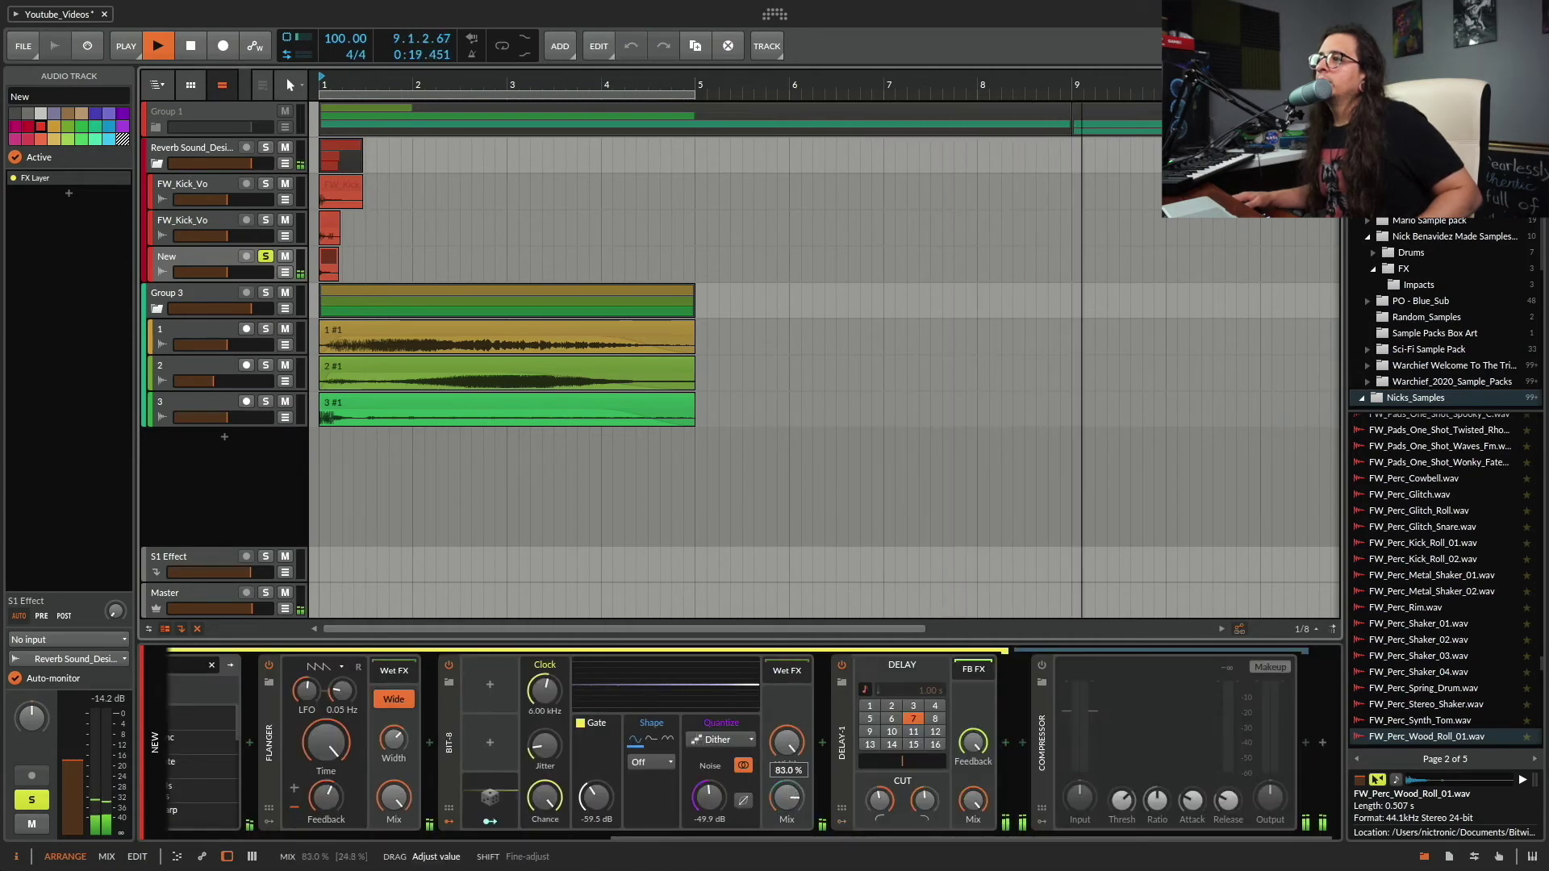
drag(973, 800, 973, 792)
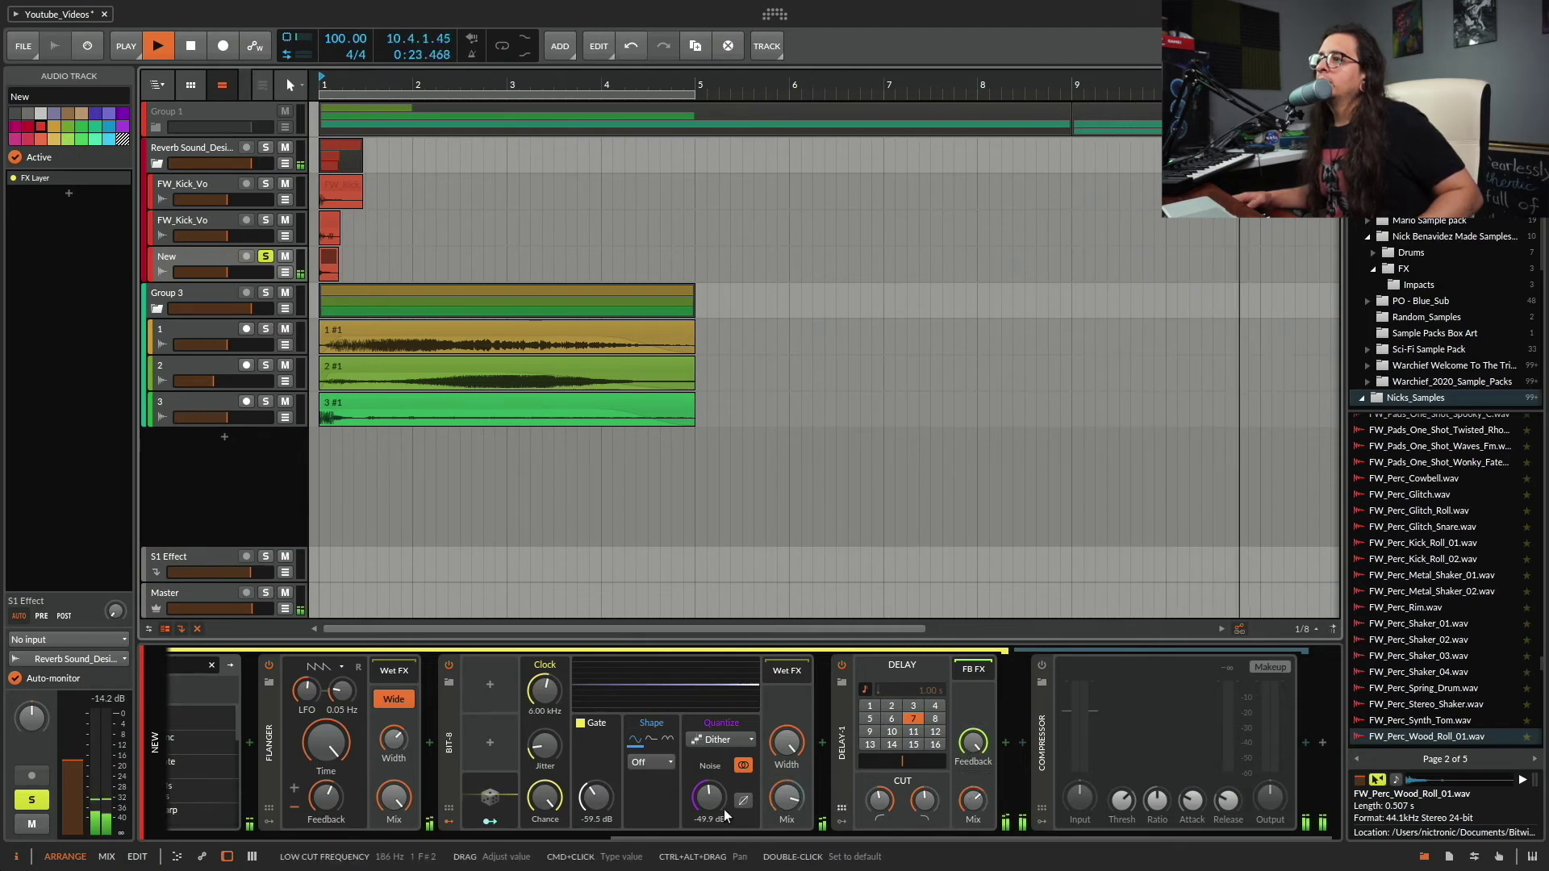
Step: Open the ValhallaSupermassive plug-in from the Tank FX chain and set its Warp to 86.1 % and Delay to 4/4
scroll(529, 742, left, 8)
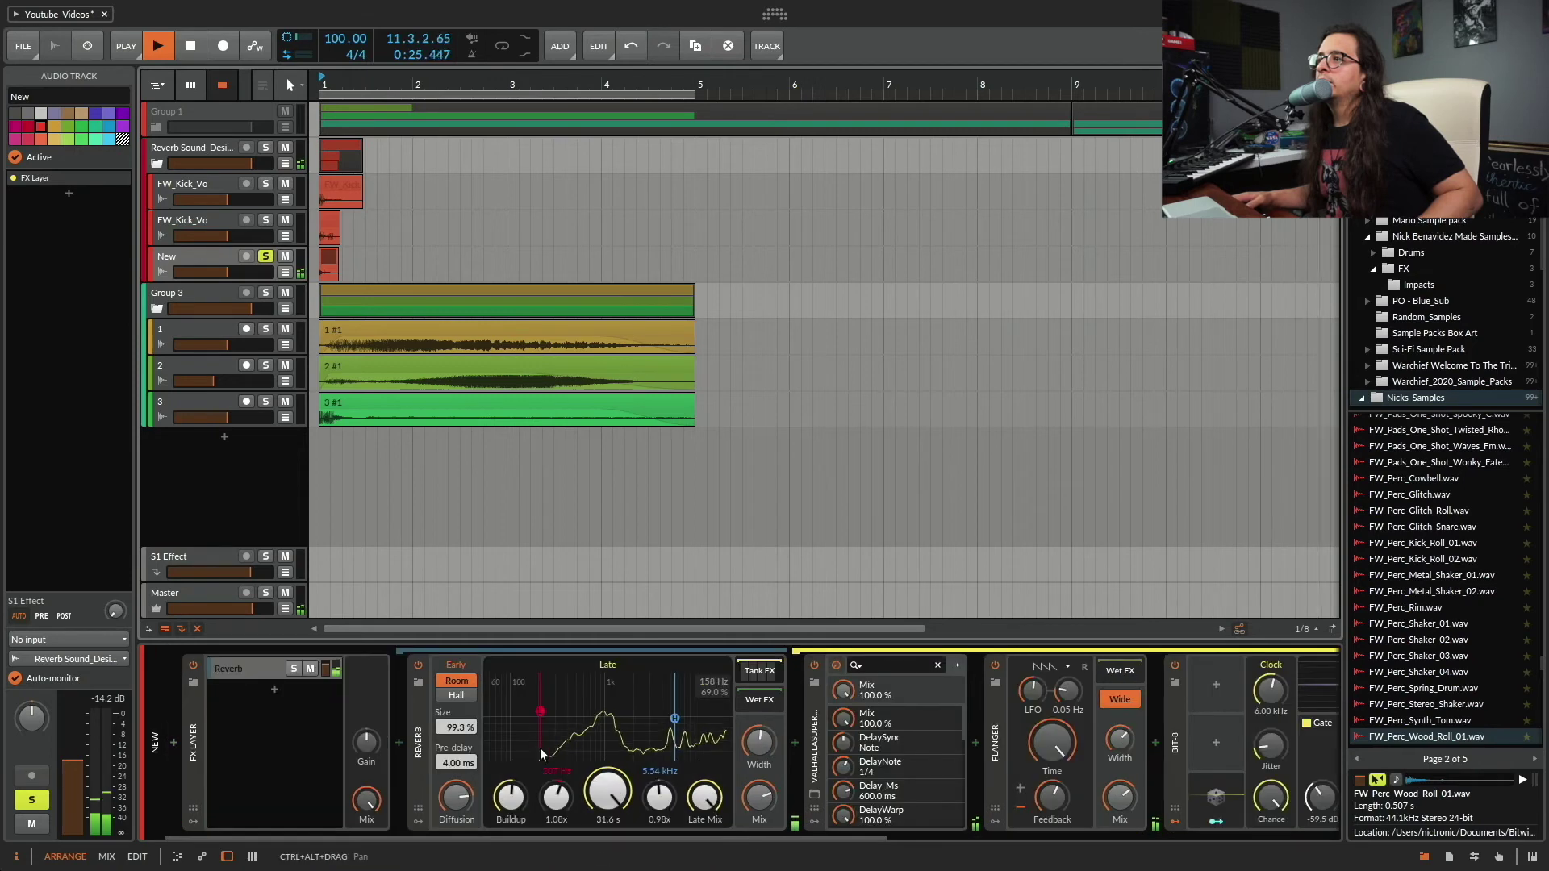
click(814, 795)
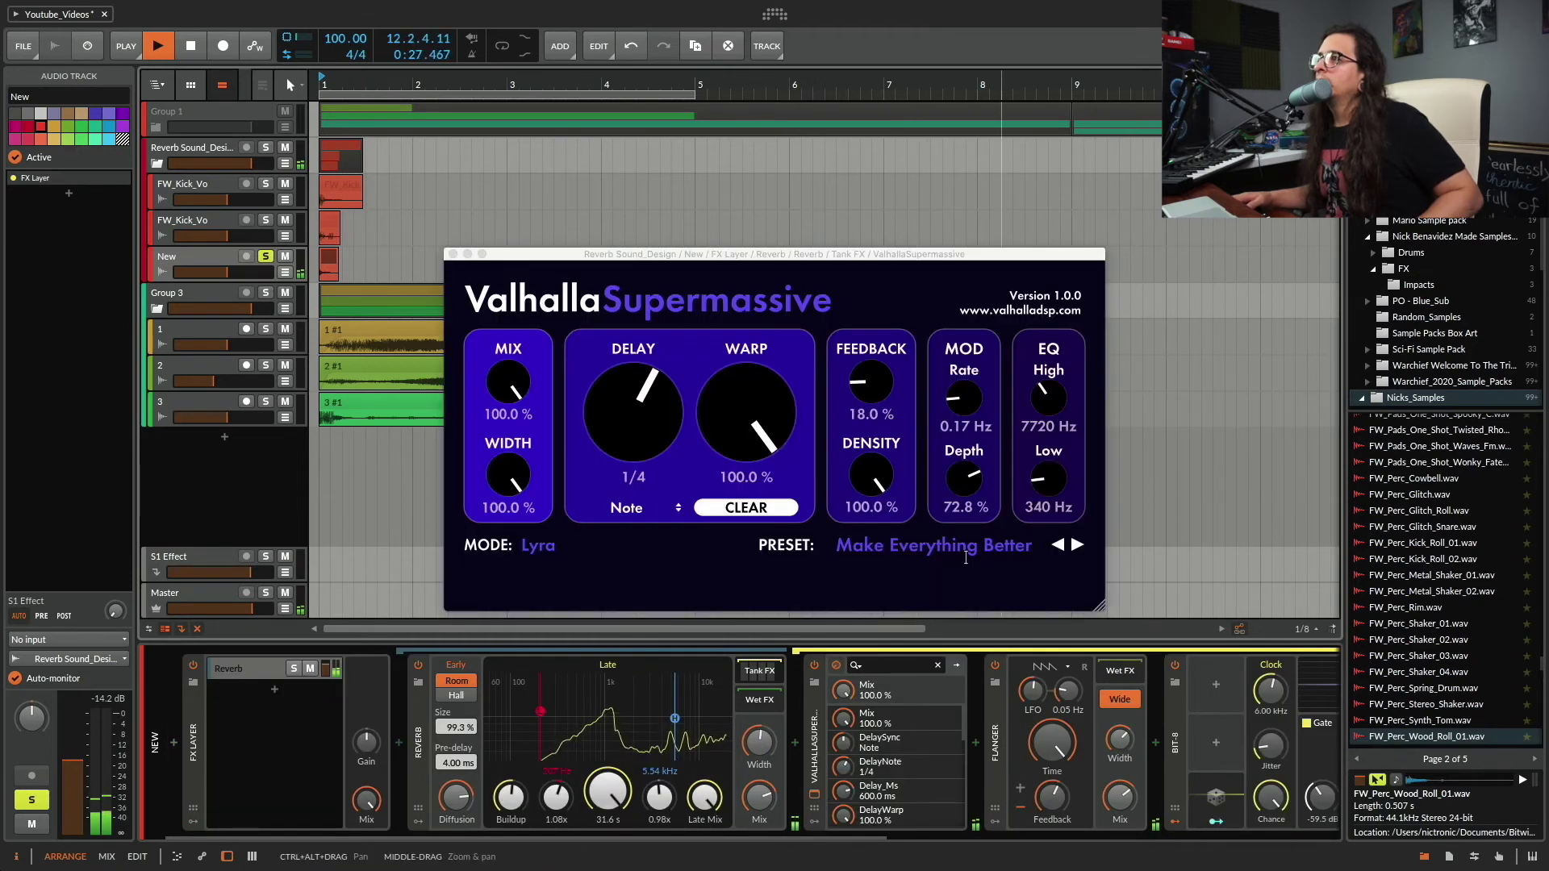
drag(746, 408, 746, 430)
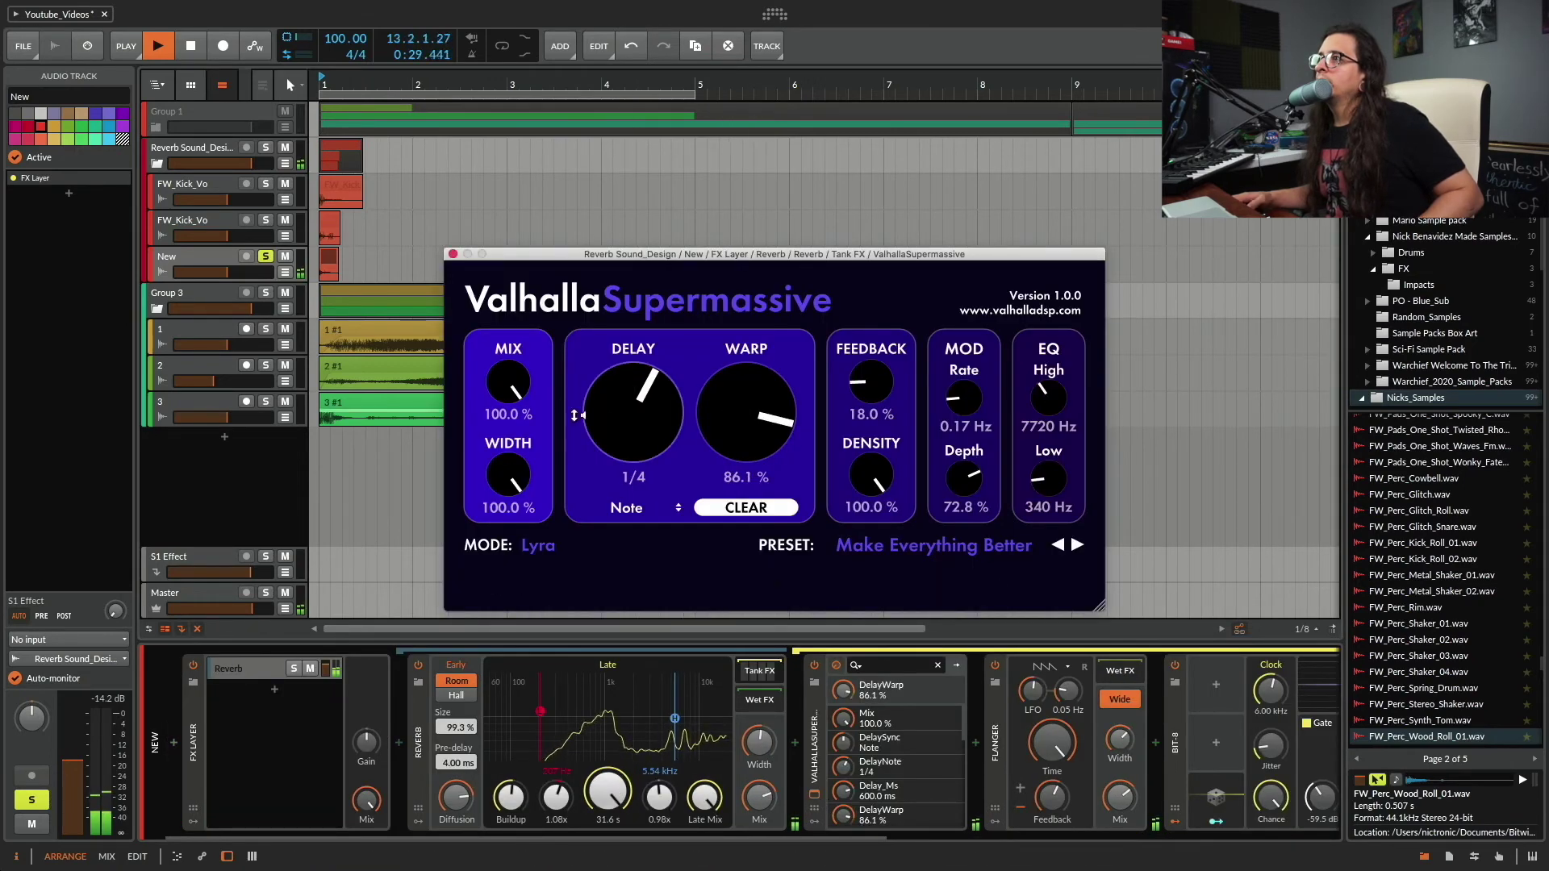
drag(651, 403, 650, 352)
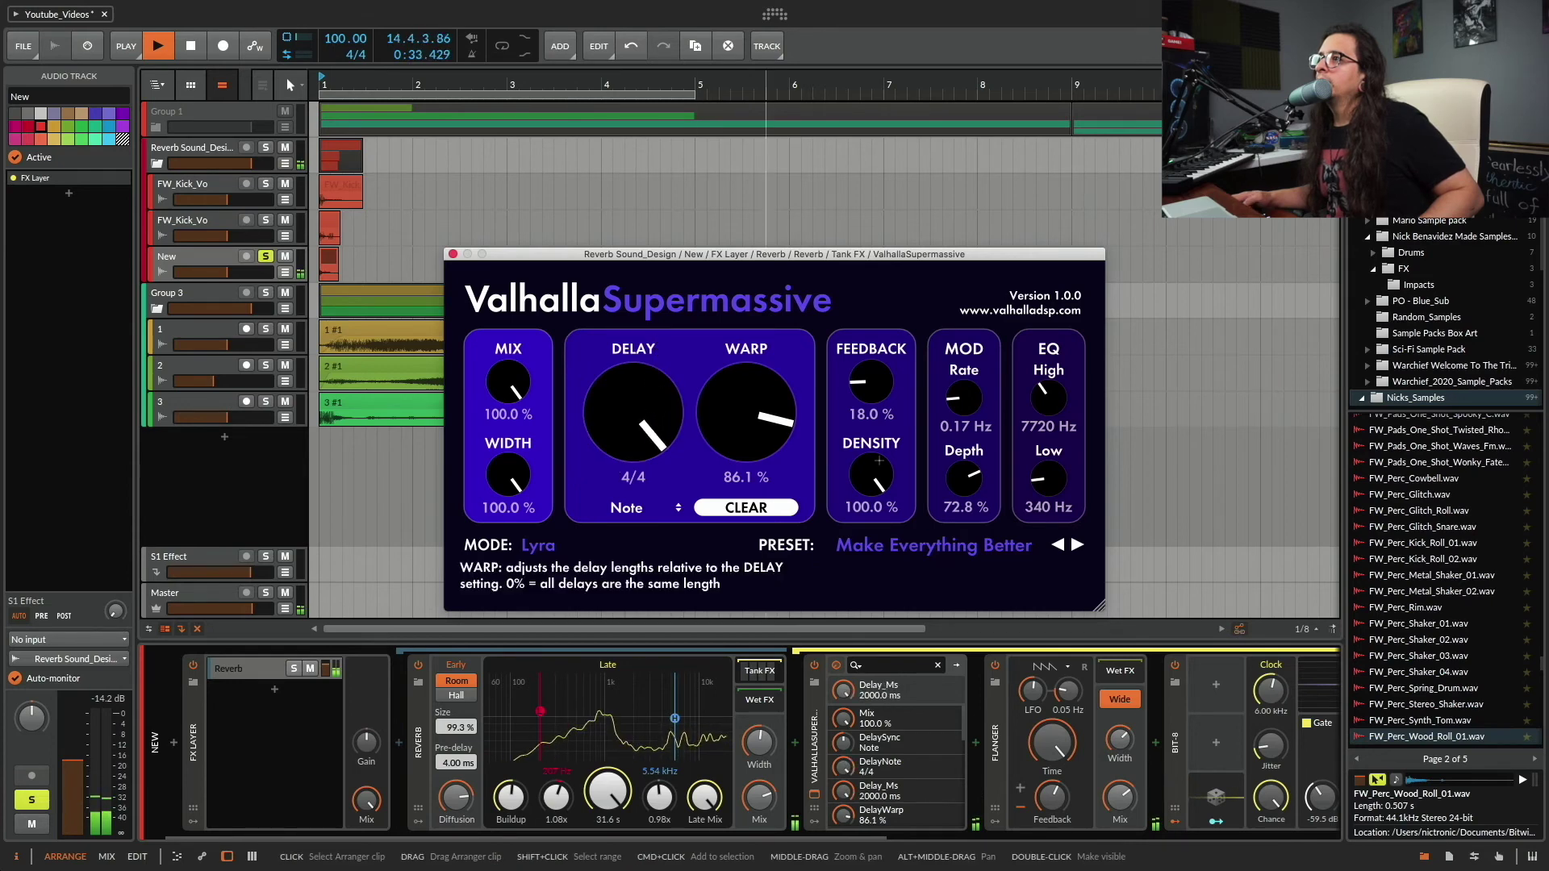
Step: Step forward through the ValhallaSupermassive presets and load HalfNoteCluster
click(1078, 545)
click(1076, 544)
click(1077, 545)
click(1077, 545)
click(1077, 545)
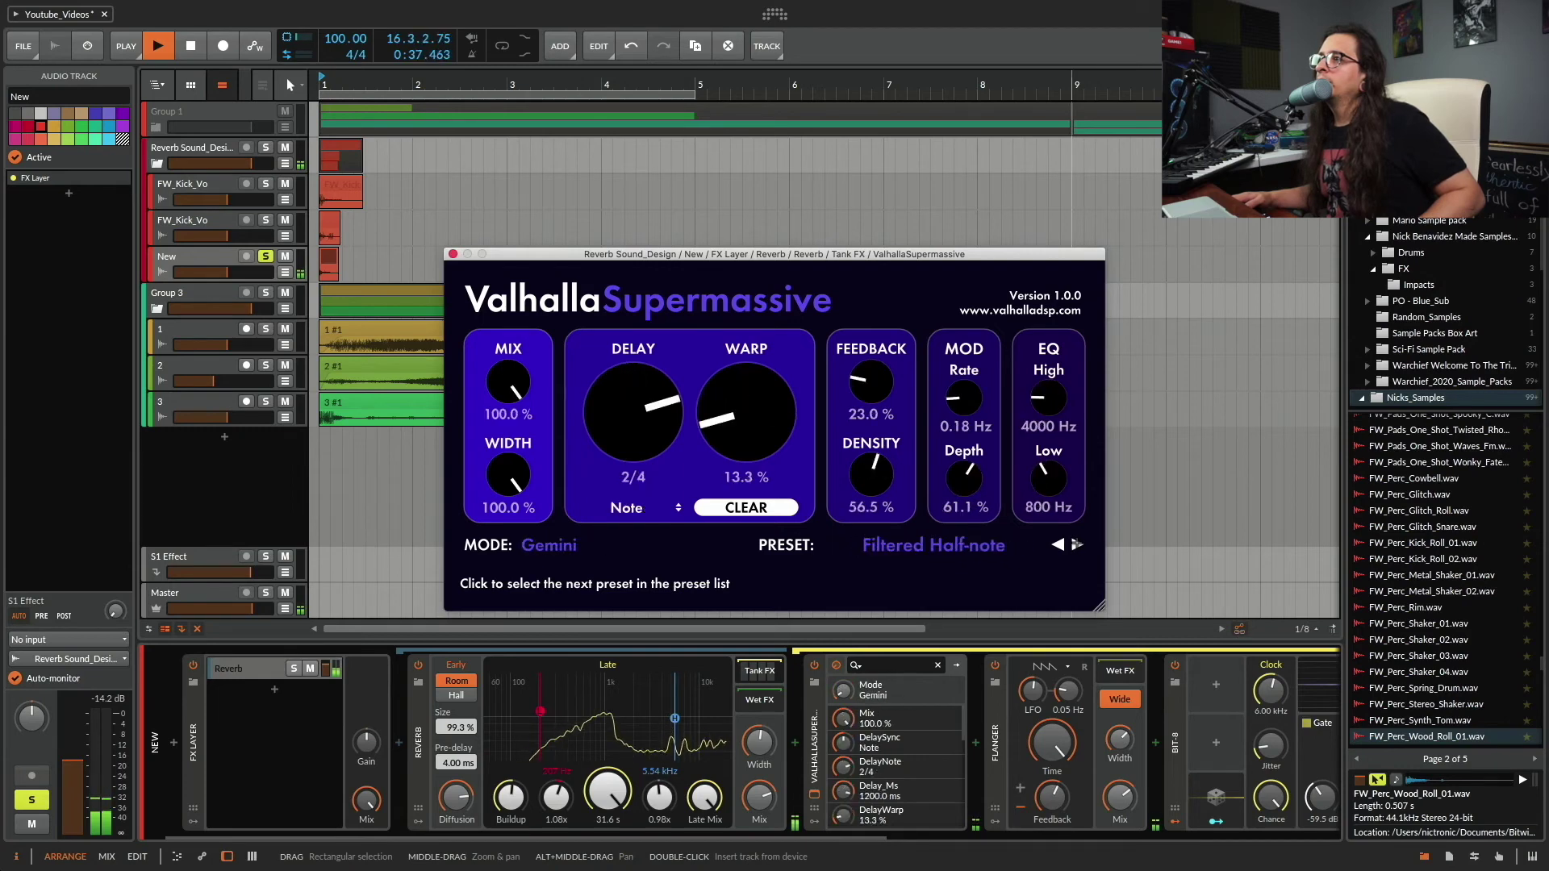
click(1076, 546)
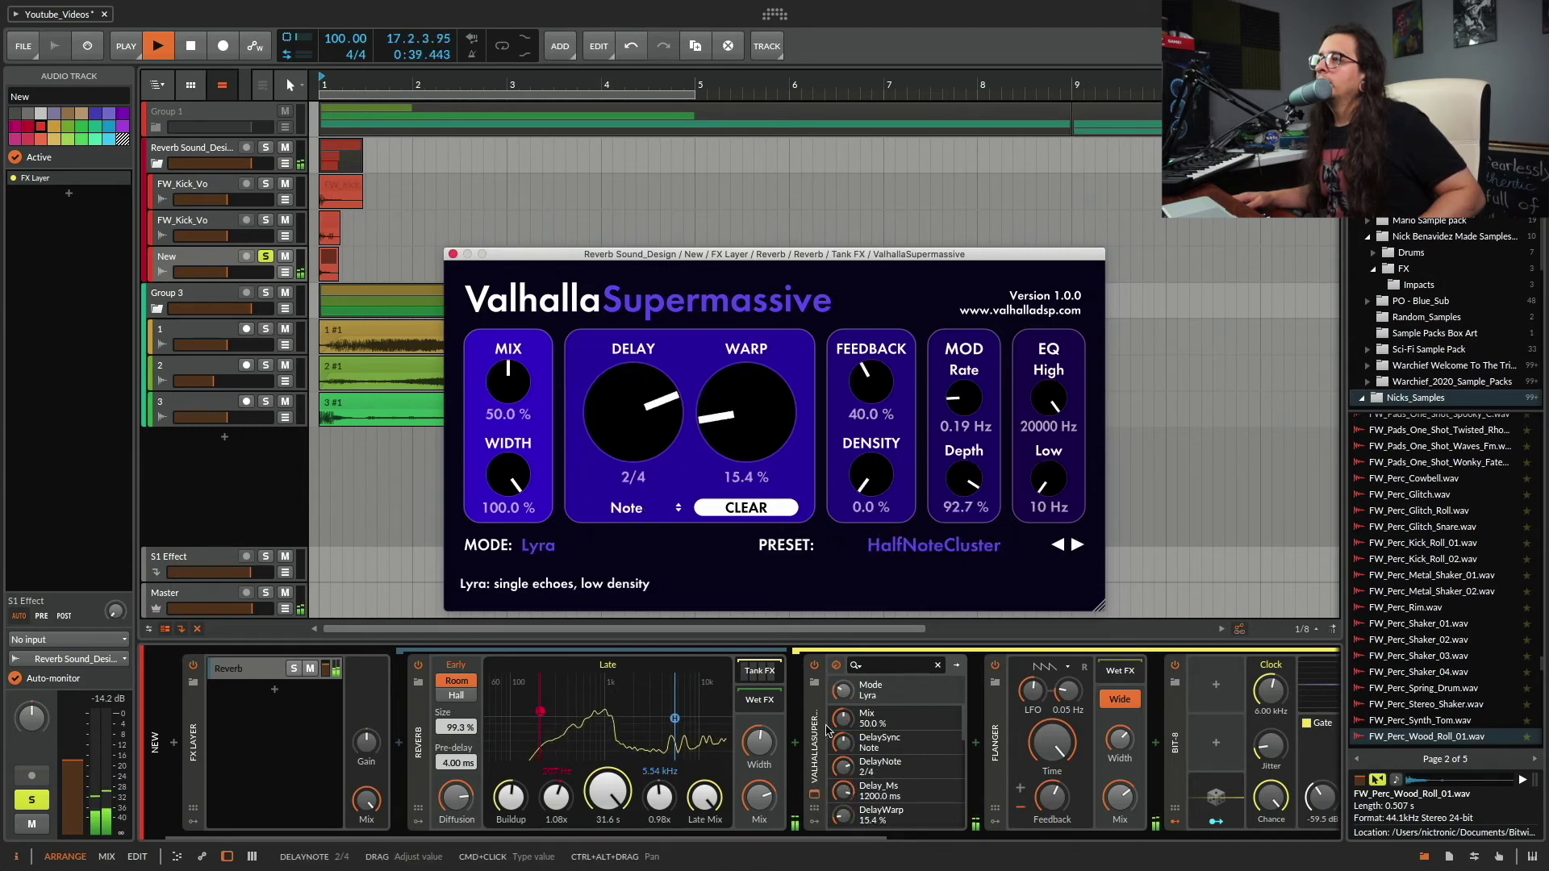
Step: Set ValhallaSupermassive's Delay to 1/8, Warp to 74.2 %, Feedback to 65.2 % and Density to 75.1 %
drag(660, 421, 877, 355)
drag(871, 475, 919, 614)
Step: Adjust the Flanger's Time in the Tank FX chain, and set its Feedback to 99.0 % and Mix to 1.00
drag(1052, 742, 1052, 738)
click(1051, 796)
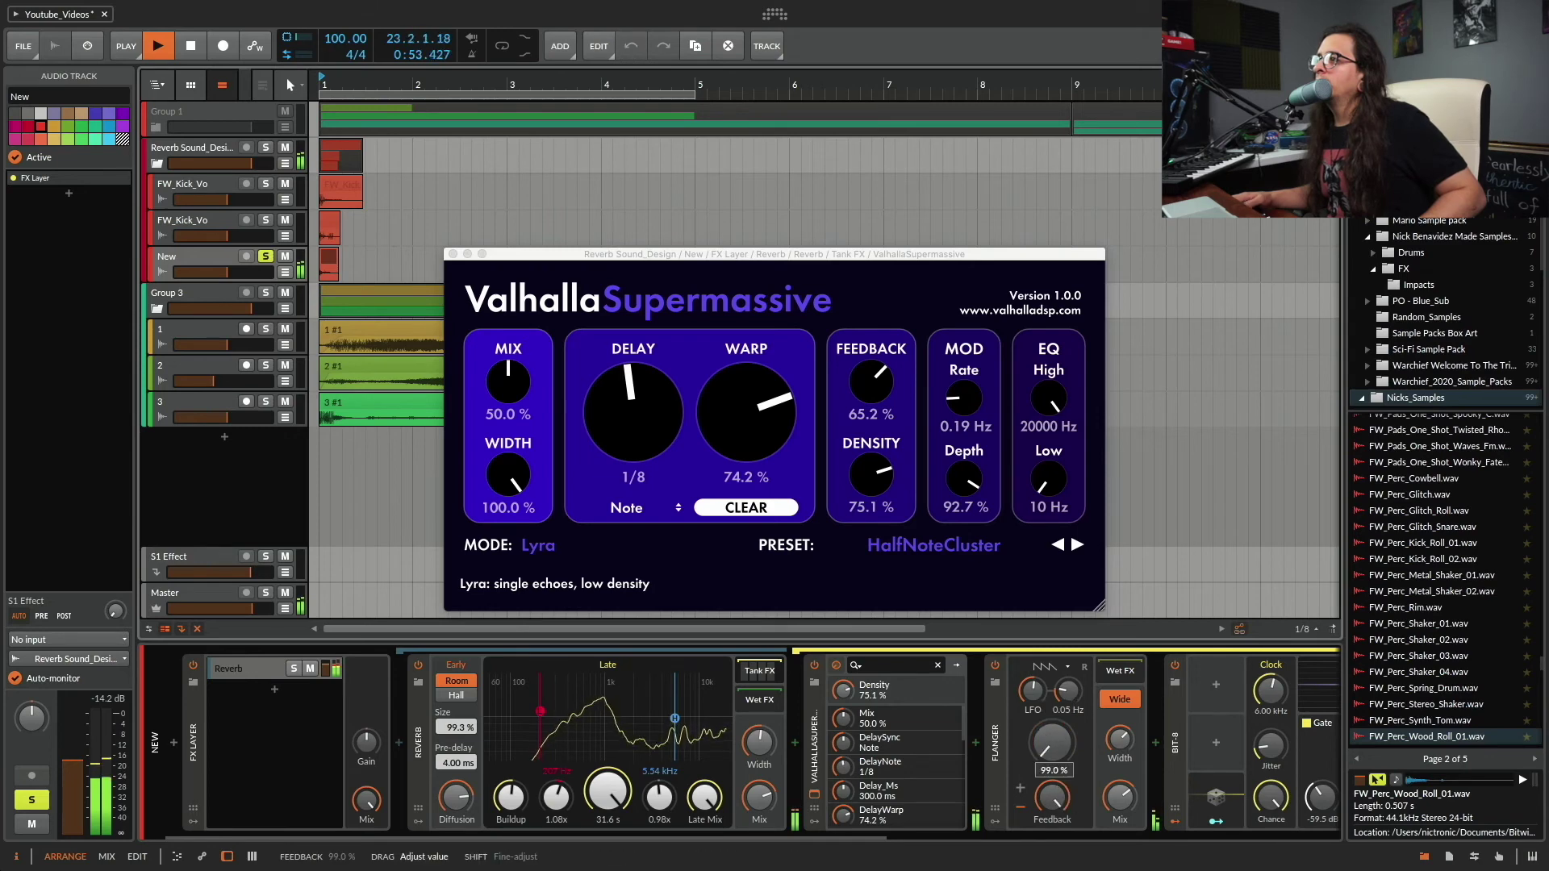
click(1120, 797)
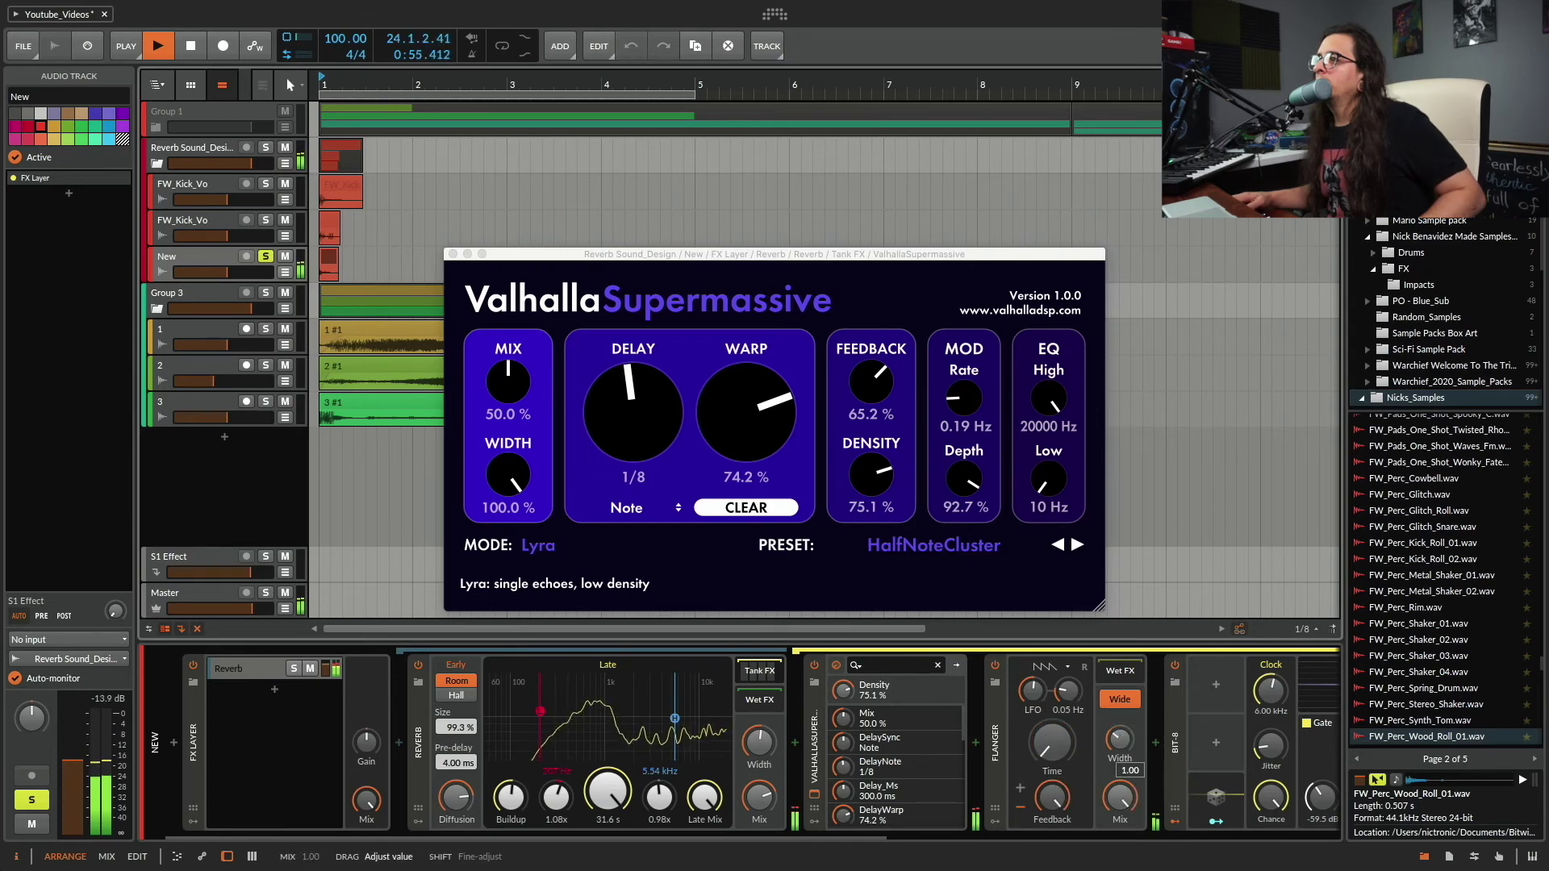
Step: Examine the New track's Tank FX chain from ValhallaSupermassive through Flanger and Bit-8 to Delay-1, hiding and reshowing the chain
scroll(771, 794, right, 5)
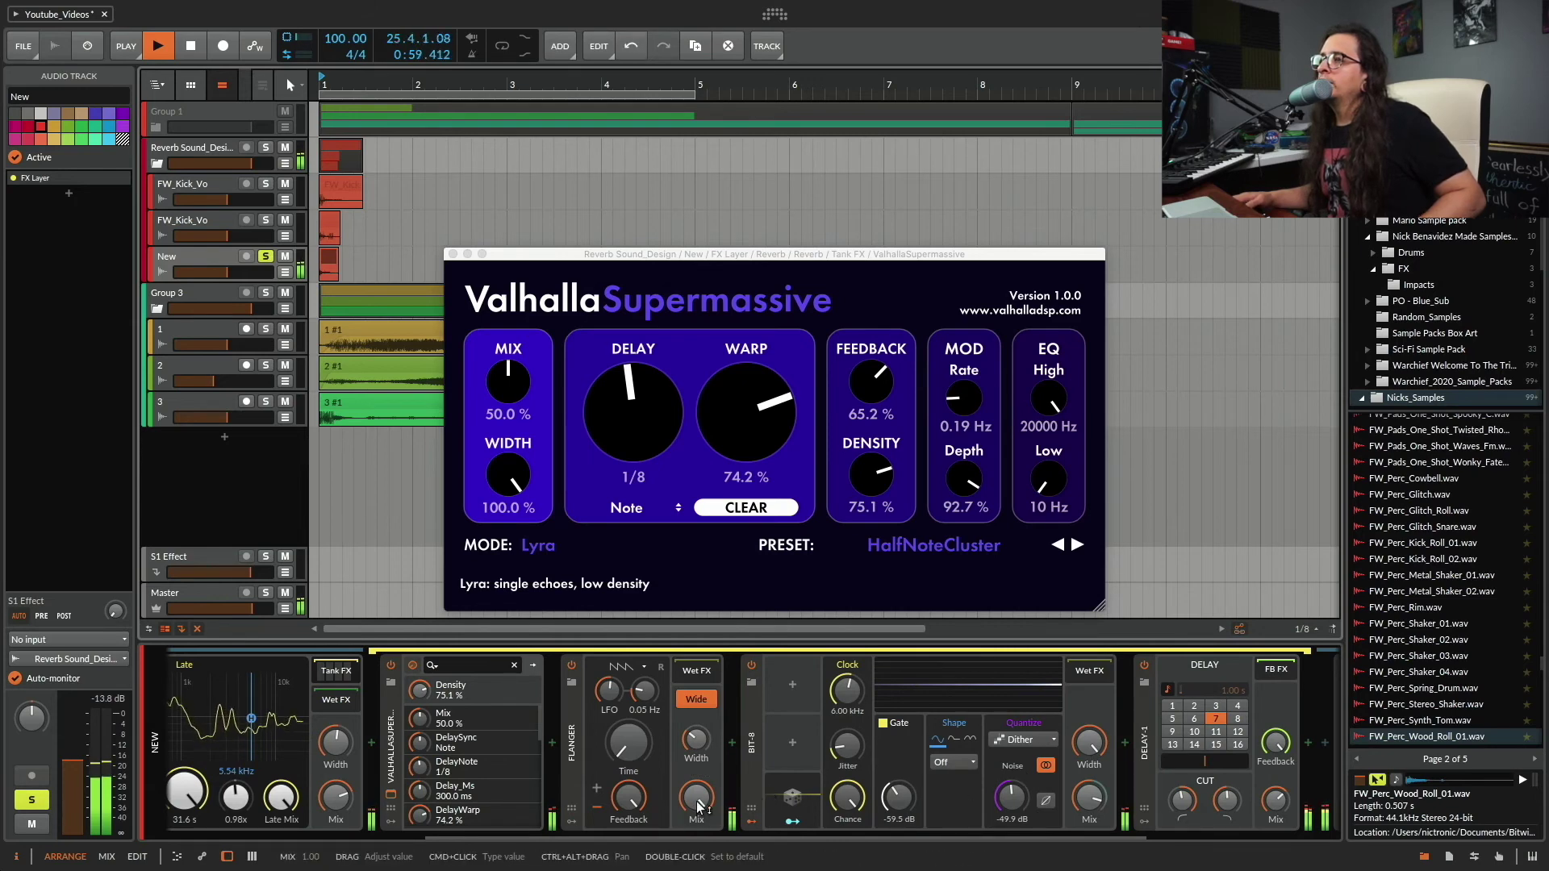
scroll(708, 740, left, 3)
scroll(709, 740, left, 2)
scroll(930, 802, right, 4)
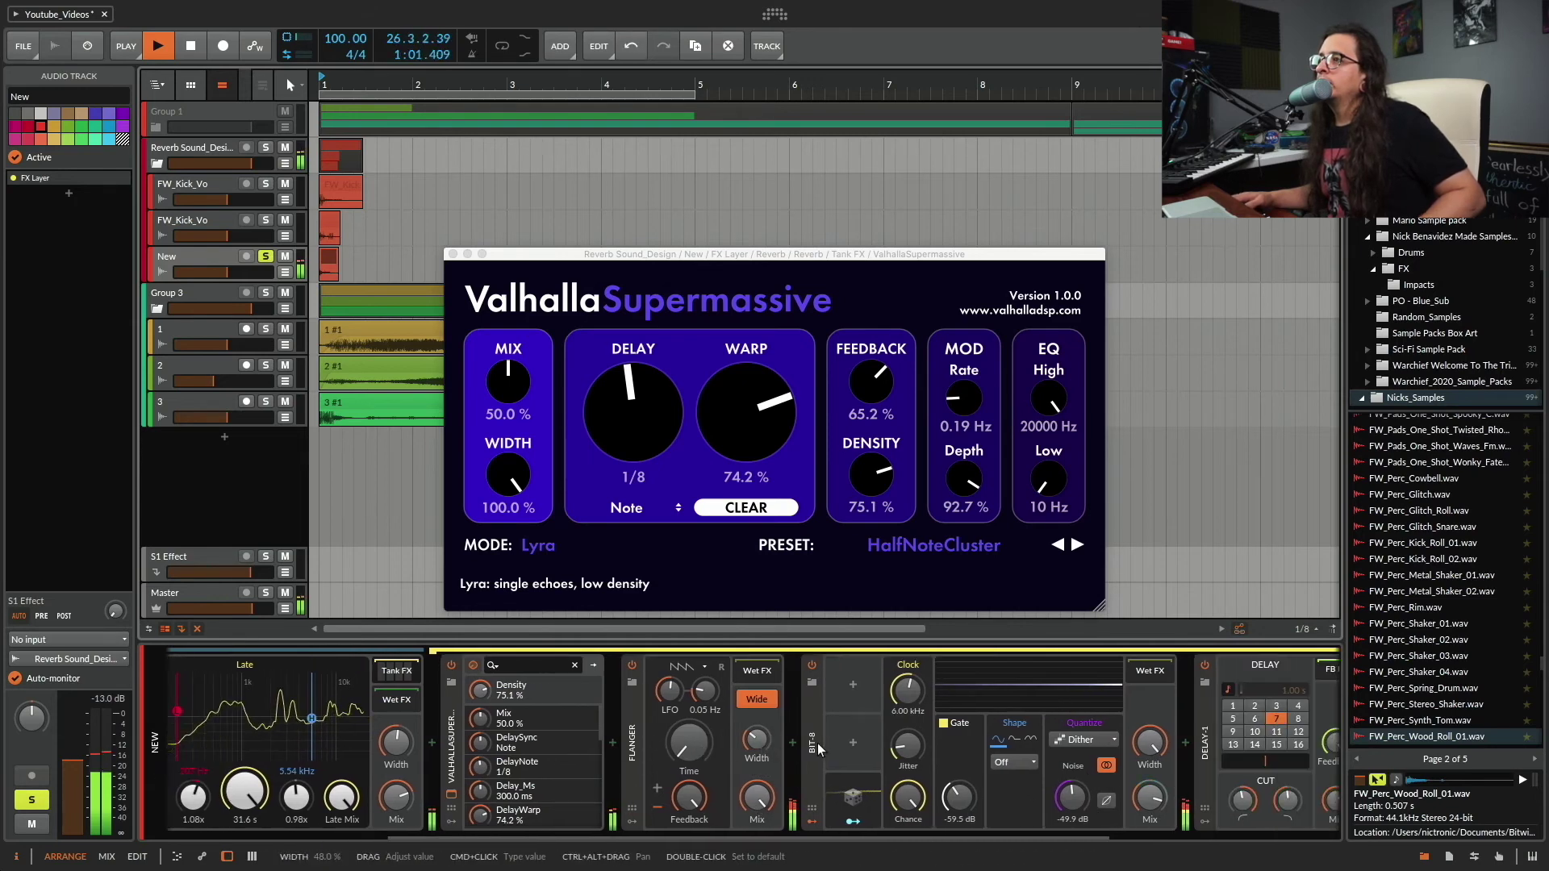
scroll(992, 787, right, 3)
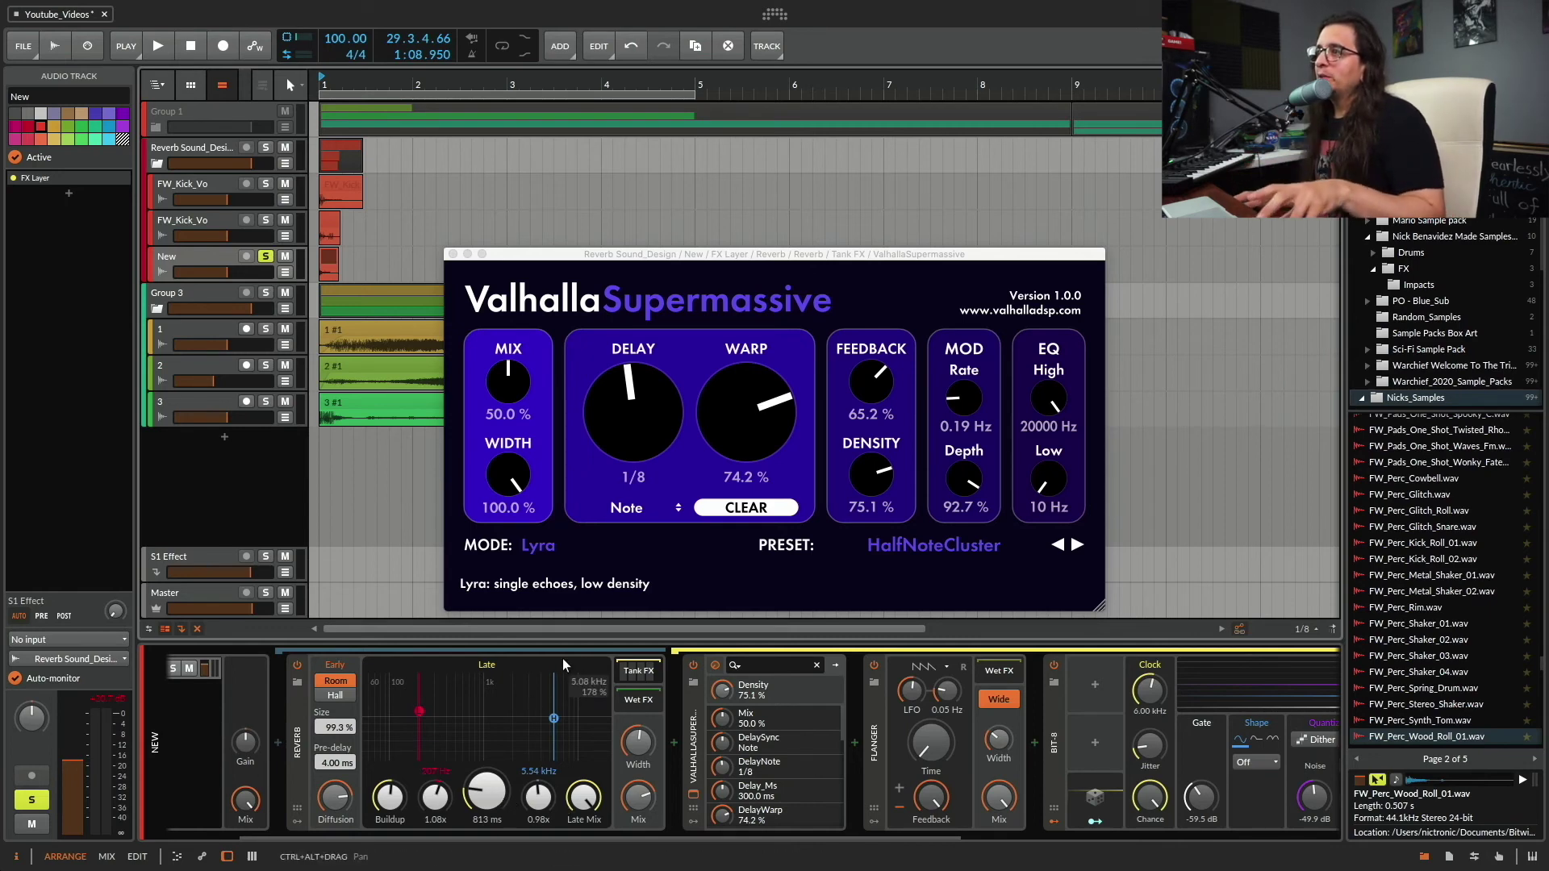
click(628, 671)
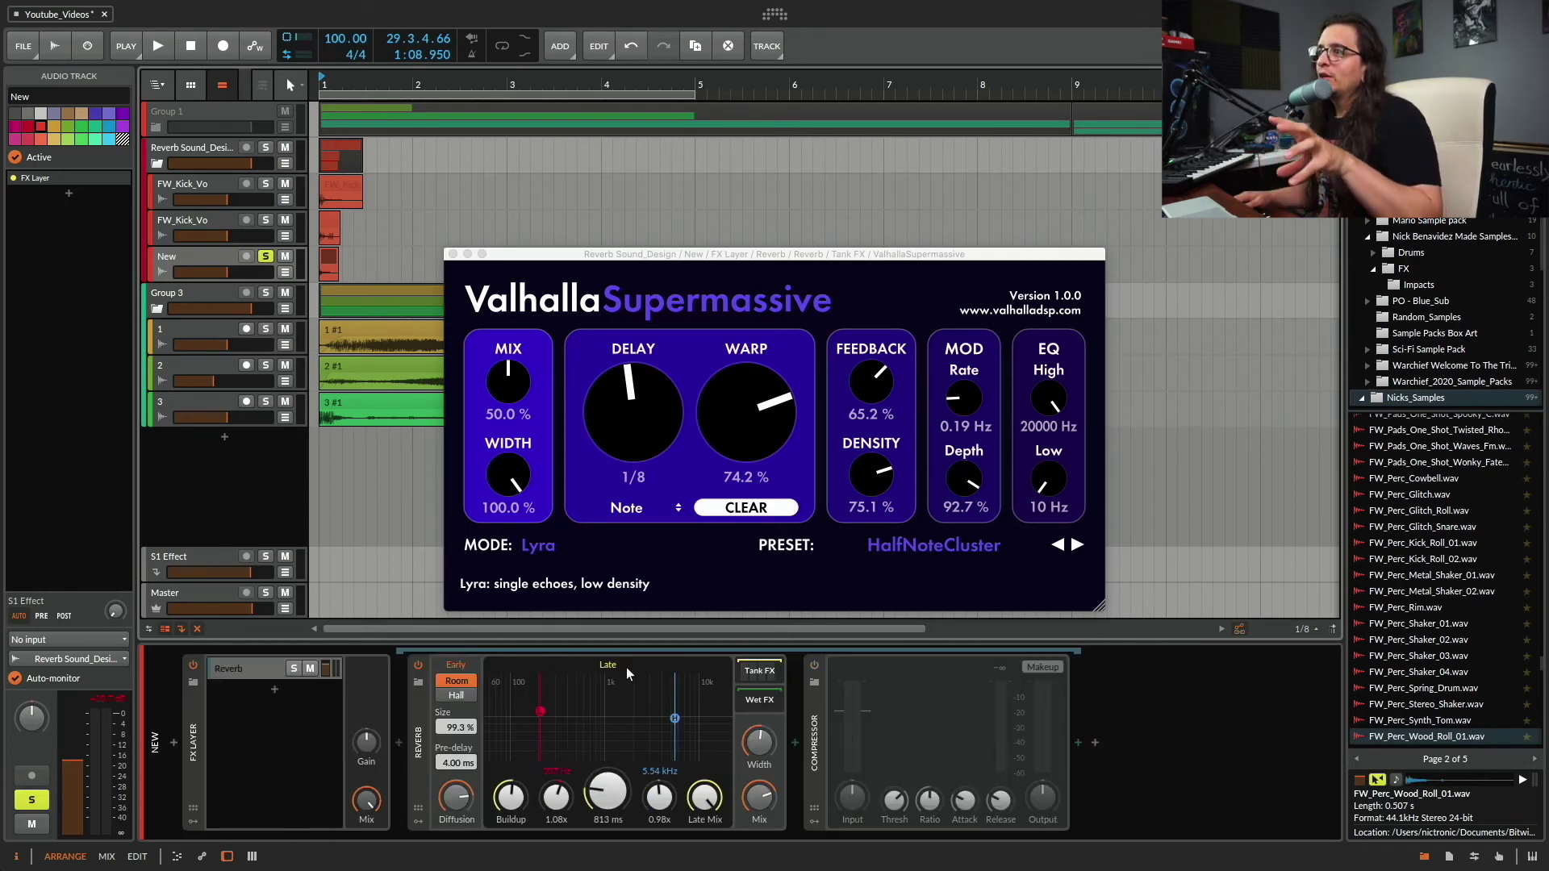
click(759, 677)
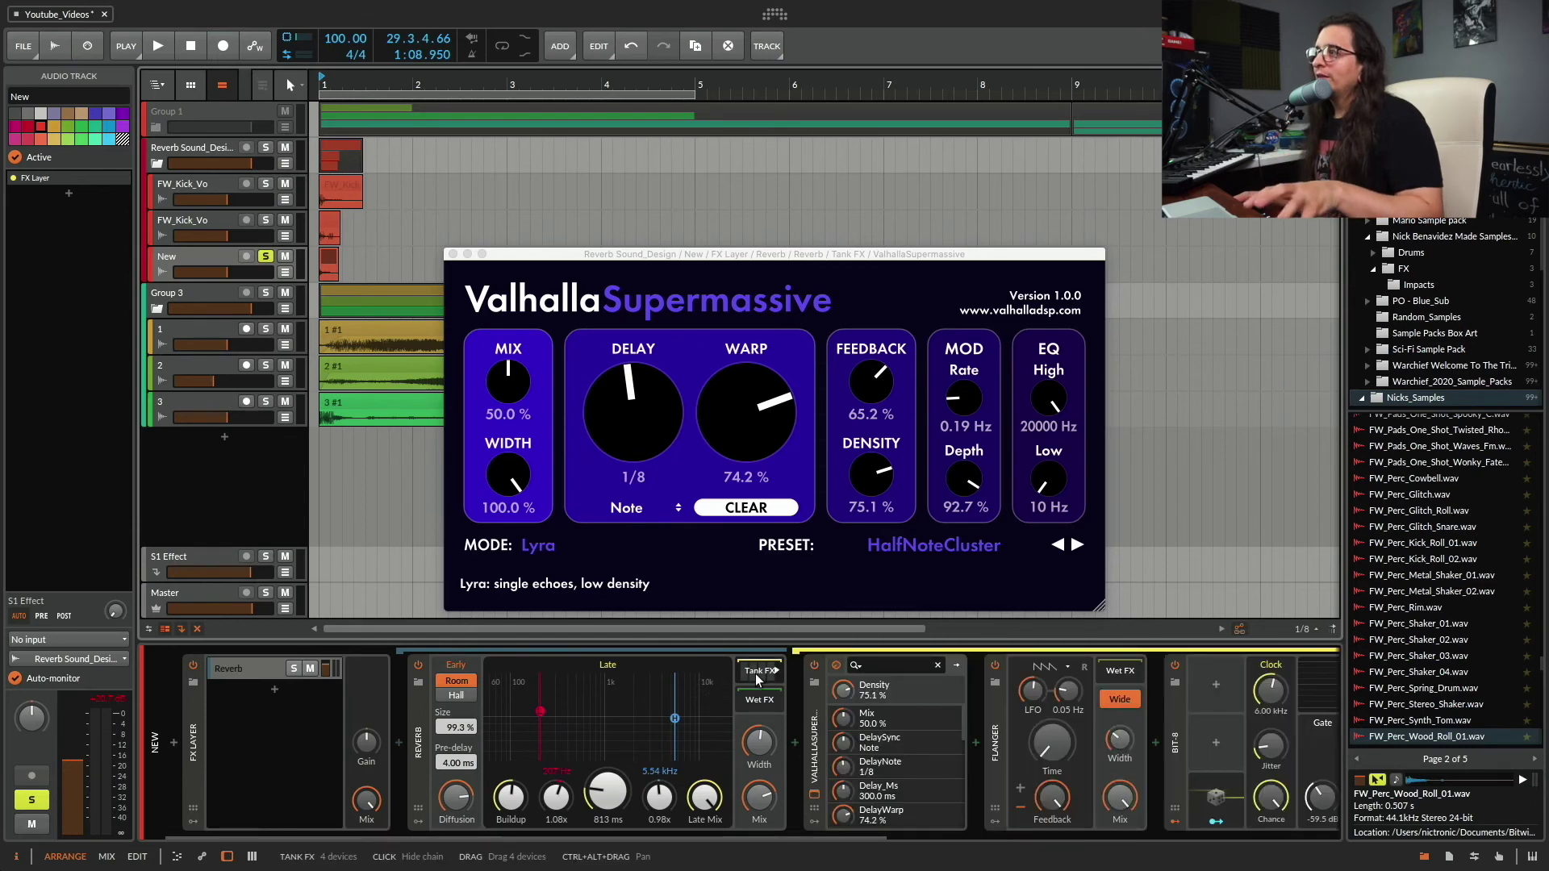
scroll(817, 744, right, 10)
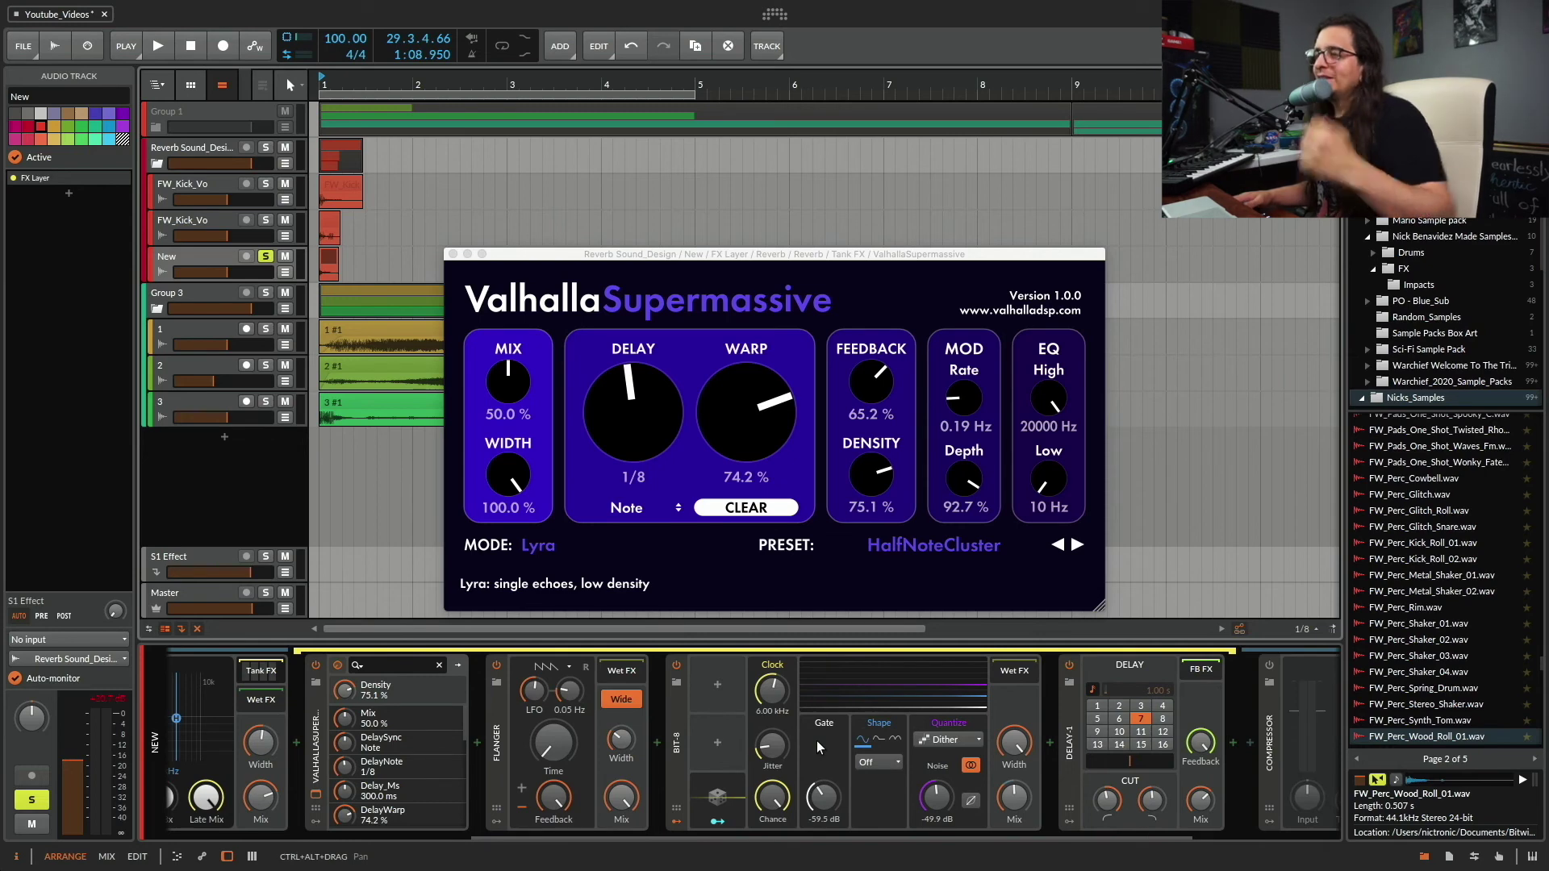
scroll(816, 741, left, 5)
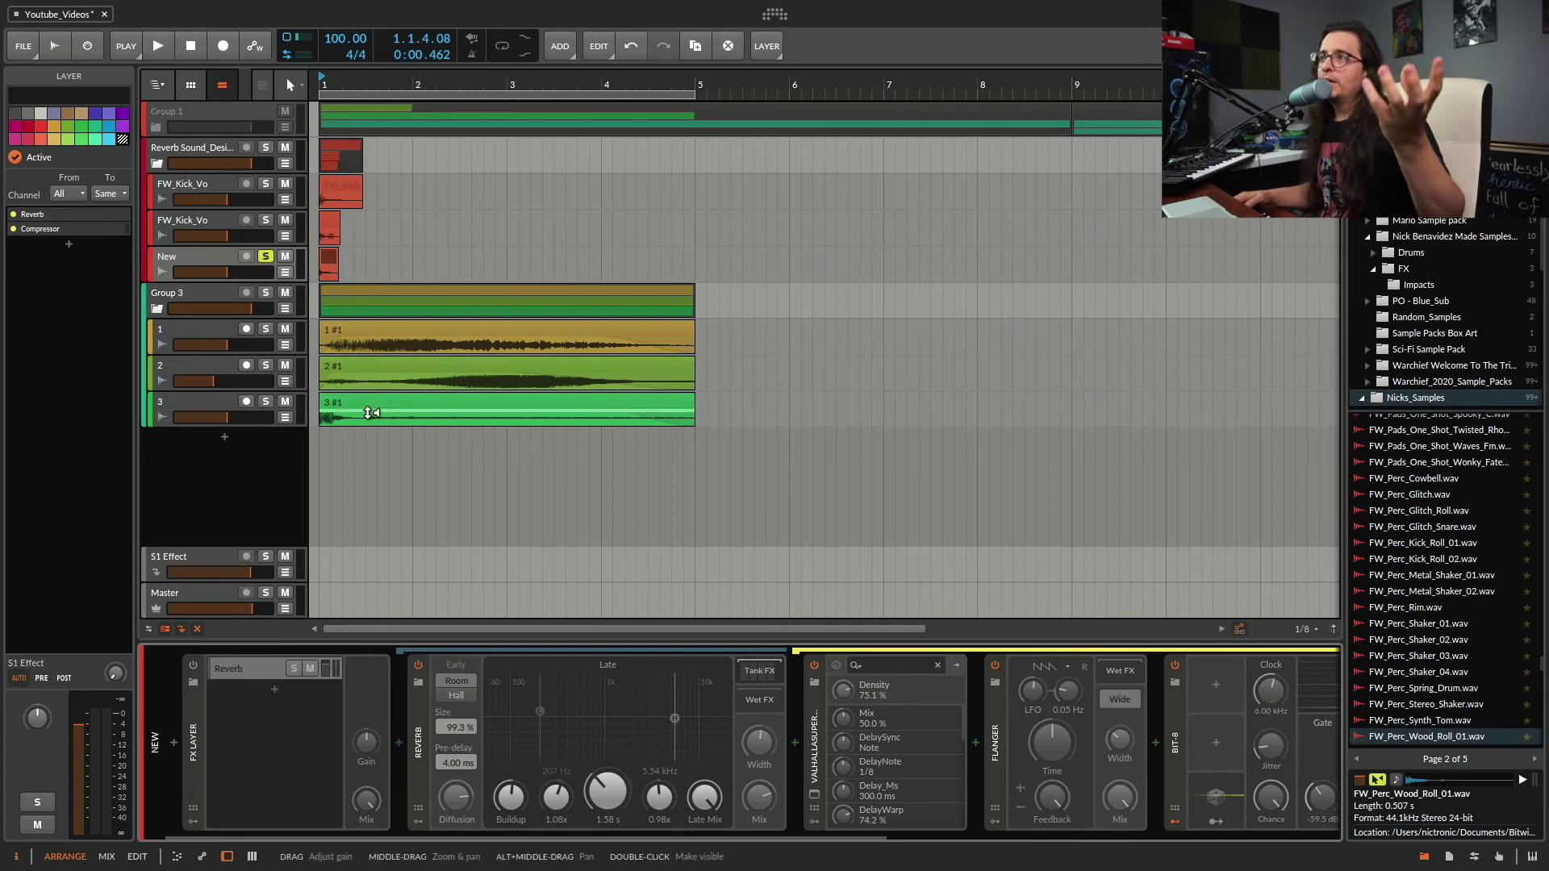
Step: Compare the Reverb and Tank FX device chains of both FW_Kick_Vo tracks and the New track
click(201, 171)
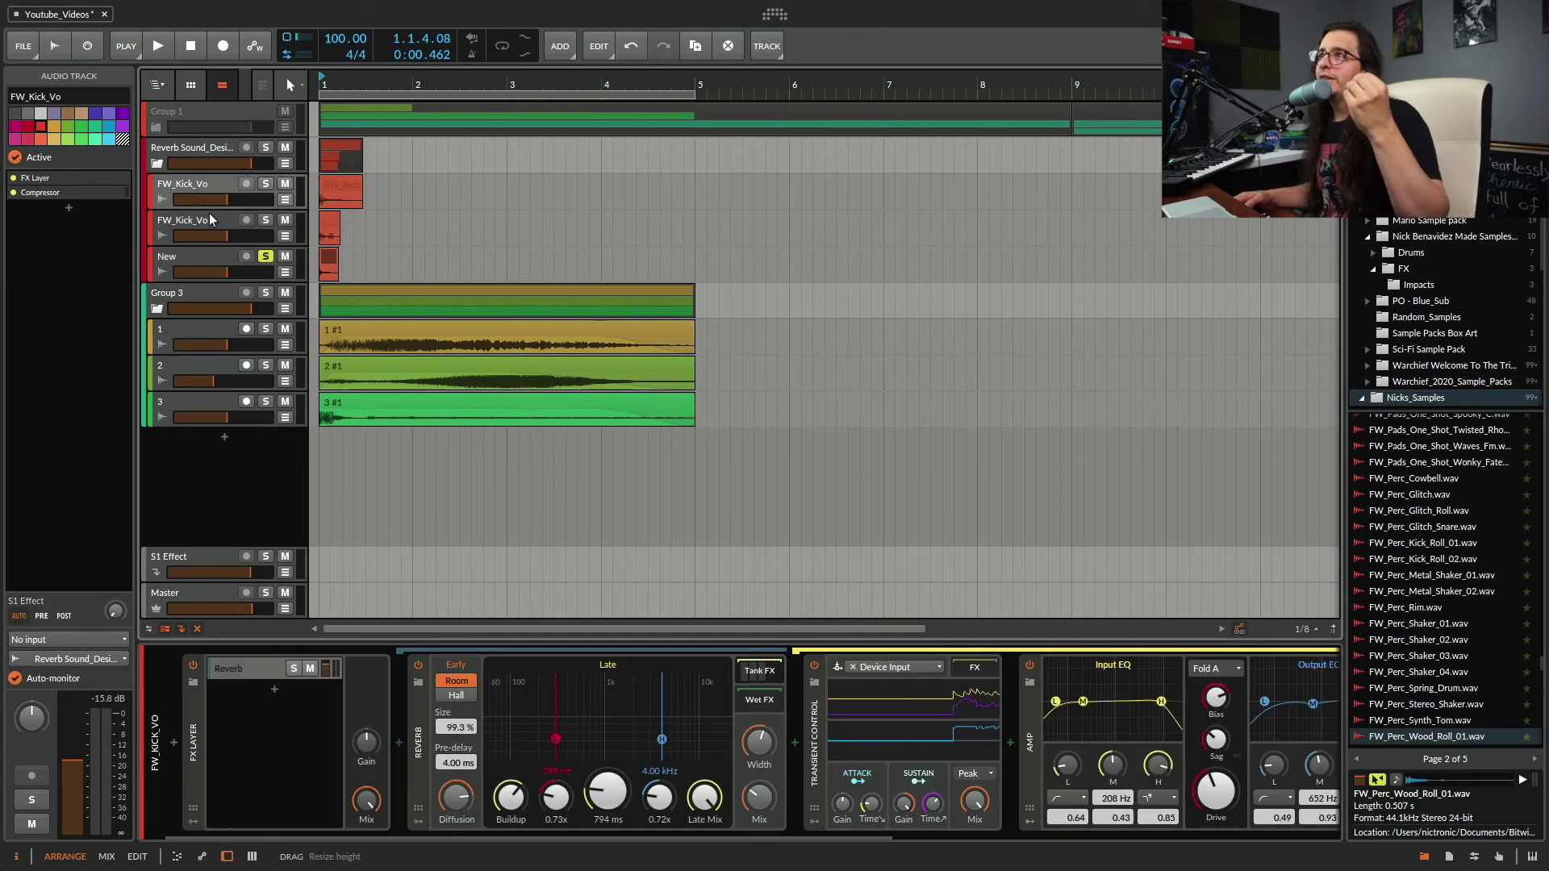
click(209, 222)
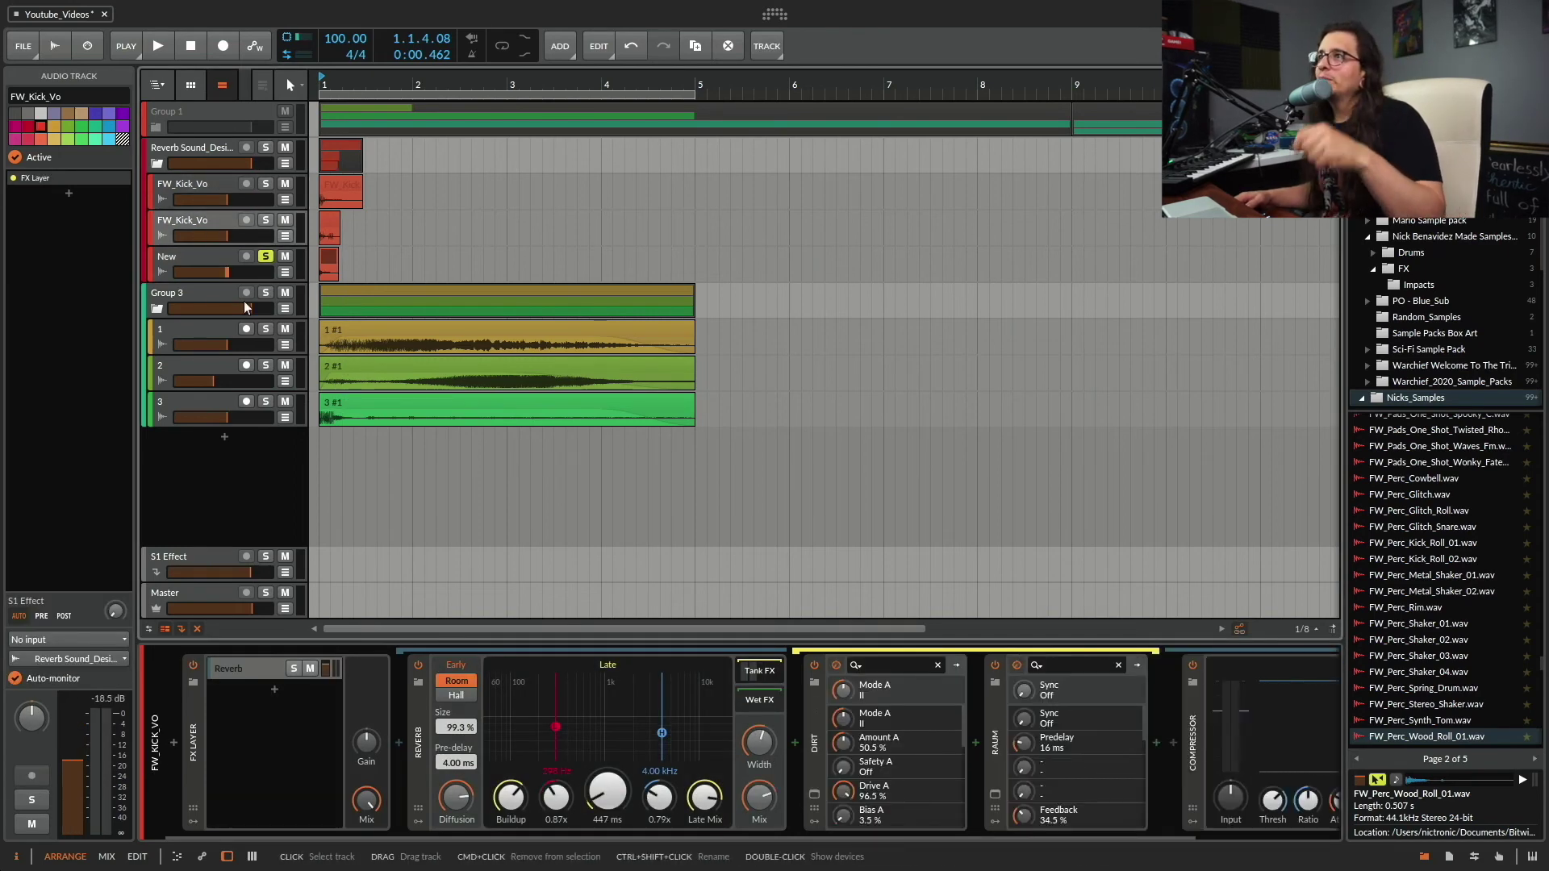
click(214, 258)
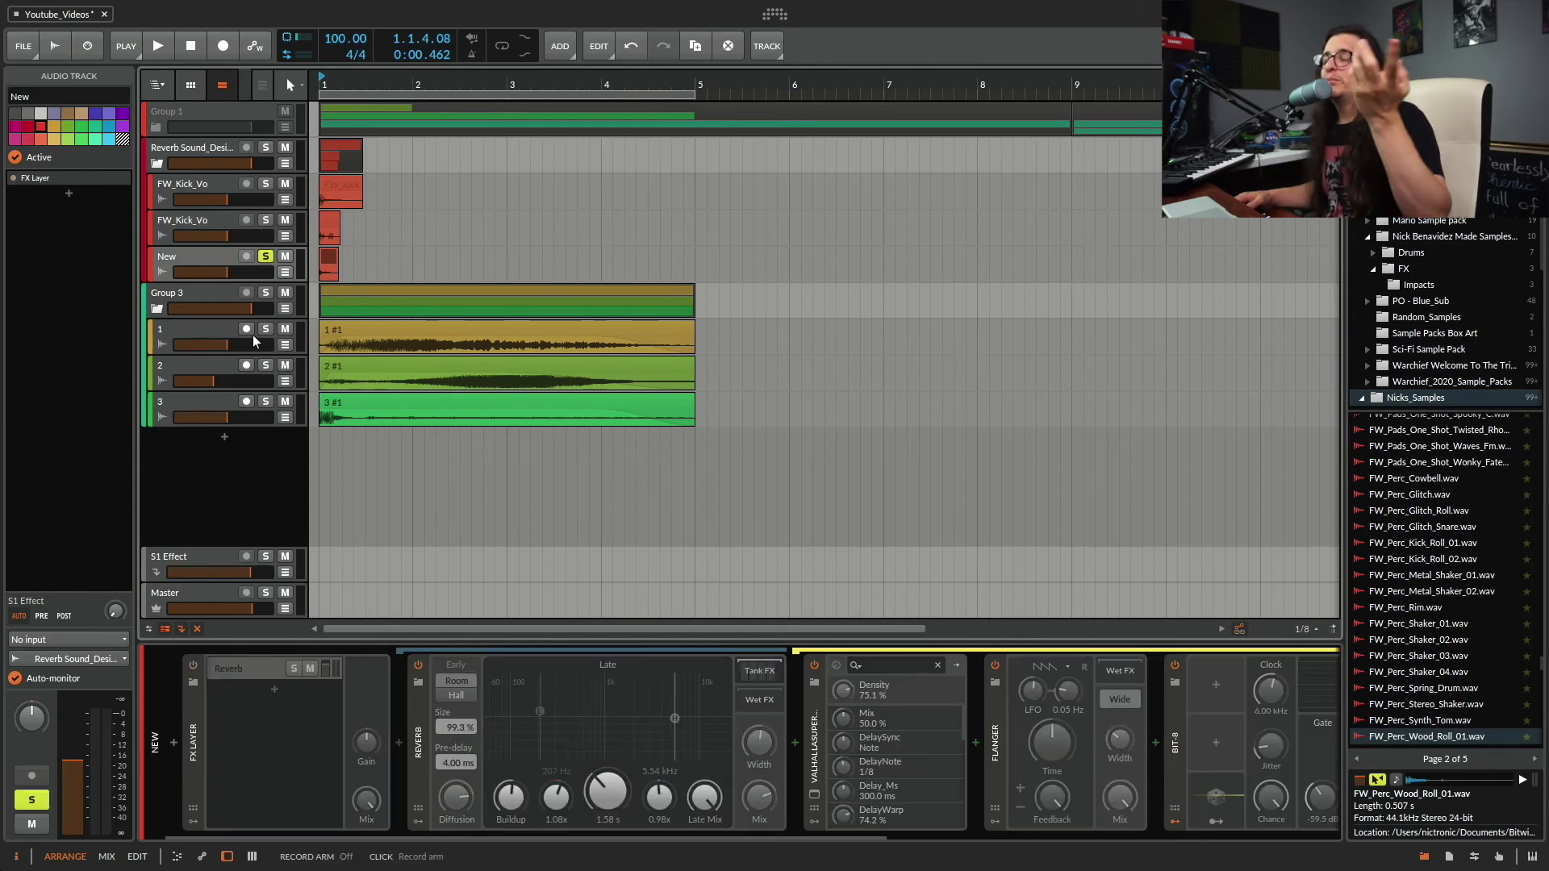
Step: Solo only Group 3 and play back its three recorded reverb layers together
click(213, 297)
key(space)
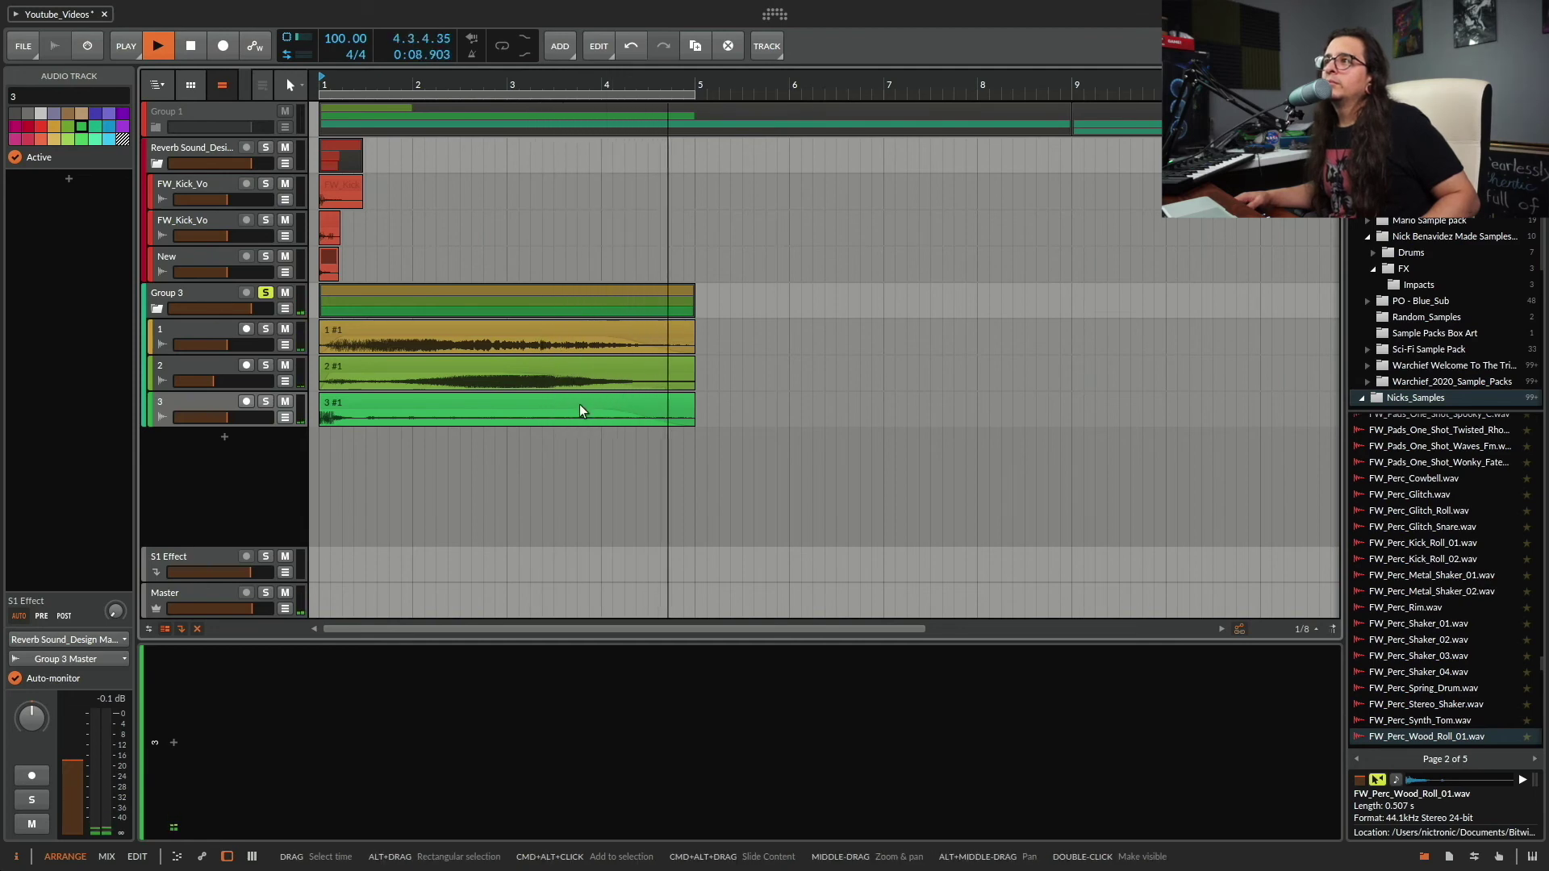
key(space)
click(636, 411)
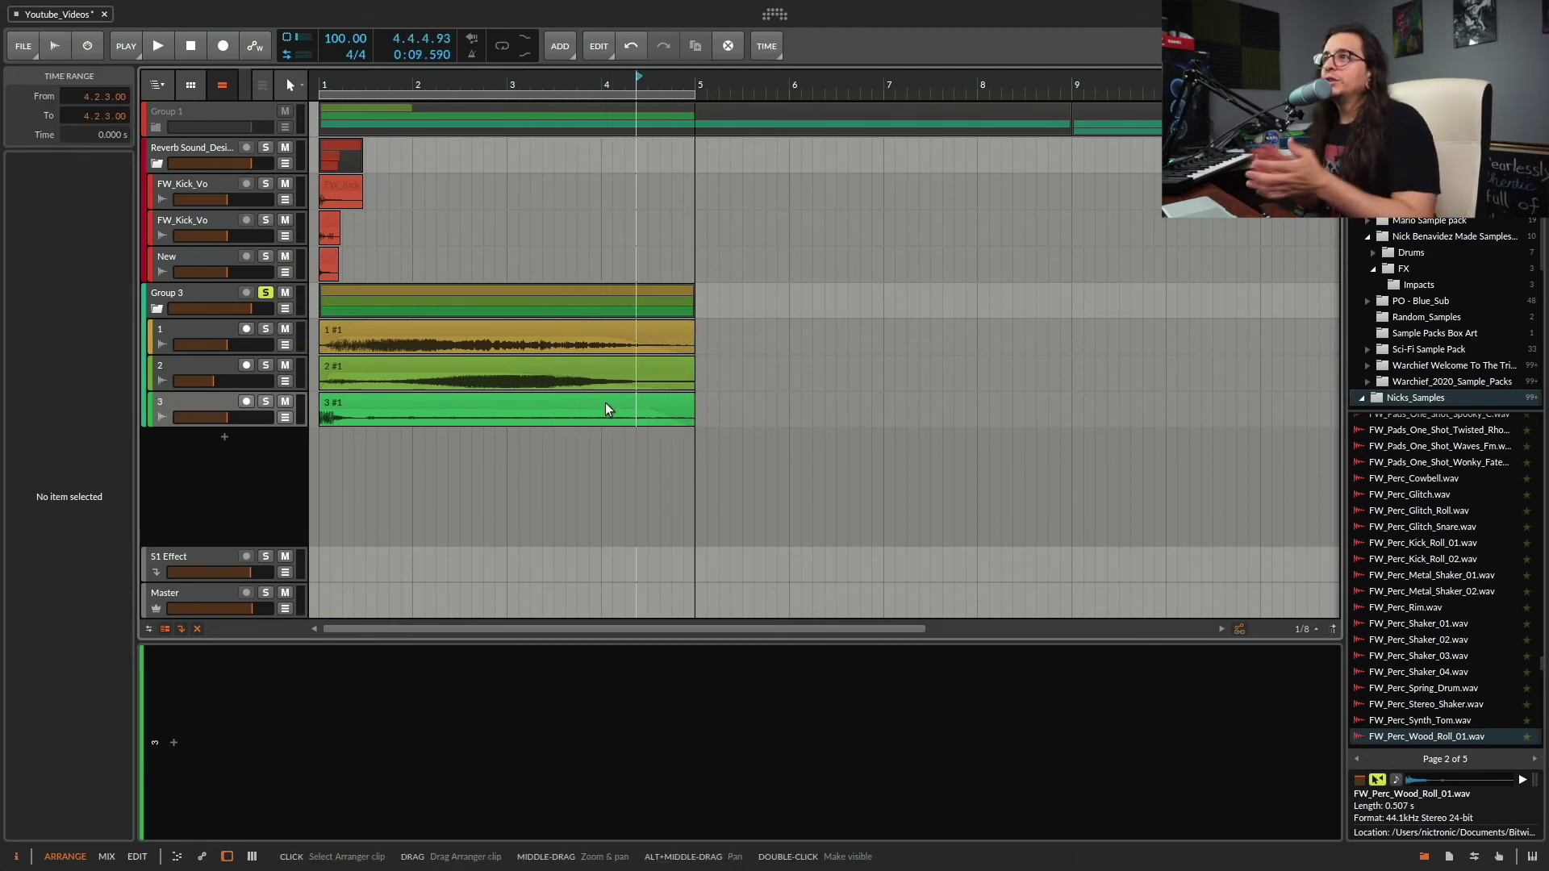